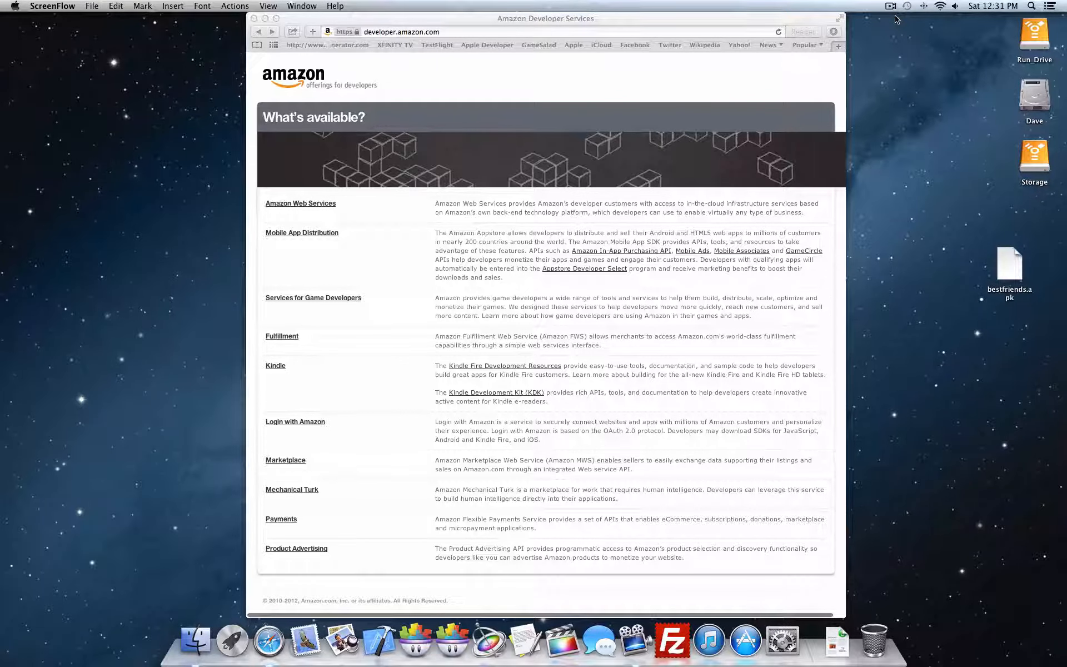
# - Open the Mobile App Distribution page from the Amazon developer services list
pyautogui.click(731, 24)
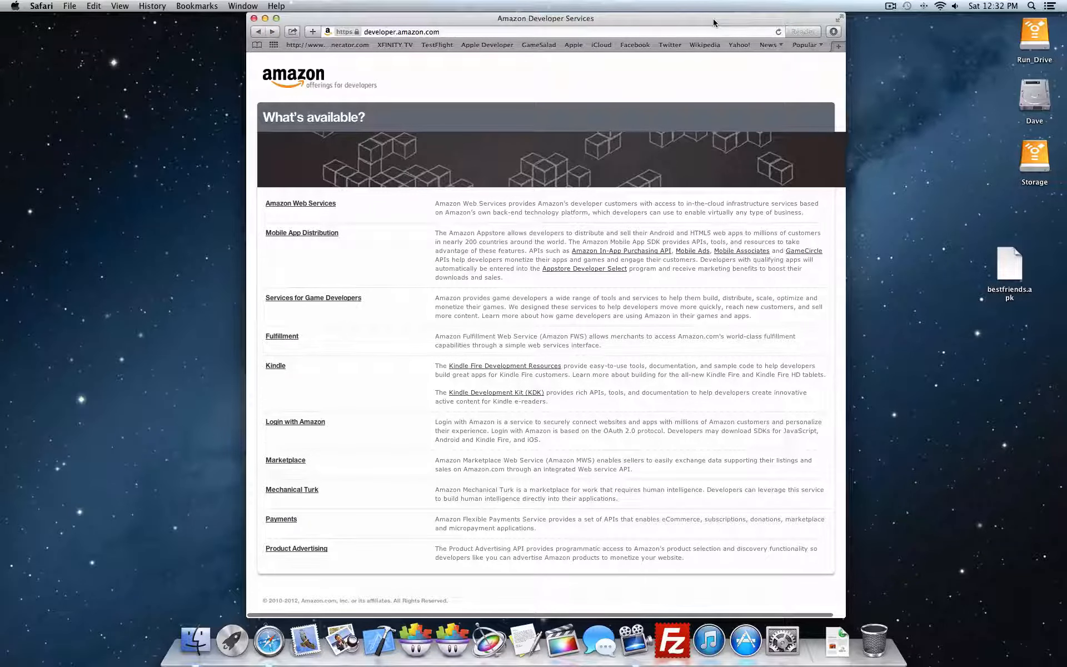
pyautogui.moveTo(655, 24); pyautogui.dragTo(644, 23)
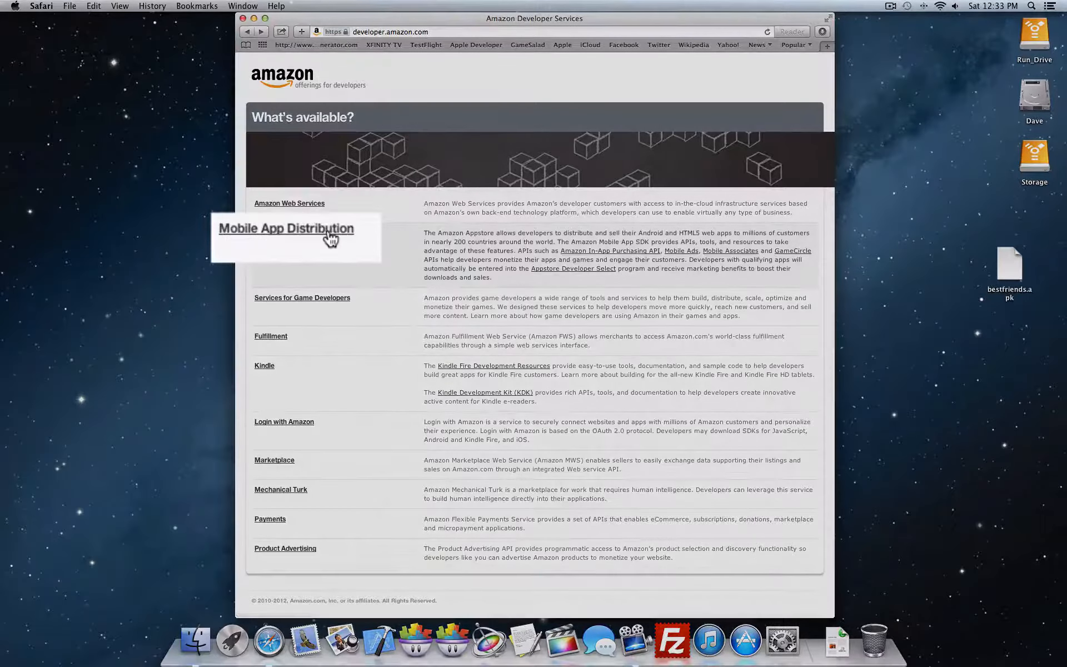
pyautogui.click(318, 233)
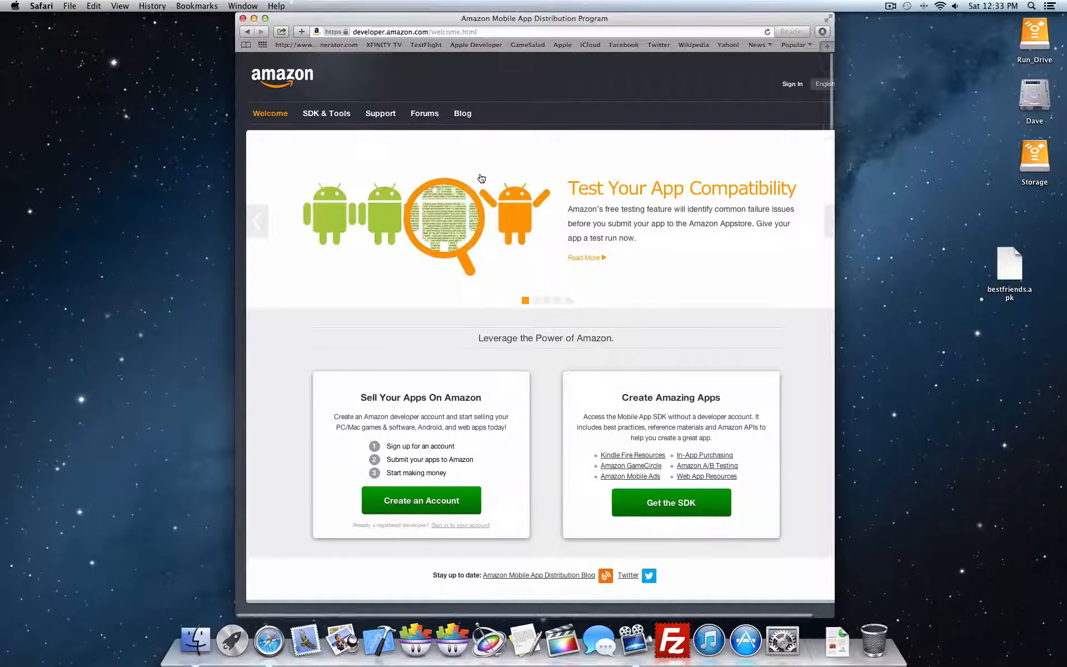
pyautogui.scroll(-3, 425, 255)
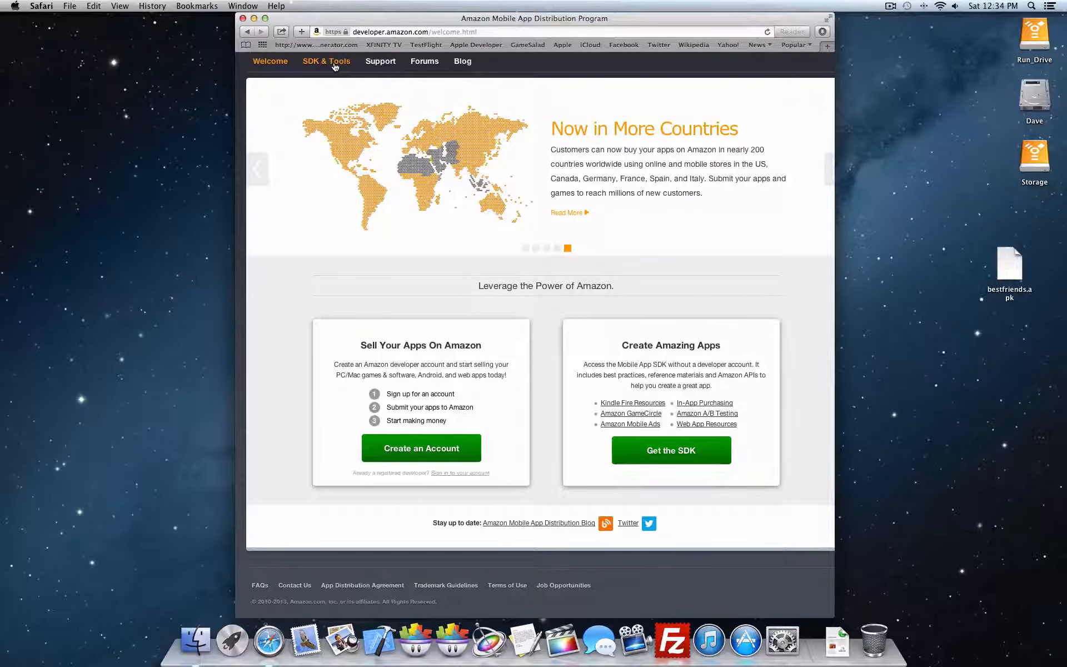
# - Switch to Finder, open the Run_Drive disk, show the user's home folder and move the window up over the web page
pyautogui.doubleClick(1030, 40)
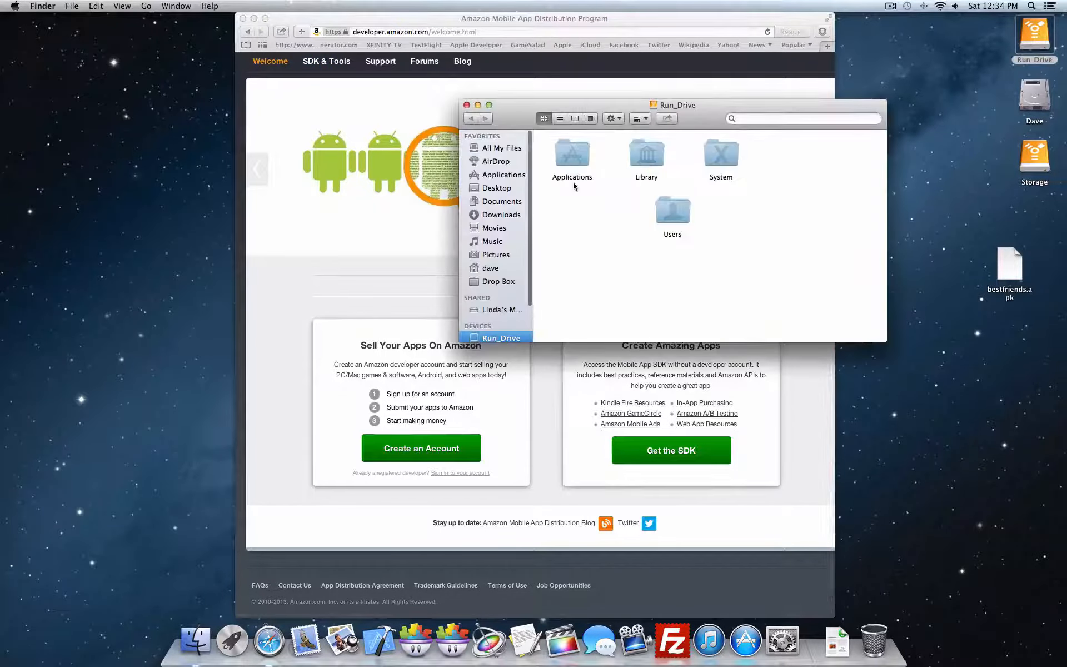
pyautogui.click(477, 269)
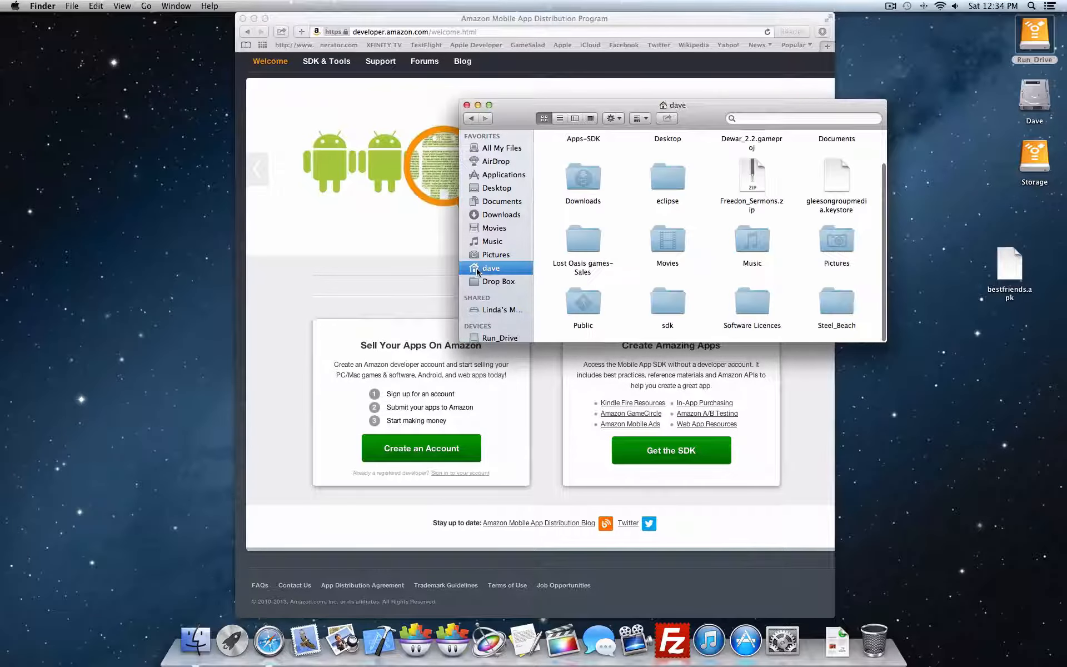
pyautogui.moveTo(529, 107); pyautogui.dragTo(388, 29)
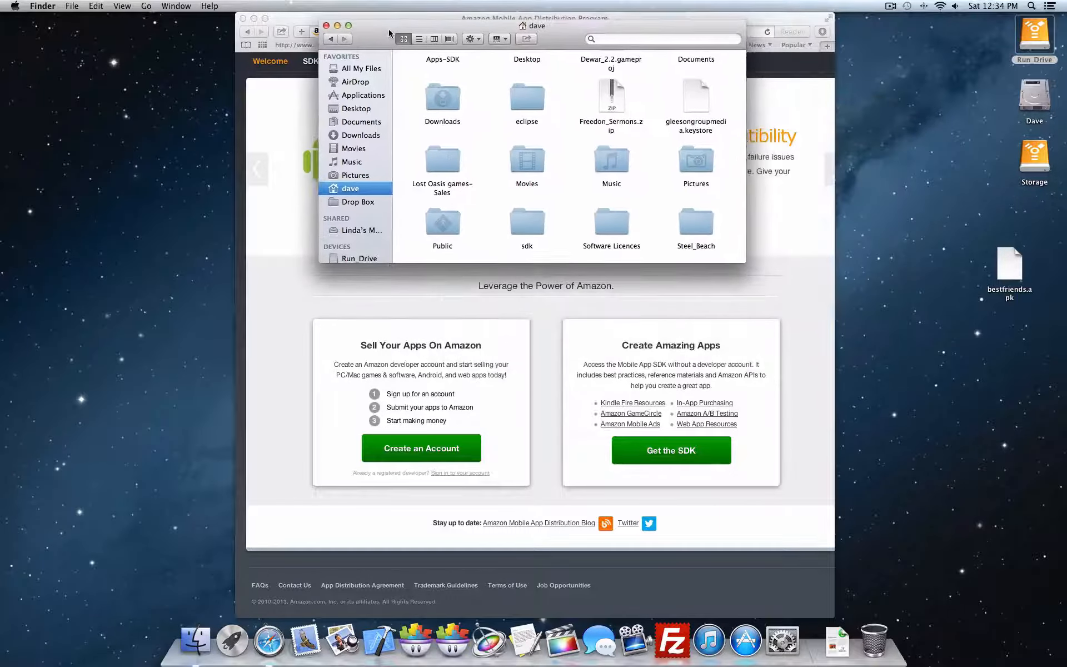
pyautogui.scroll(-1, 506, 145)
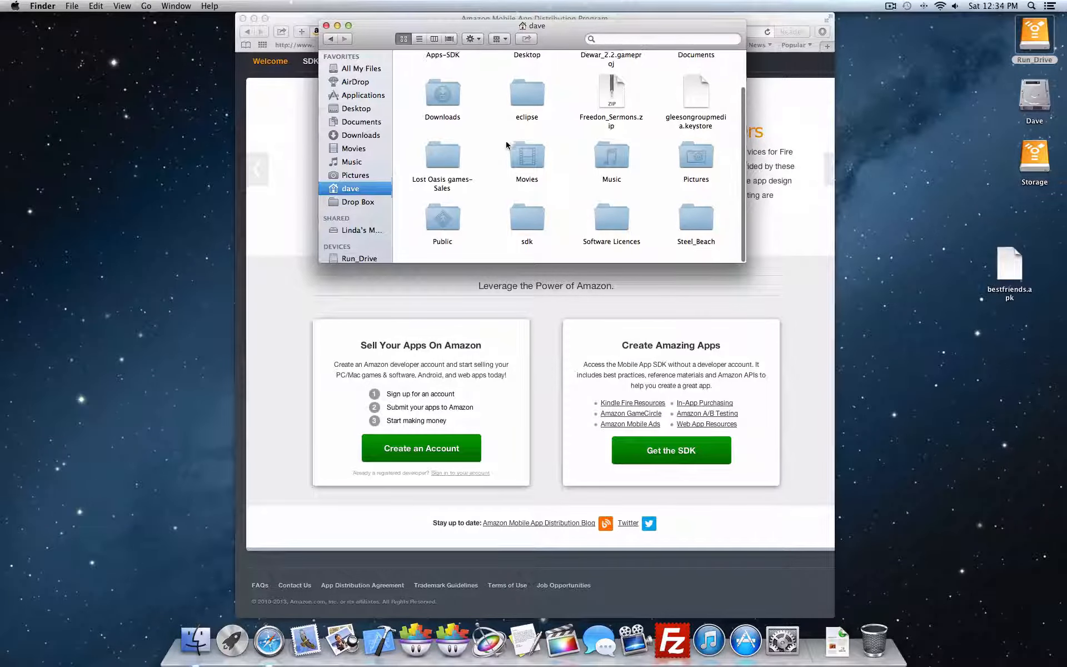
pyautogui.scroll(3, 506, 145)
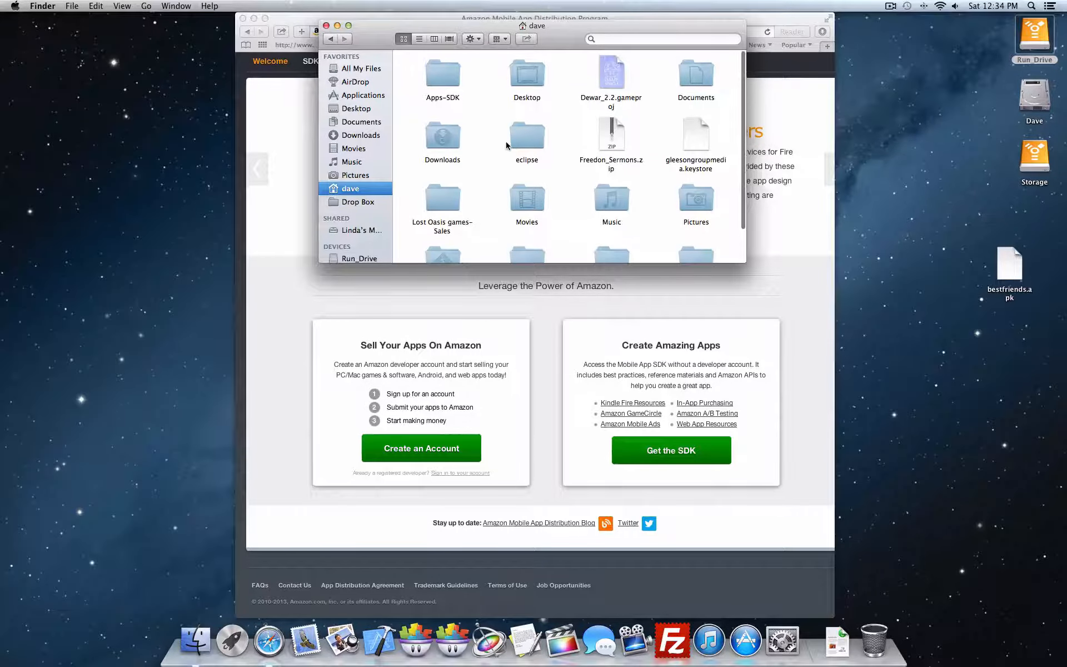
# - Return to the root of Run_Drive and reach the user's home folder through the Users folder
pyautogui.click(330, 40)
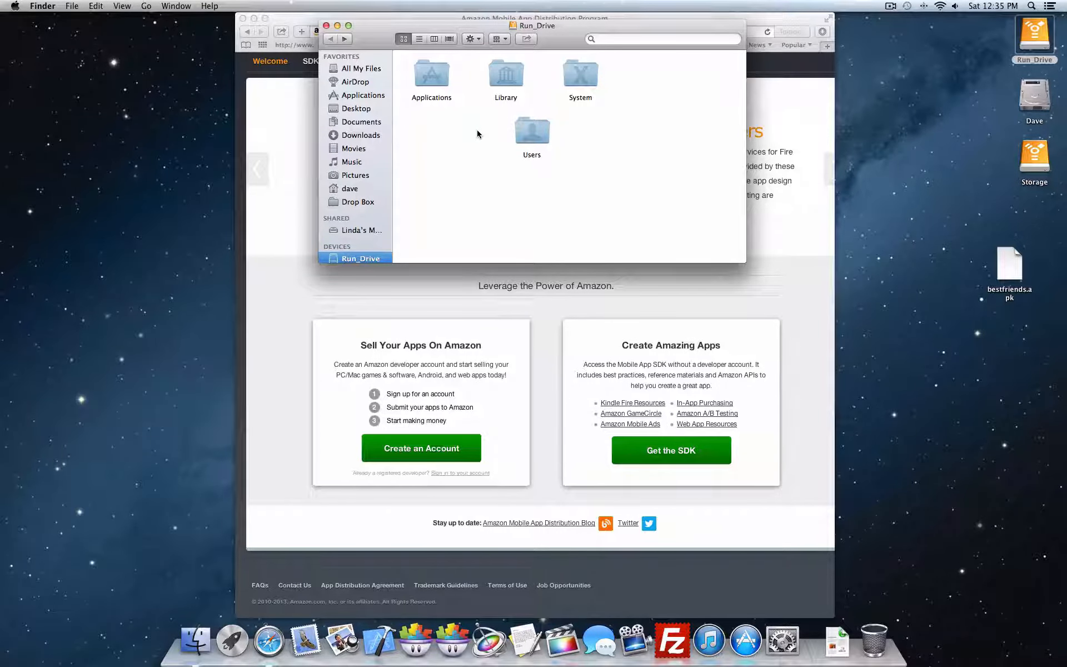
pyautogui.click(529, 133)
pyautogui.doubleClick(529, 133)
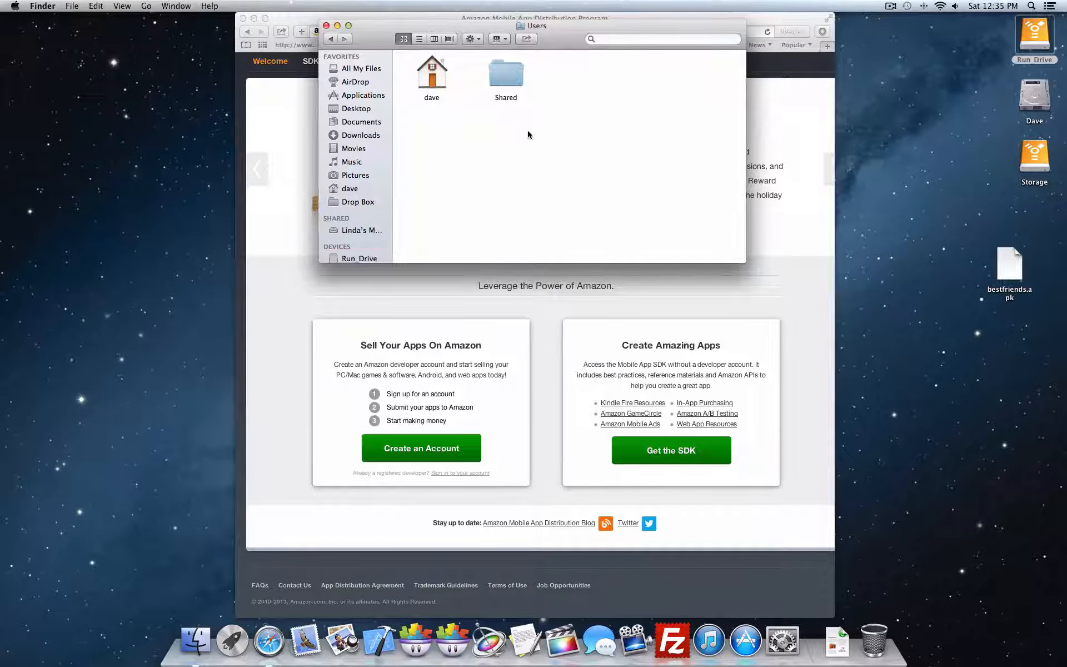
pyautogui.doubleClick(432, 76)
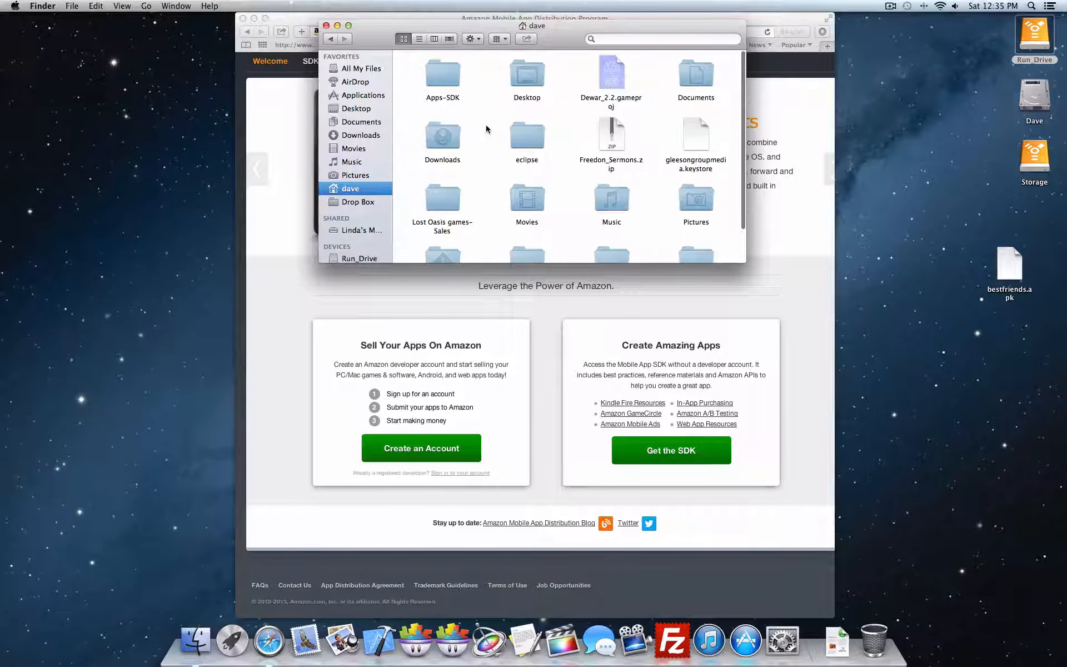
# - Examine the home folder for the Apps-SDK, eclipse and sdk folders, and close the Finder window
pyautogui.scroll(-2, 486, 129)
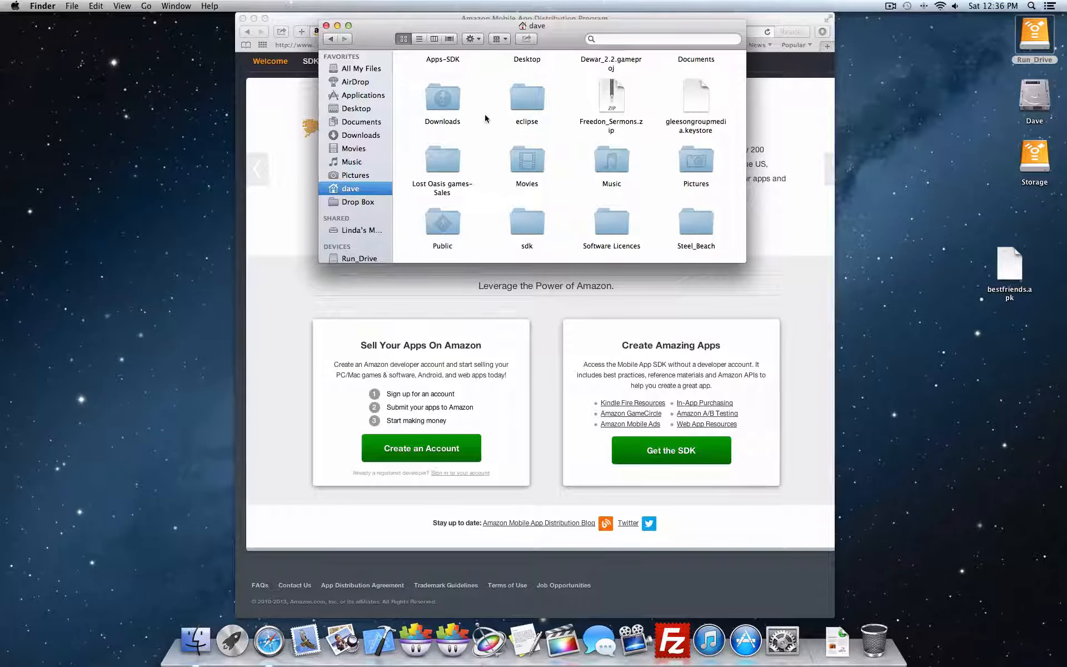
pyautogui.scroll(3, 485, 114)
pyautogui.scroll(-2, 485, 113)
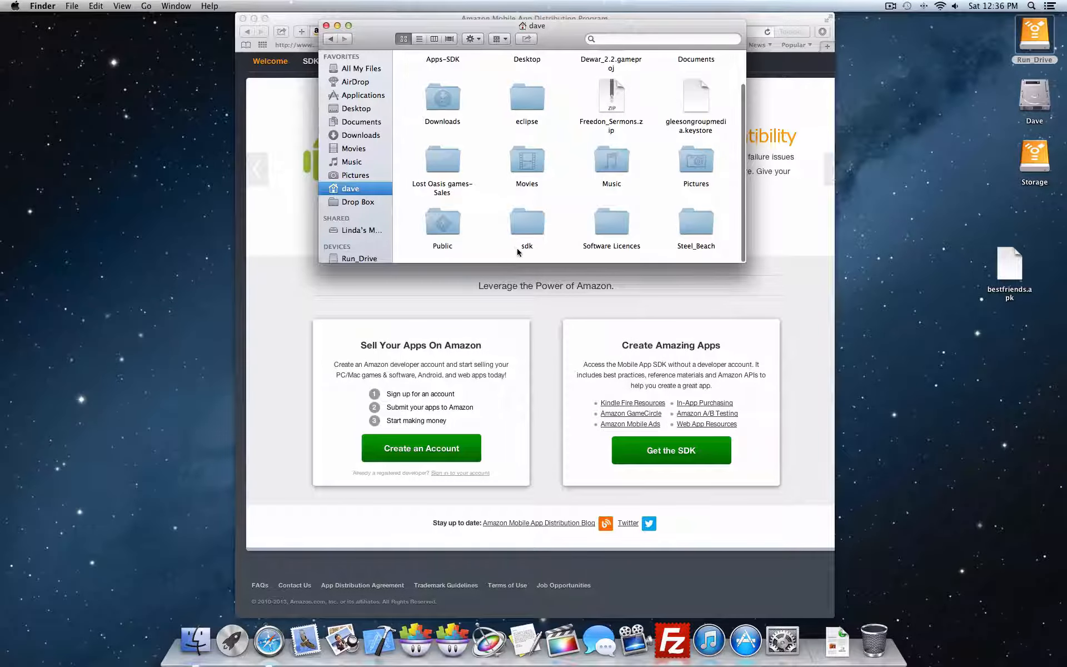
pyautogui.scroll(2, 511, 222)
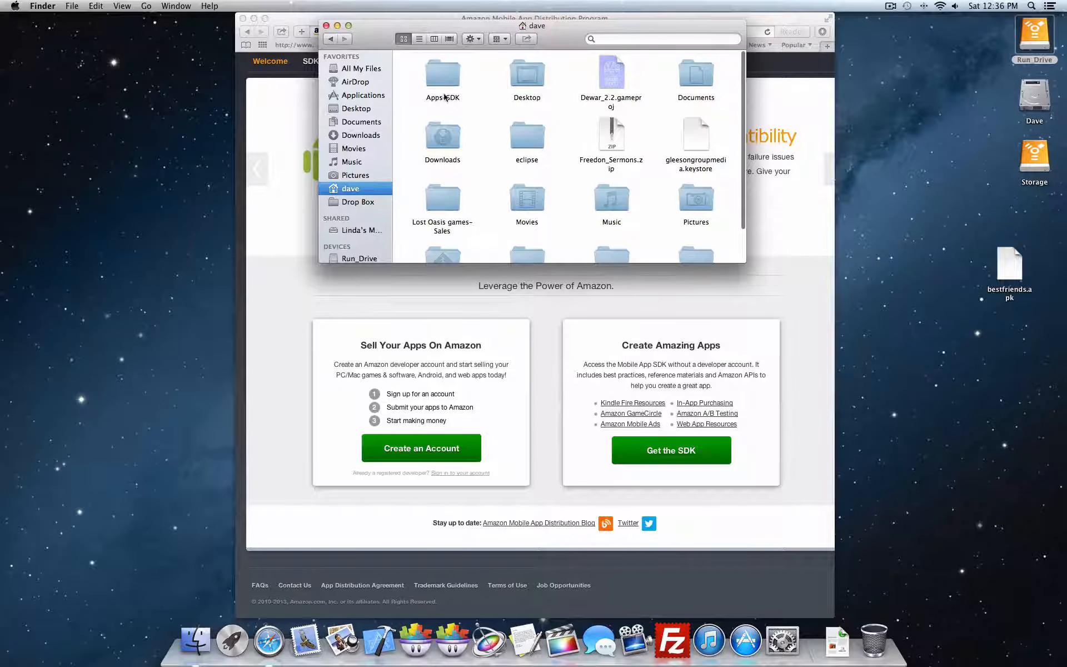
pyautogui.scroll(-3, 485, 178)
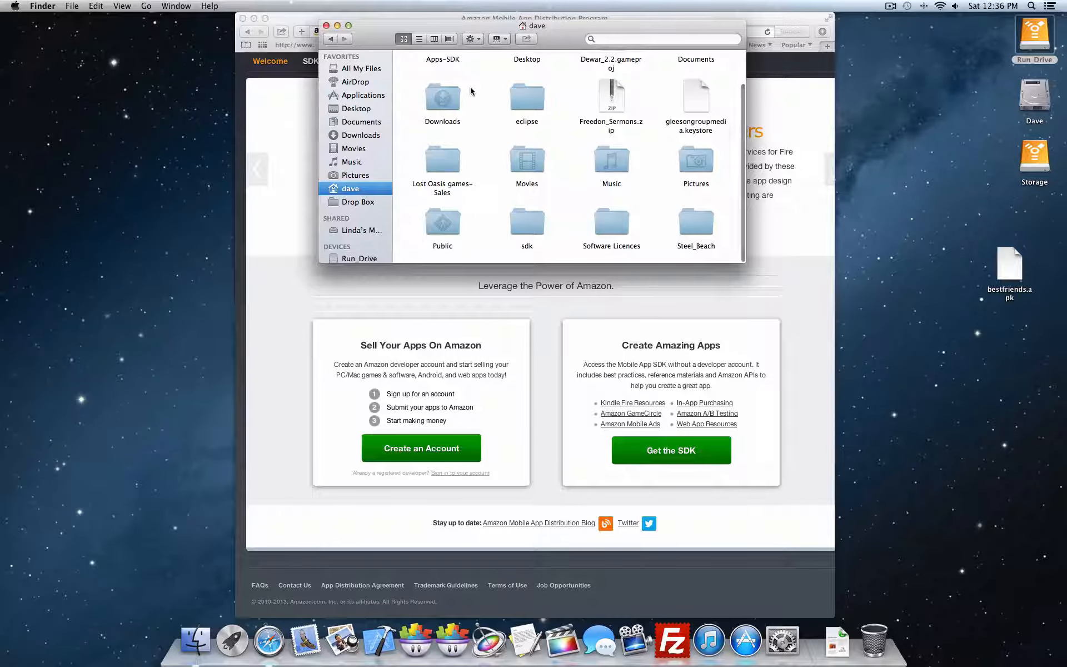
pyautogui.scroll(2, 470, 87)
pyautogui.scroll(-2, 515, 231)
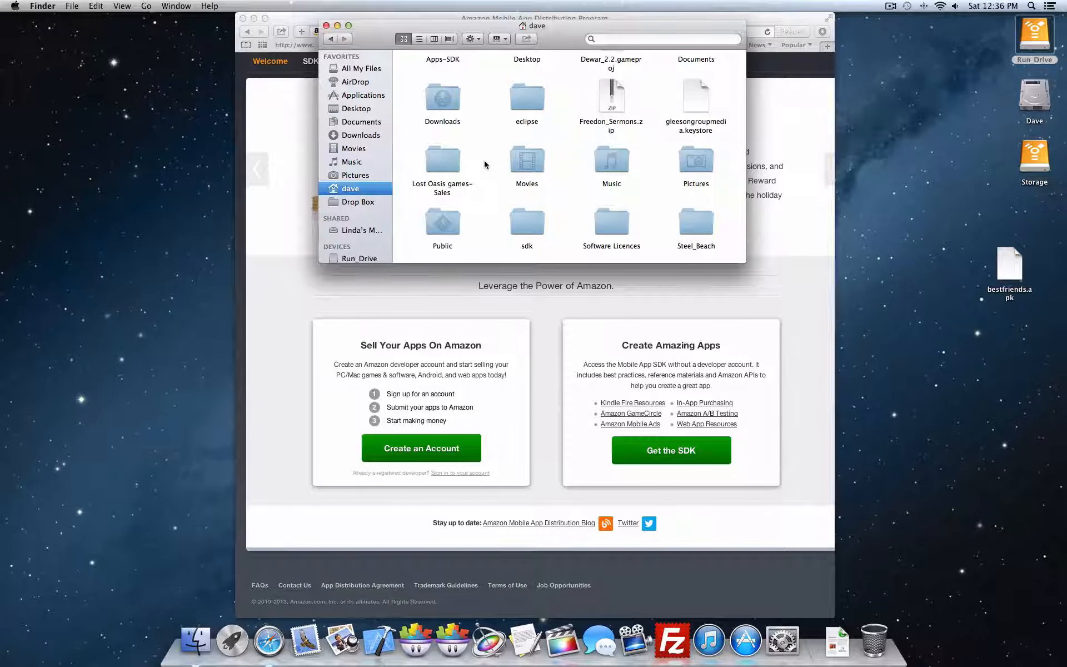
pyautogui.scroll(3, 484, 162)
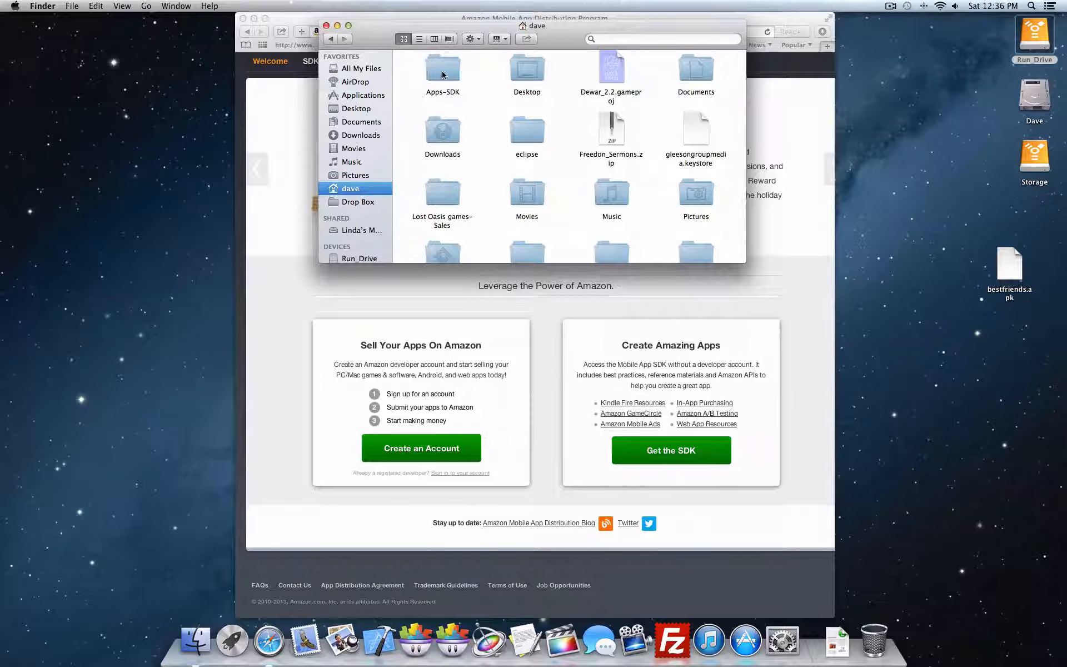
pyautogui.scroll(-2, 522, 223)
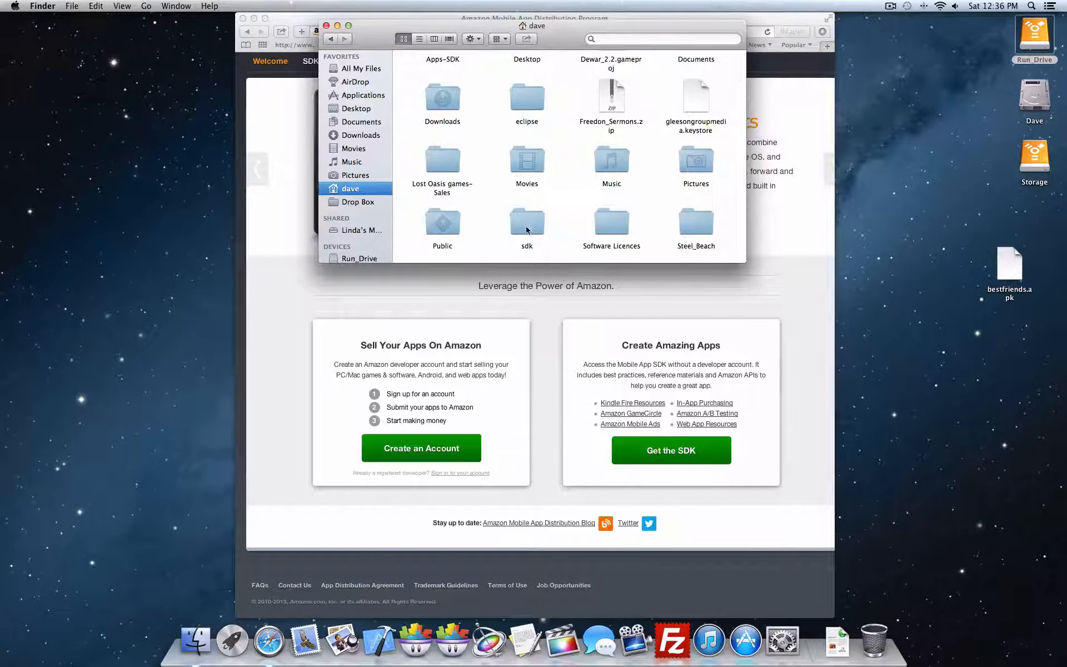
pyautogui.scroll(2, 506, 221)
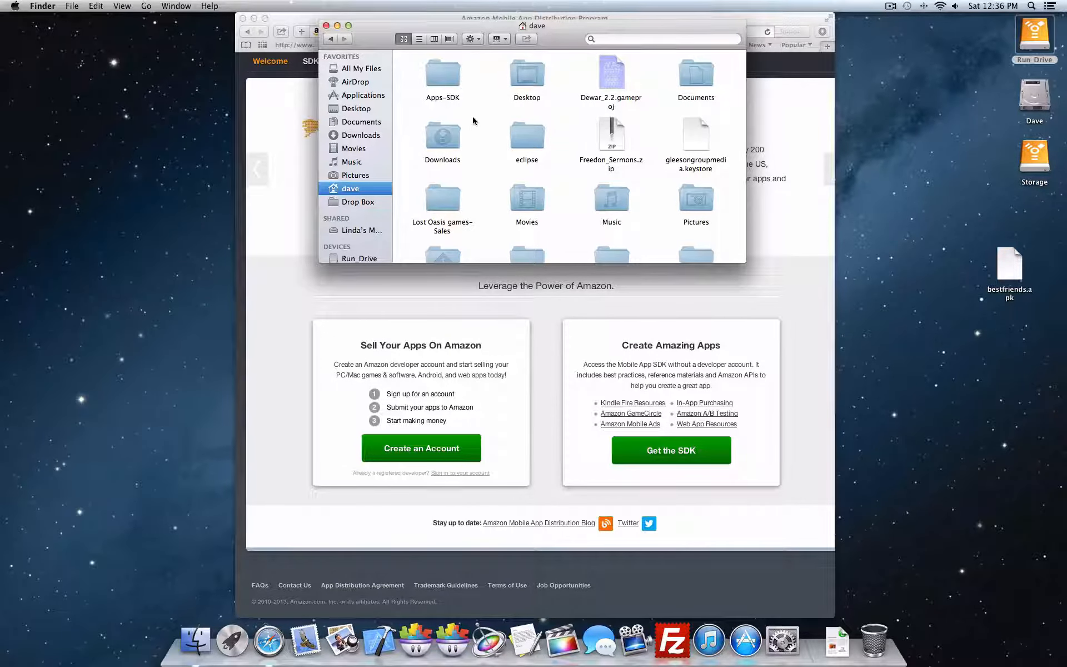
pyautogui.click(326, 26)
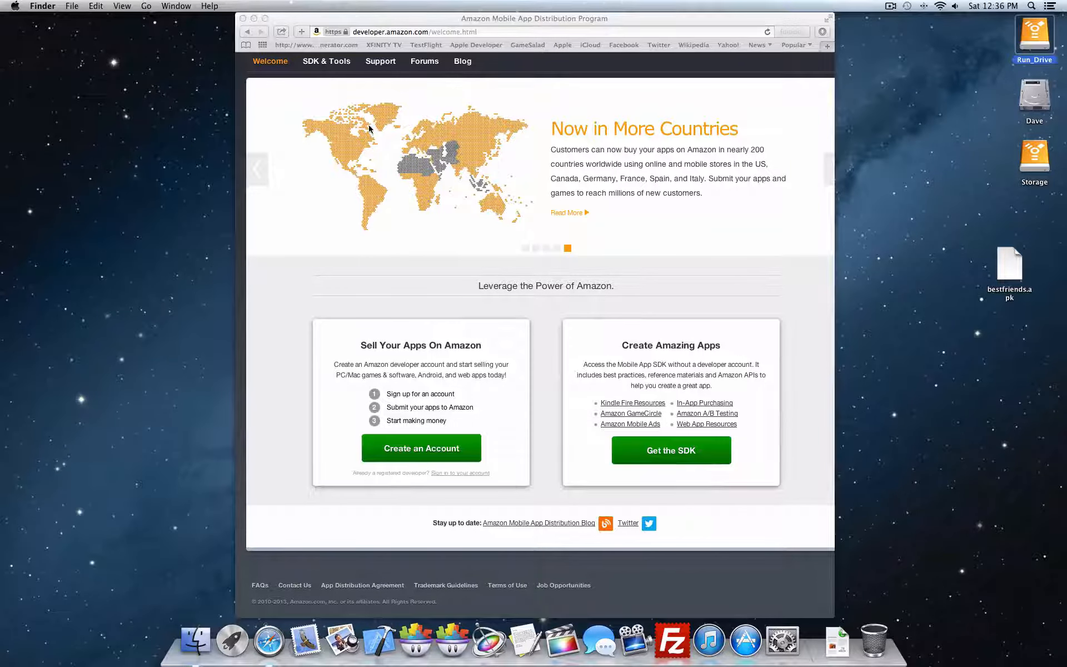
# - Return to Safari and open the Kindle Fire development resources within SDK & Tools
pyautogui.click(332, 64)
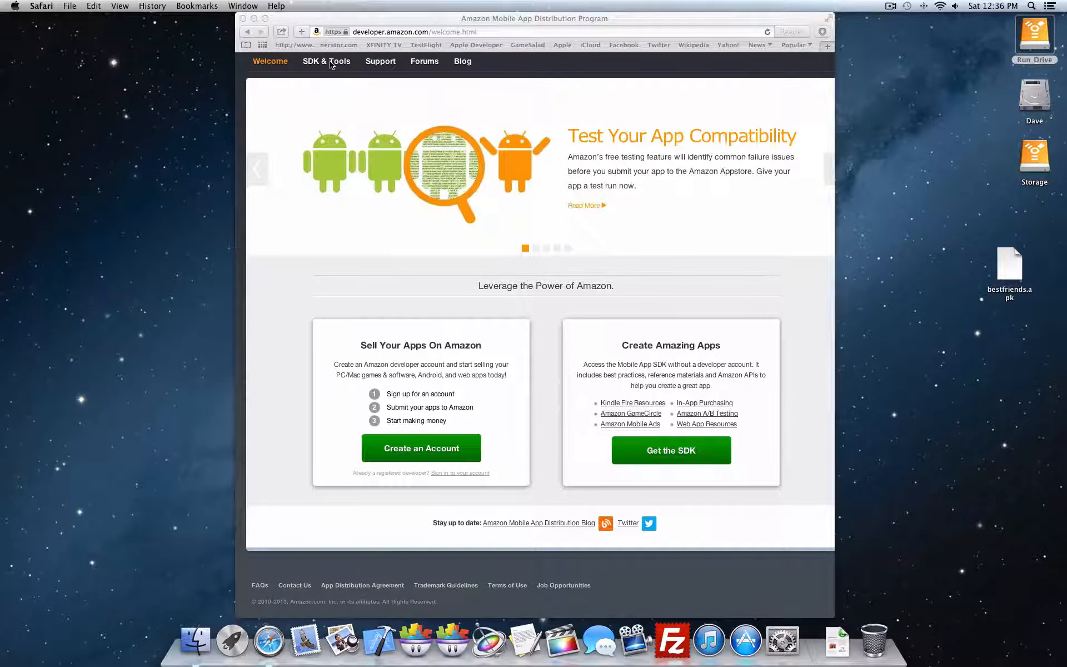
pyautogui.click(331, 64)
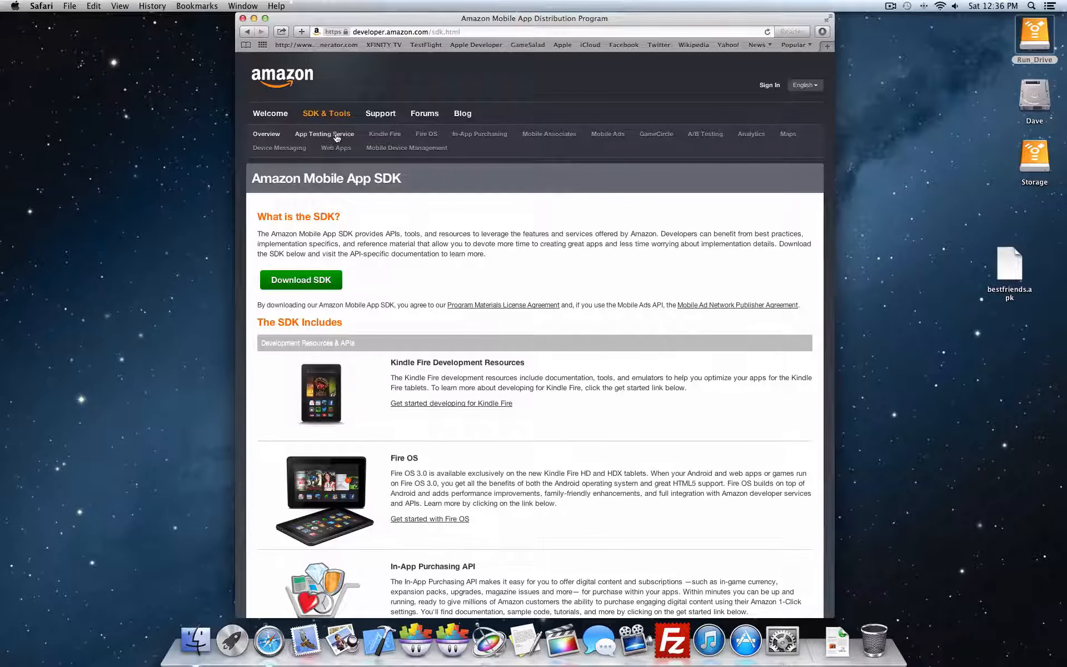
pyautogui.click(395, 136)
pyautogui.scroll(-1, 461, 257)
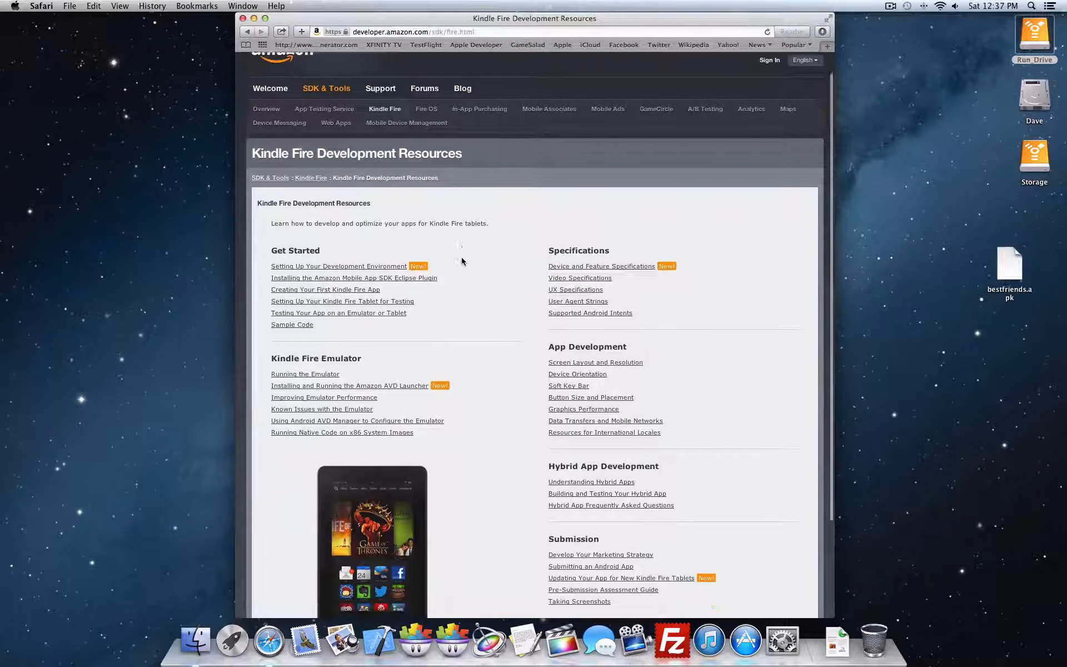
pyautogui.scroll(-4, 461, 257)
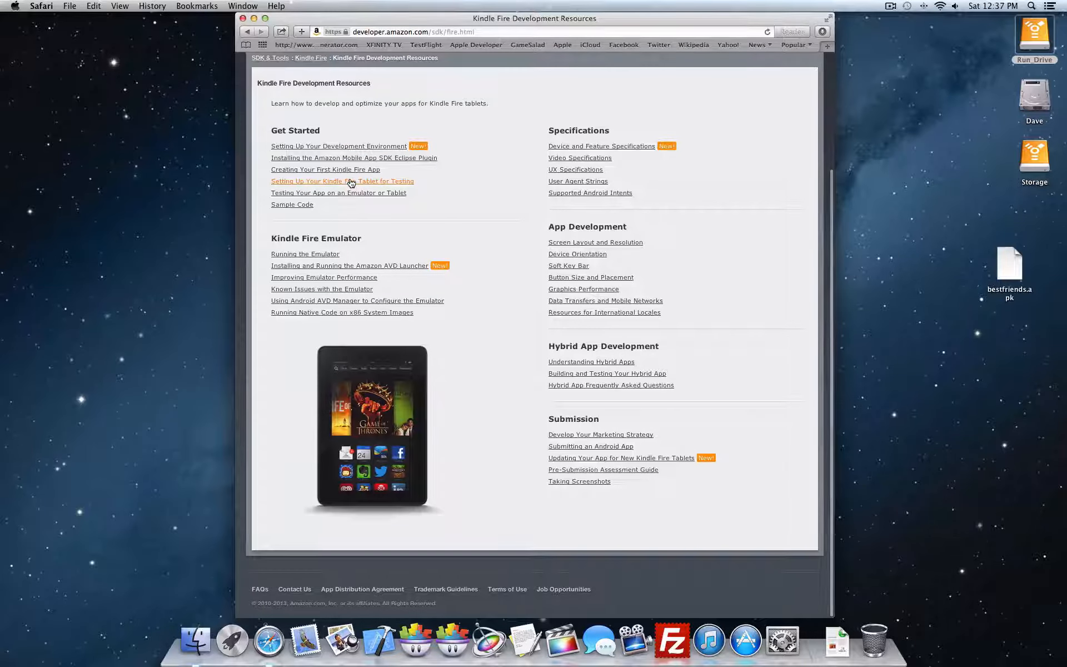
pyautogui.hscroll(-2, 352, 183)
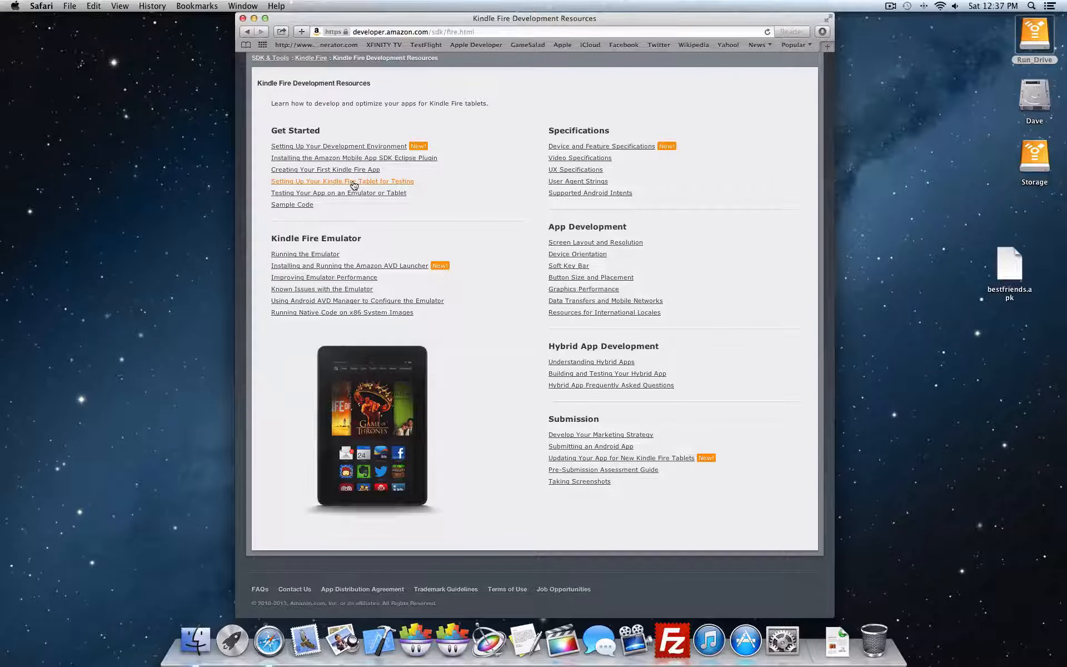
# - Open the guide on testing an app on an emulator or tablet and review its prerequisites and installation instructions
pyautogui.click(355, 193)
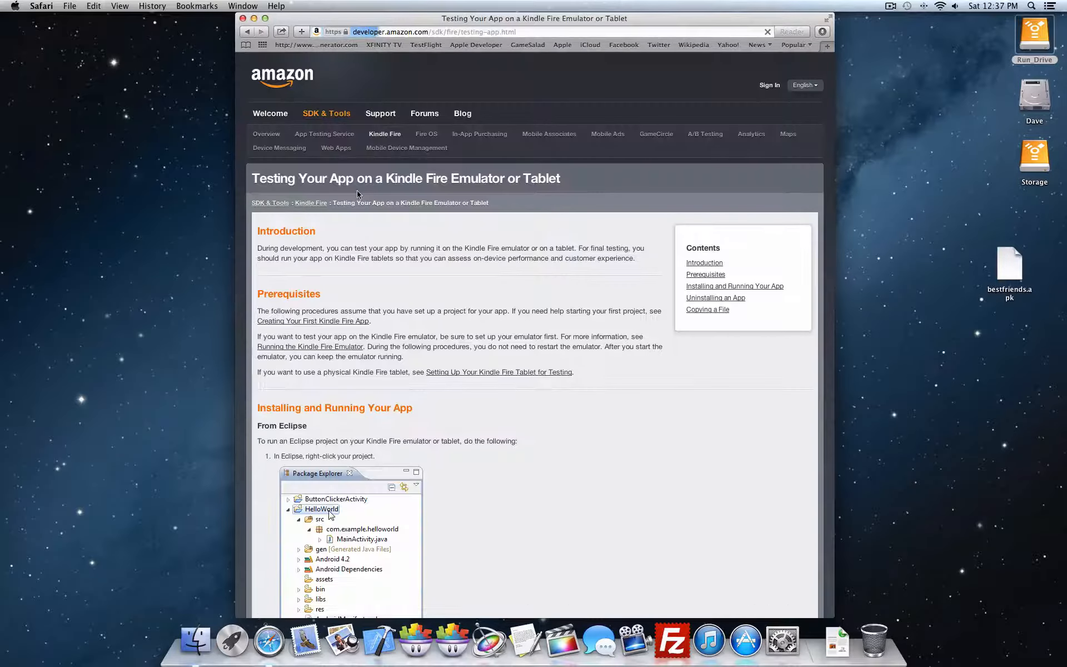
pyautogui.scroll(-5, 438, 266)
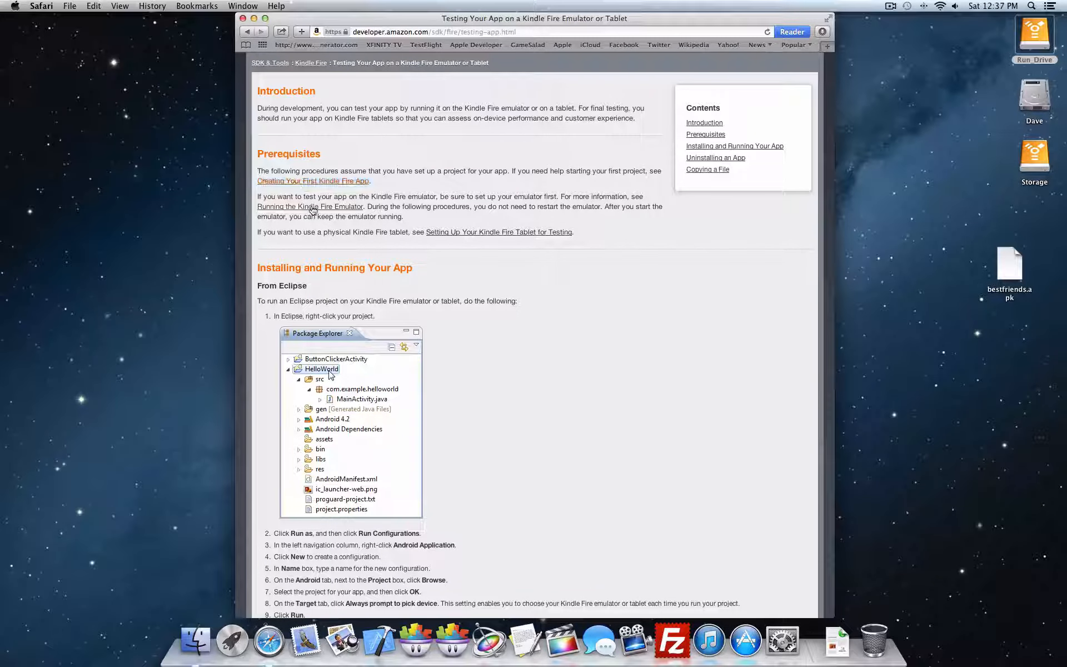
pyautogui.scroll(-15, 453, 225)
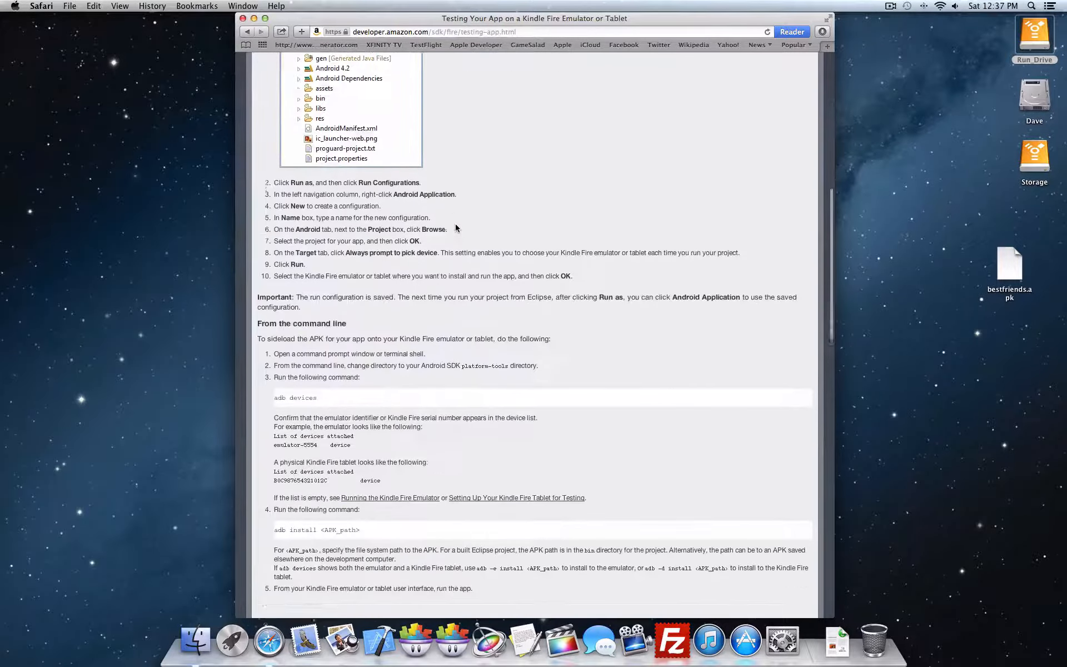
pyautogui.scroll(15, 455, 224)
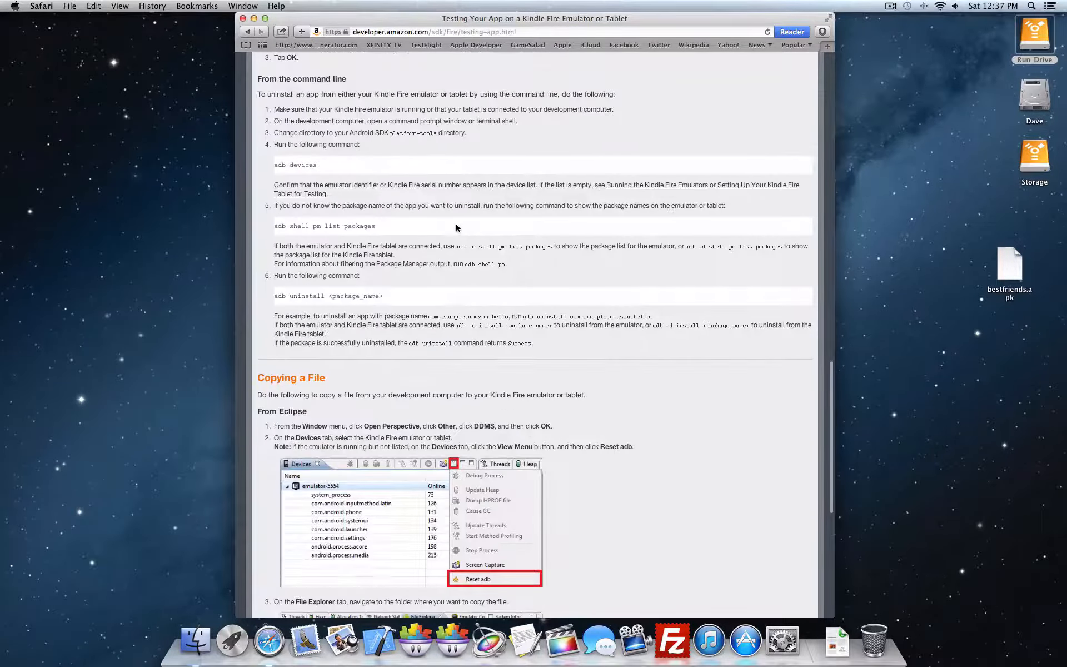
pyautogui.scroll(3, 456, 223)
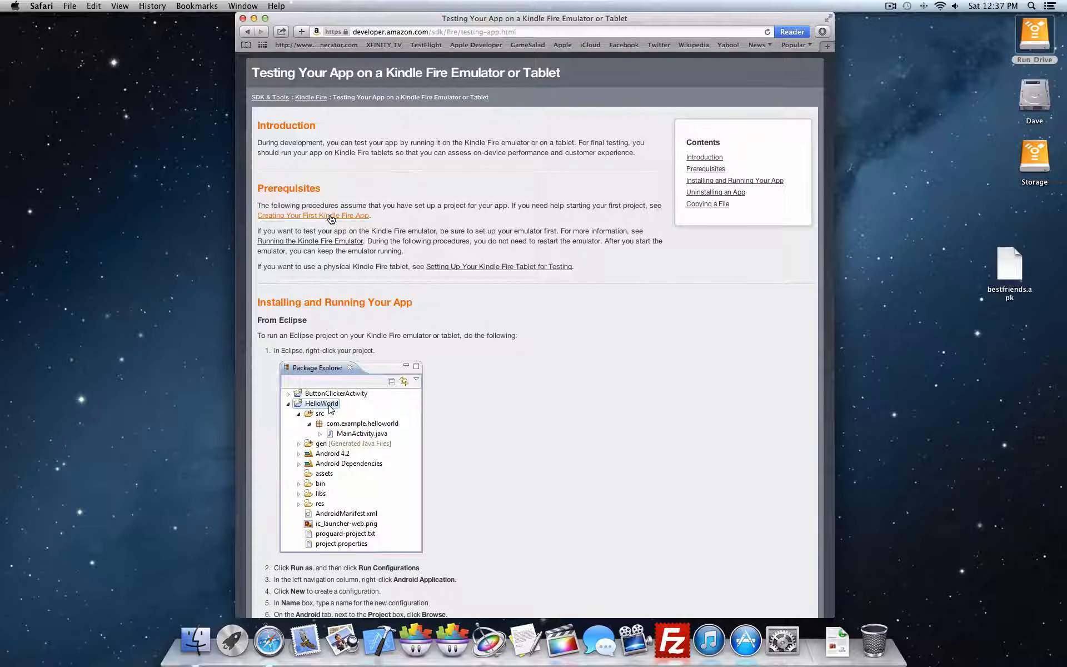
pyautogui.scroll(-3, 330, 216)
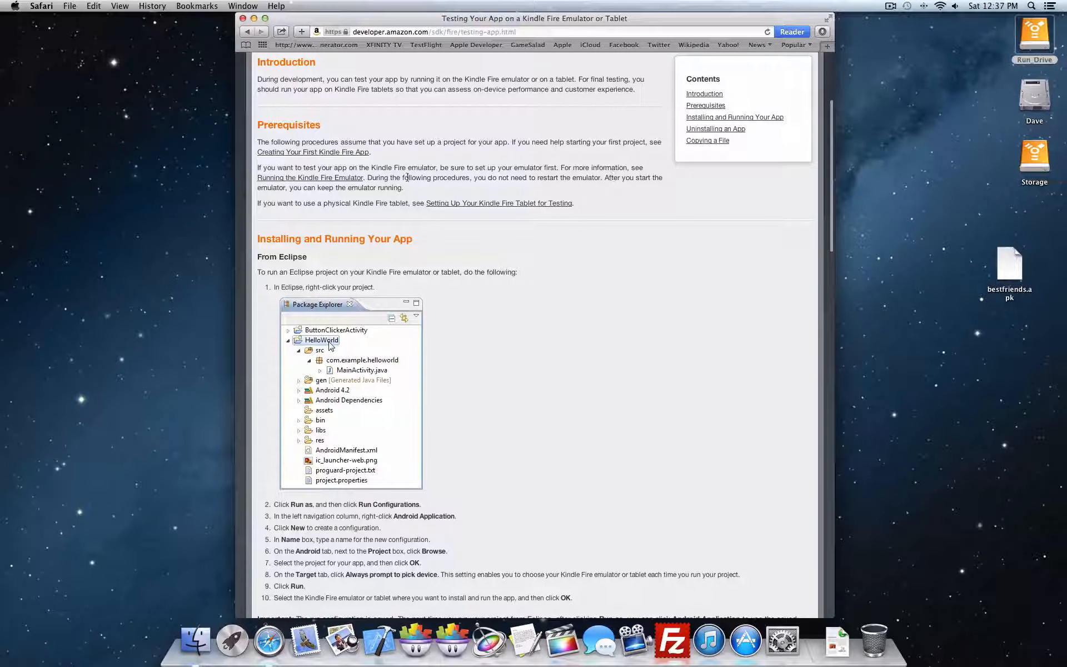
# - Open the Running the Kindle Fire Emulator guide and review its launch instructions and system requirements reference
pyautogui.click(309, 178)
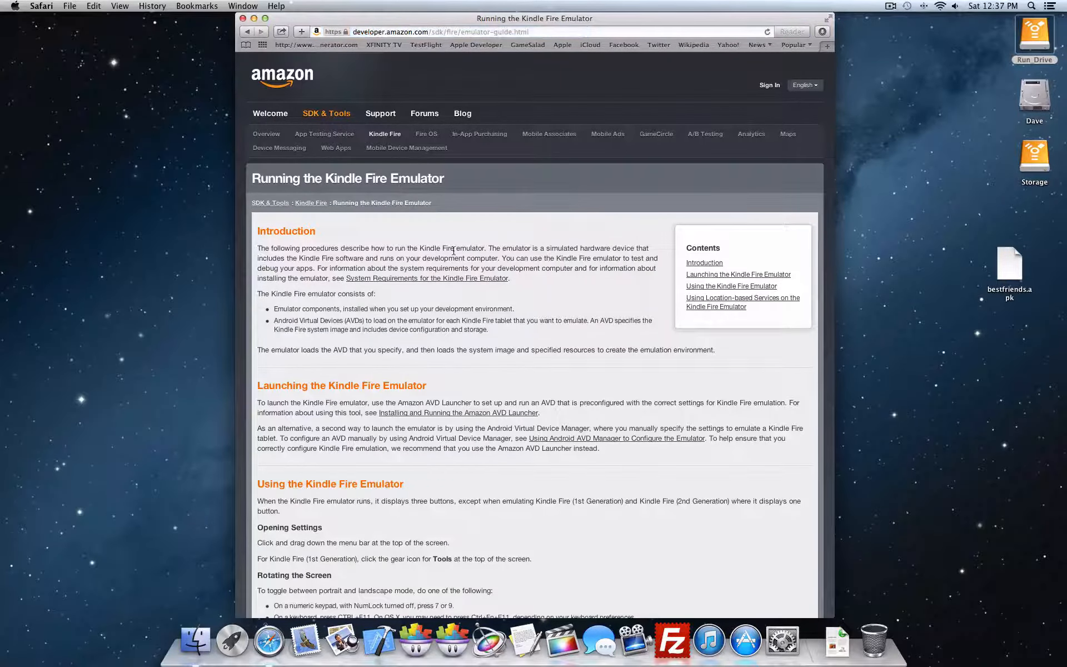
pyautogui.scroll(-10, 453, 251)
pyautogui.scroll(5, 454, 251)
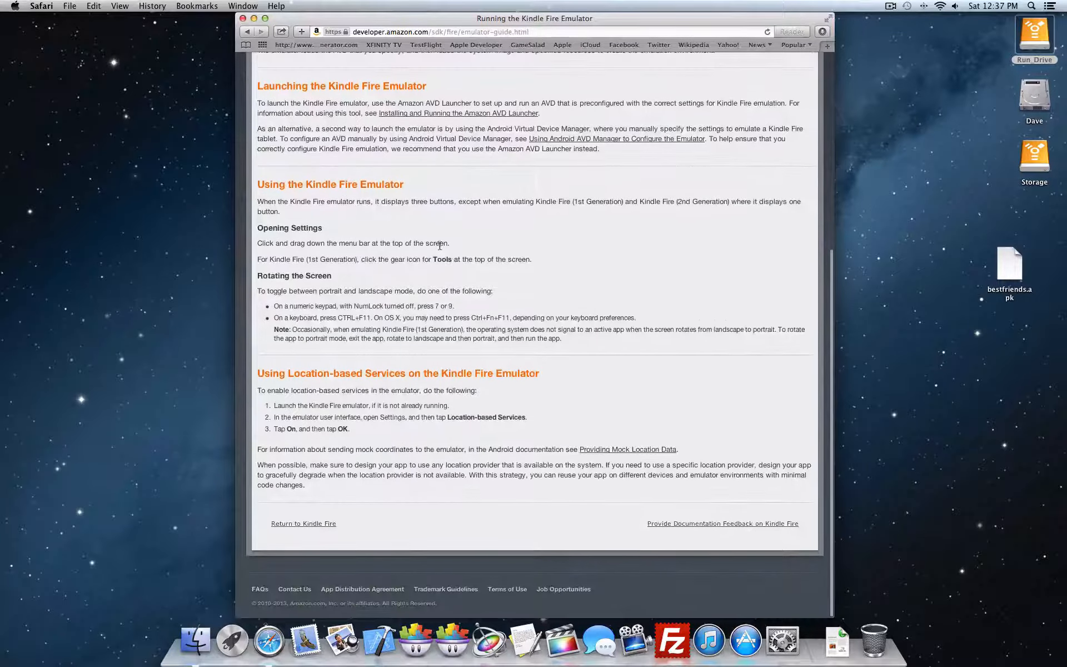
pyautogui.scroll(2, 441, 247)
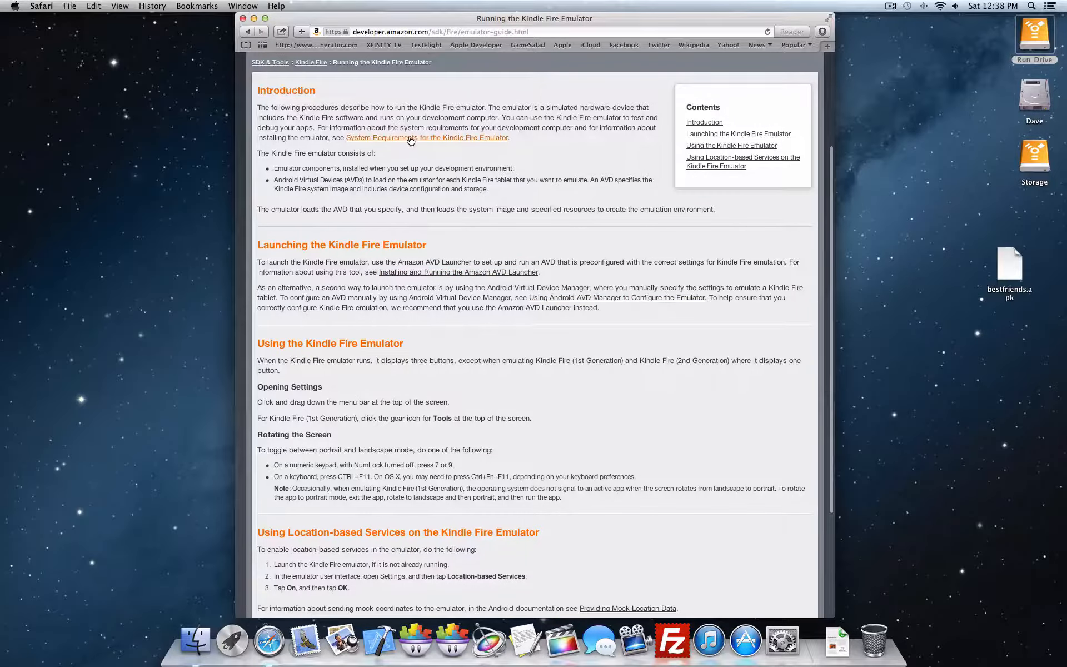
# - Review the sections on launching and using the Kindle Fire emulator, including the AVD Launcher reference, and close the browser window
pyautogui.scroll(5, 411, 141)
pyautogui.scroll(-8, 460, 224)
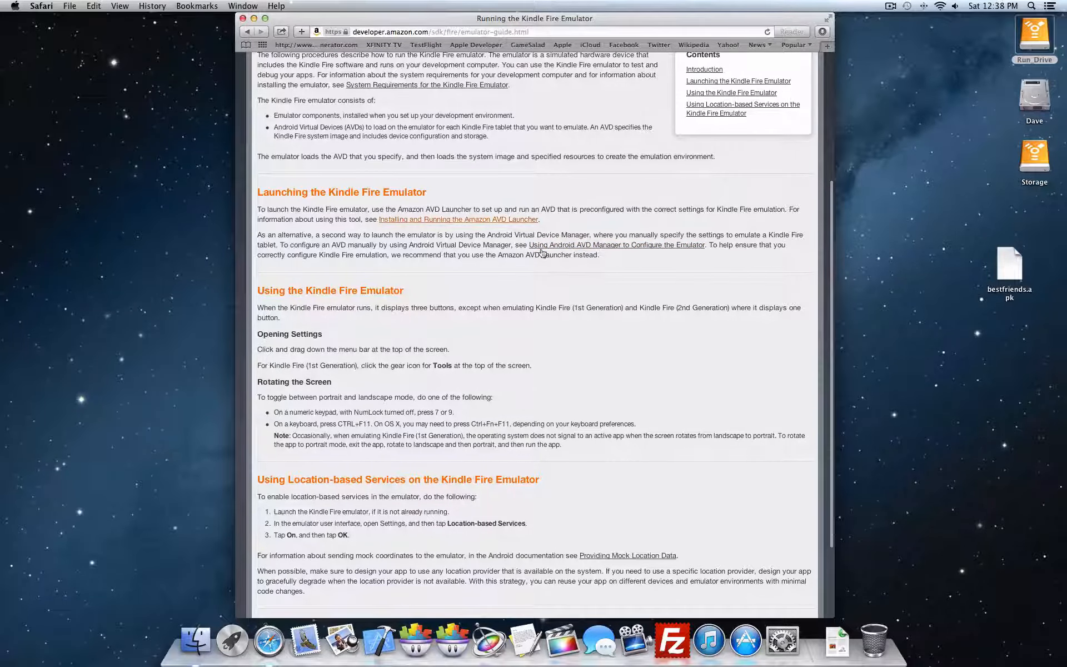
pyautogui.scroll(5, 454, 228)
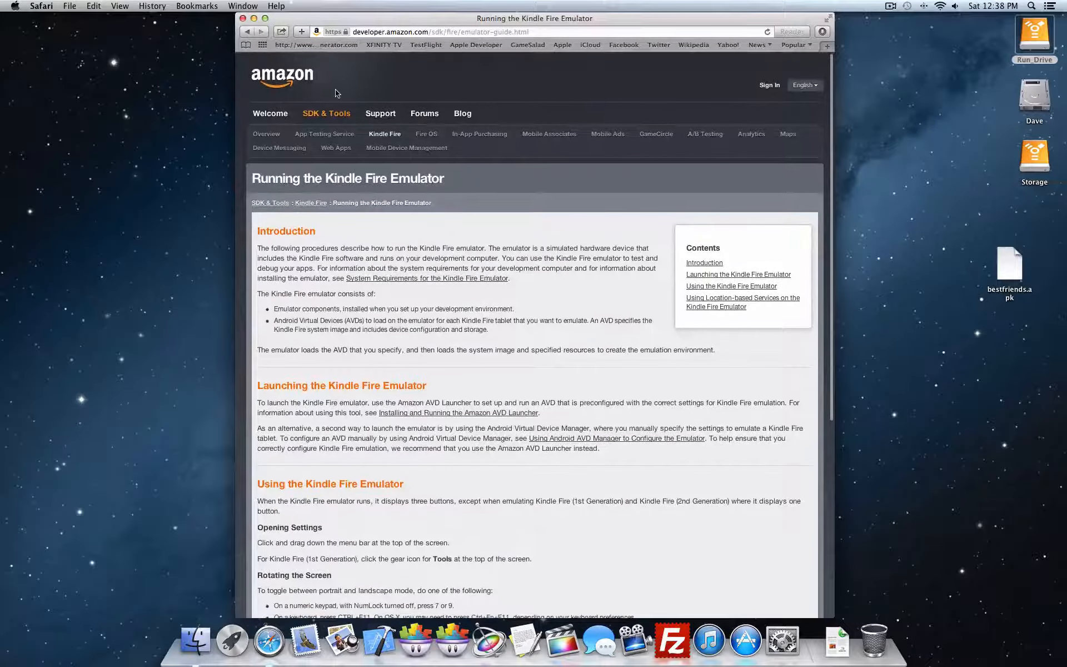
pyautogui.scroll(-5, 467, 244)
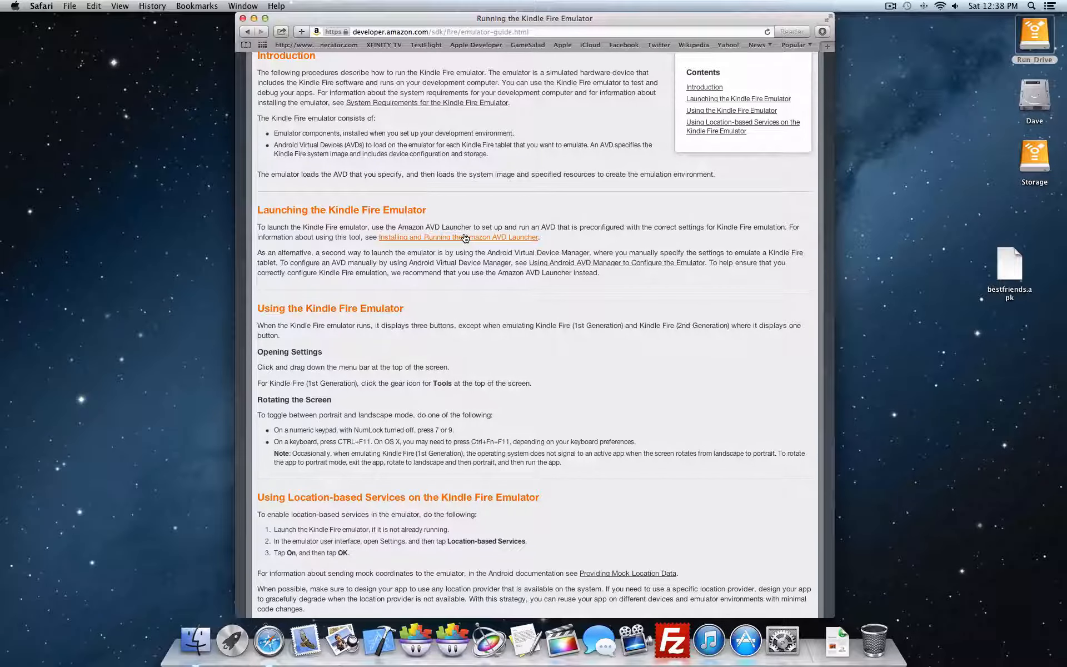
pyautogui.scroll(5, 334, 139)
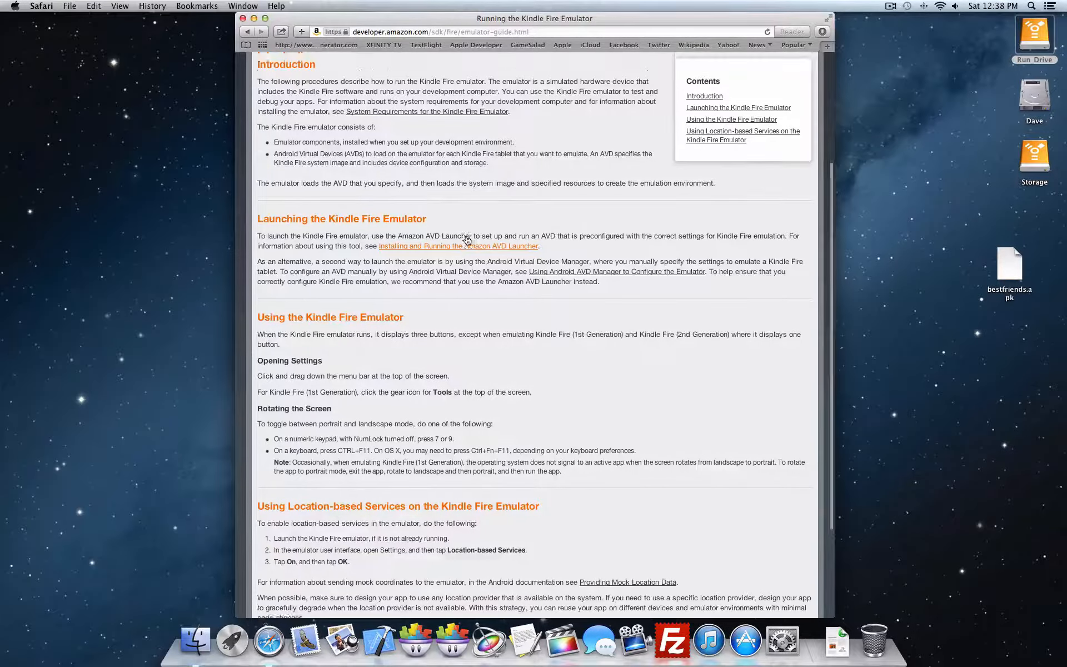
pyautogui.click(242, 19)
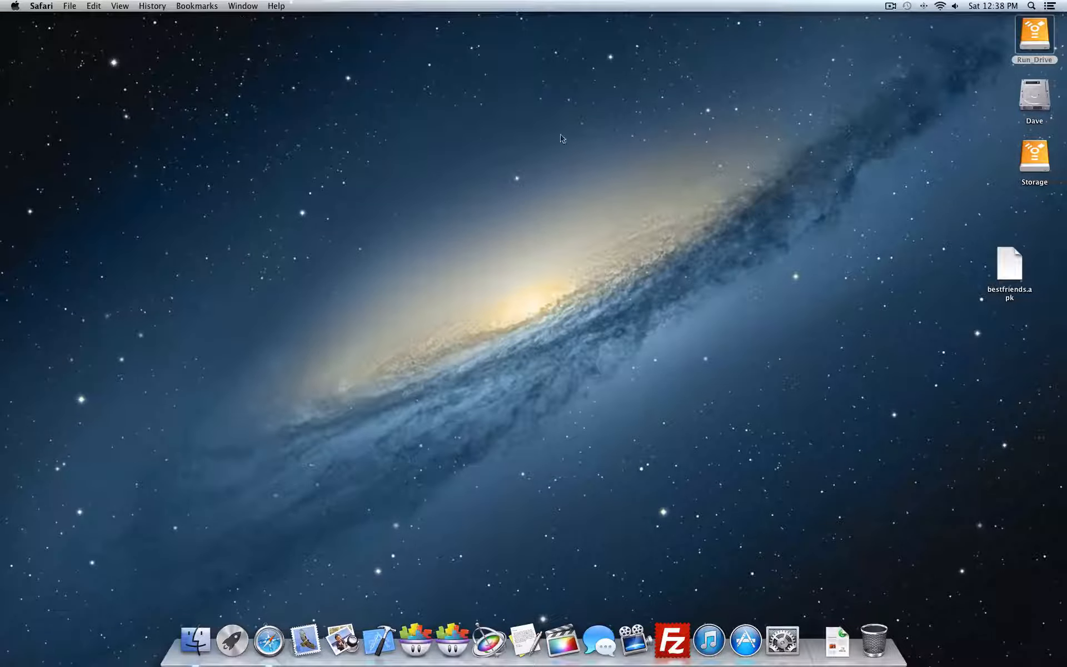
# - In Finder, open Run_Drive and go to the tools folder inside the home folder's sdk folder
pyautogui.doubleClick(1032, 44)
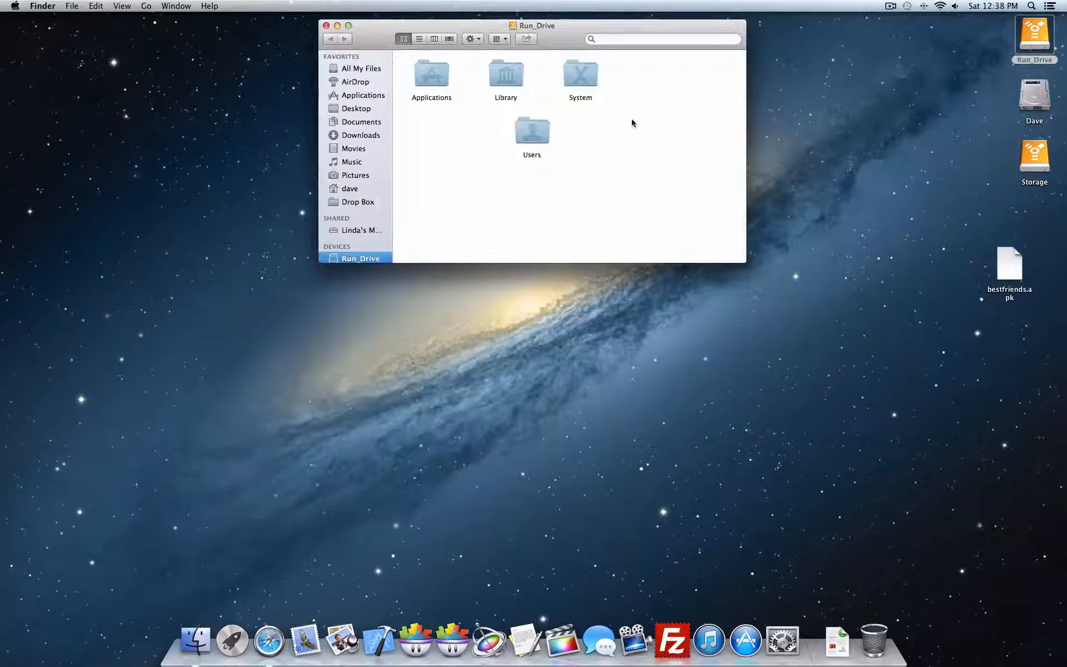
pyautogui.click(347, 190)
pyautogui.scroll(-2, 483, 133)
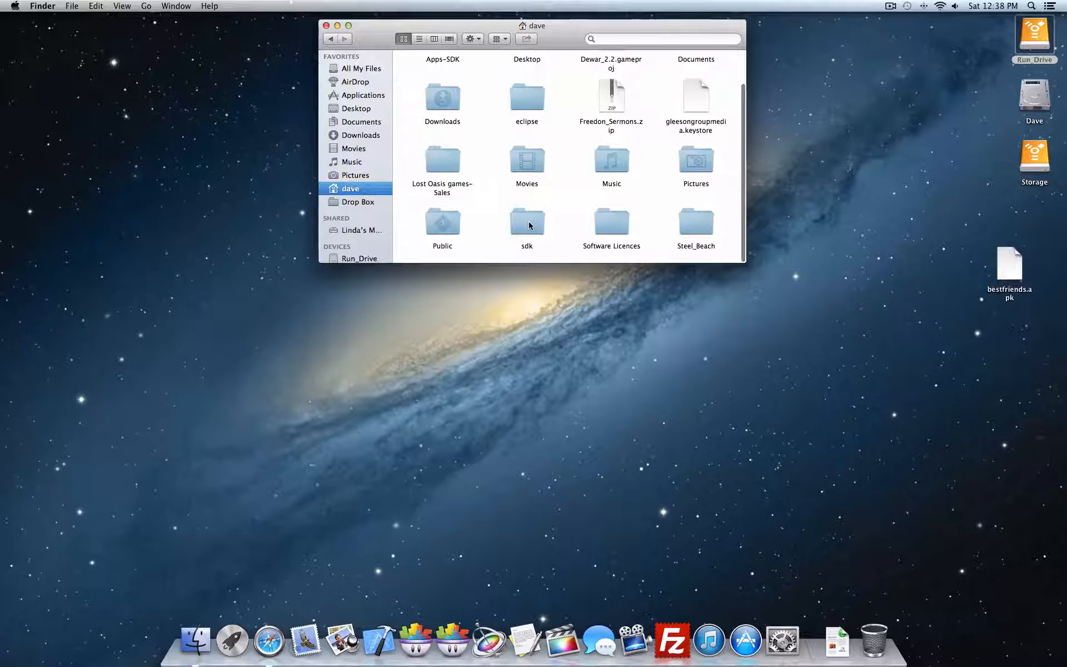
pyautogui.doubleClick(527, 222)
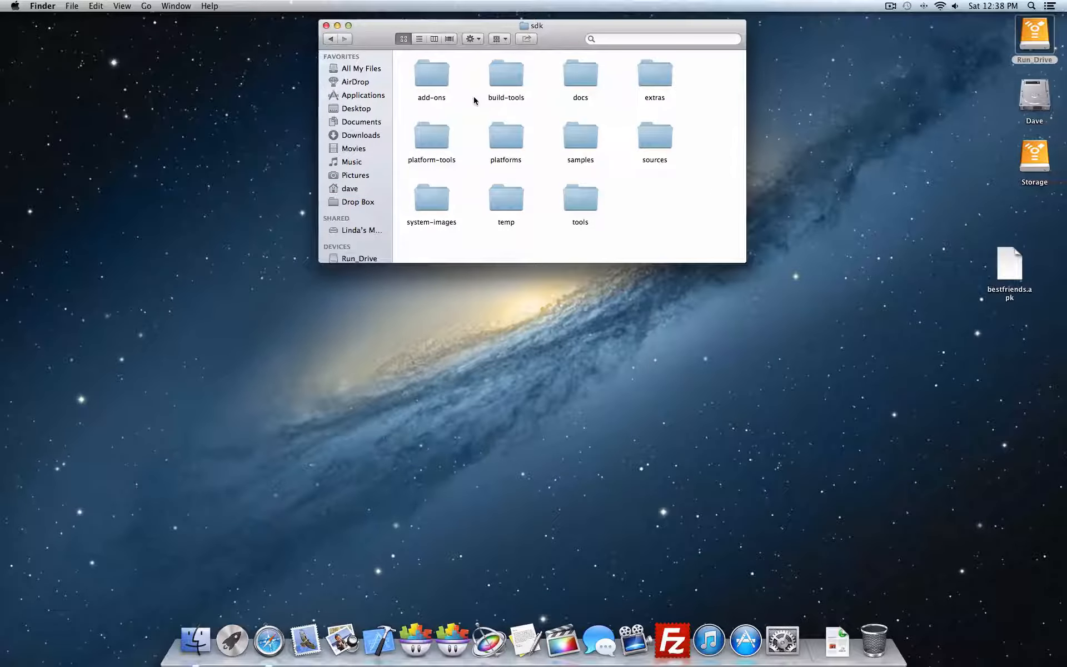
pyautogui.doubleClick(580, 195)
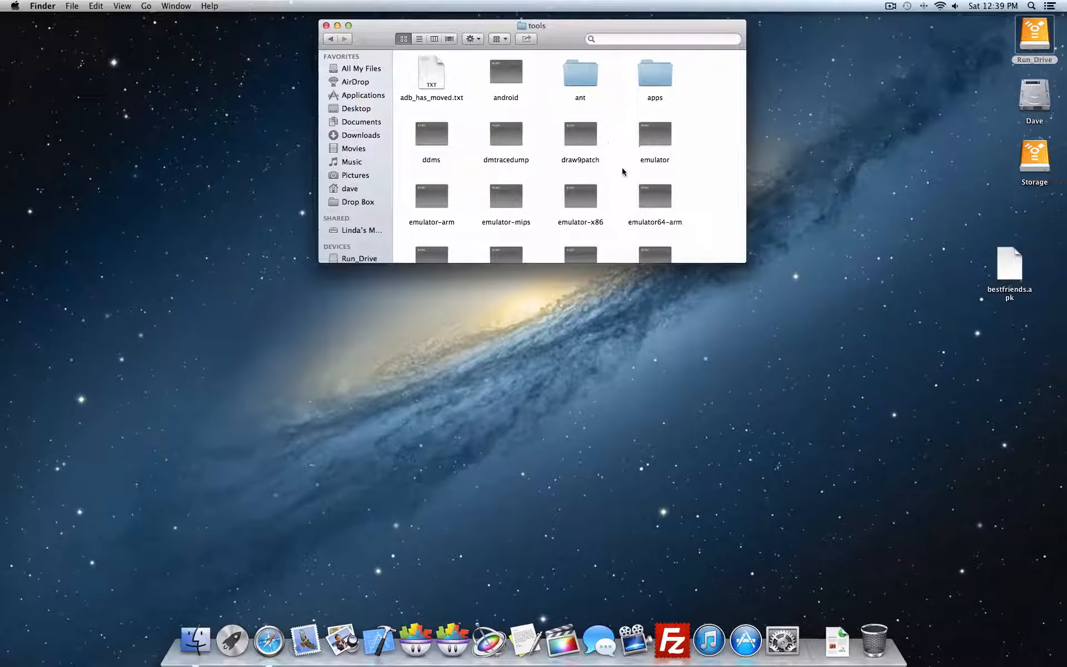
# - Look through the tools folder and run the android executable to launch the Android SDK Manager
pyautogui.scroll(-5, 623, 170)
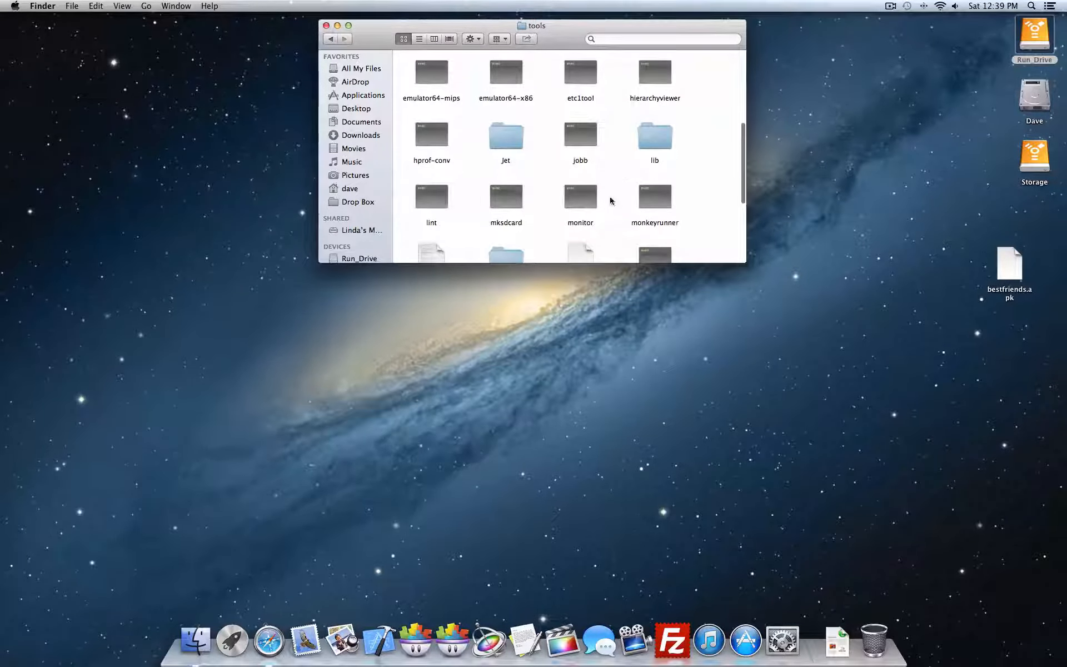
pyautogui.scroll(-5, 650, 192)
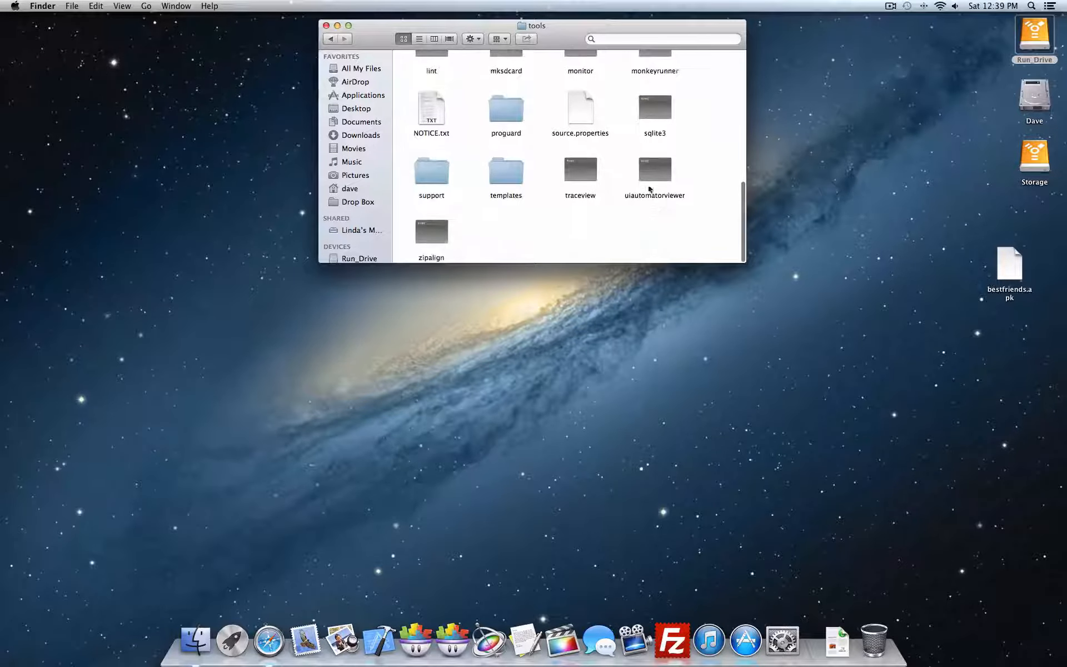
pyautogui.scroll(3, 524, 118)
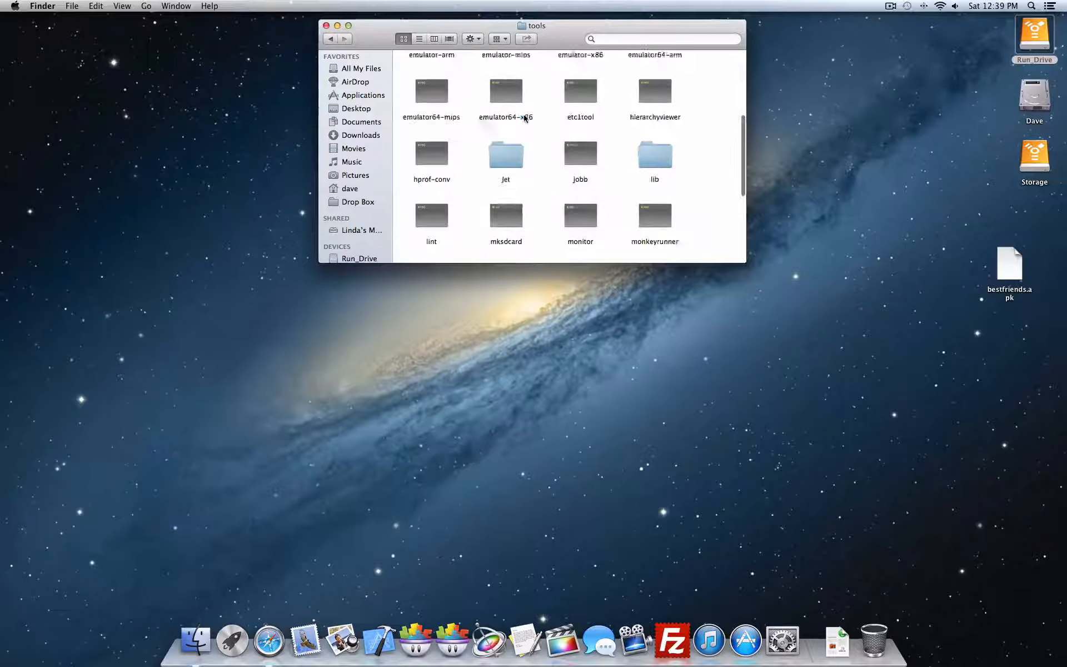
pyautogui.scroll(3, 525, 117)
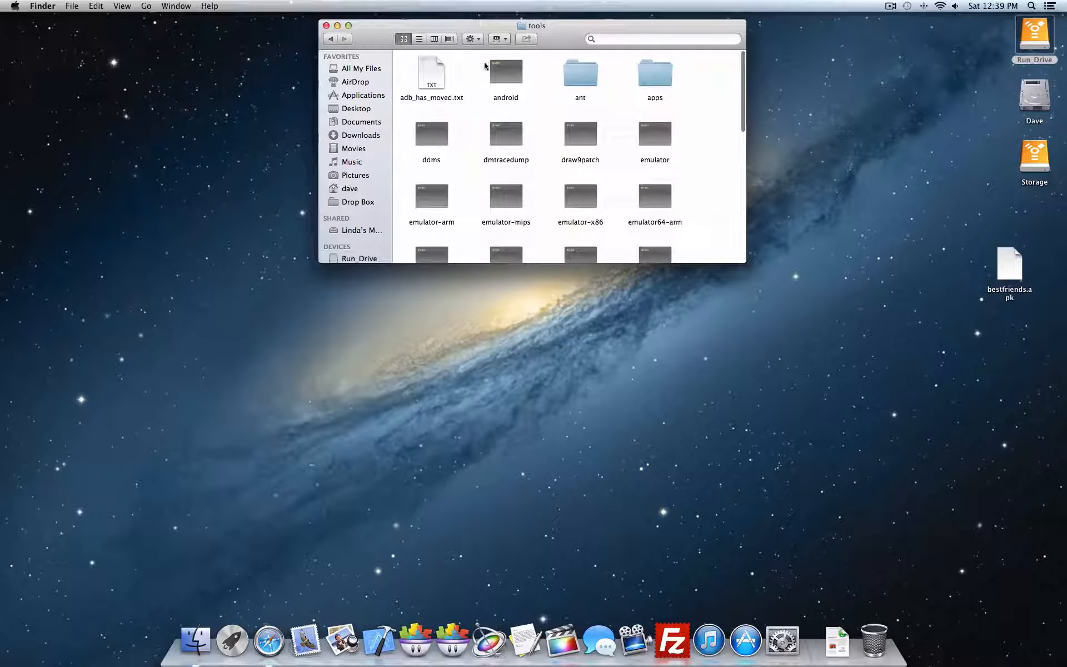
pyautogui.click(509, 78)
pyautogui.doubleClick(509, 78)
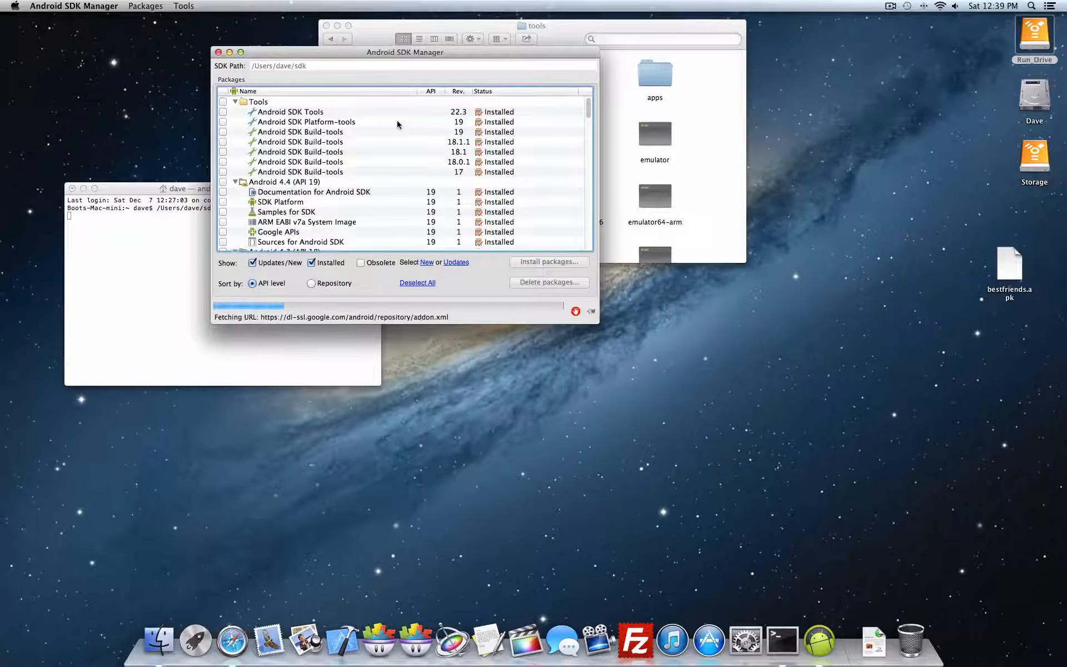
# - Examine the Extras packages for the Amazon AVD Launcher, Kindle Fire Device Definitions and Kindle Fire USB Driver
pyautogui.scroll(-10, 397, 123)
pyautogui.scroll(-15, 397, 120)
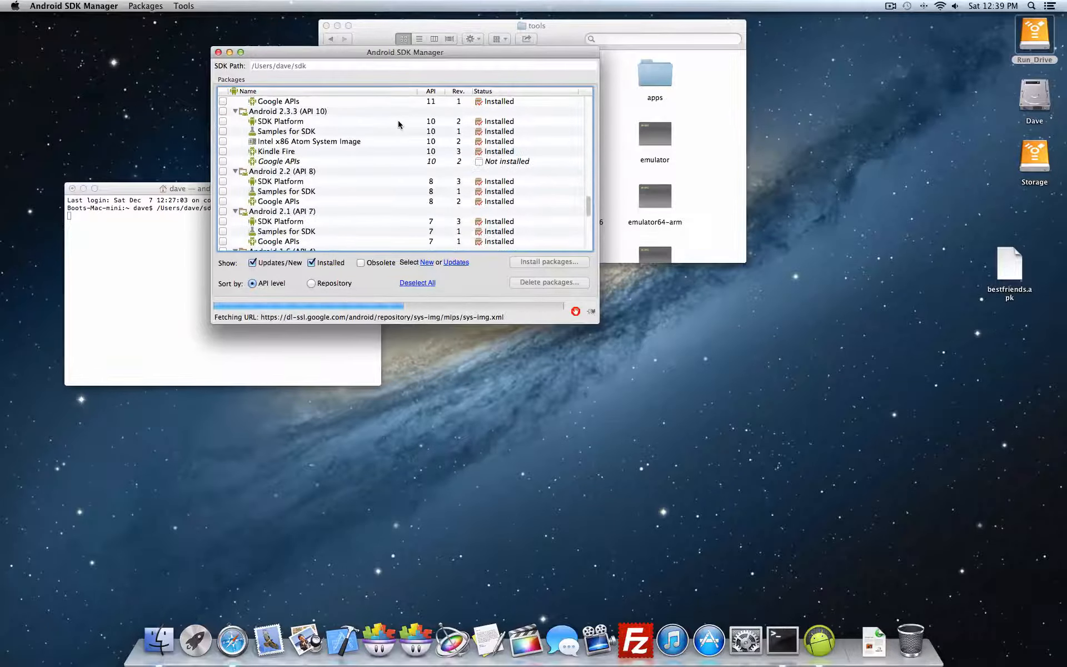
pyautogui.scroll(-10, 398, 121)
pyautogui.scroll(-5, 398, 120)
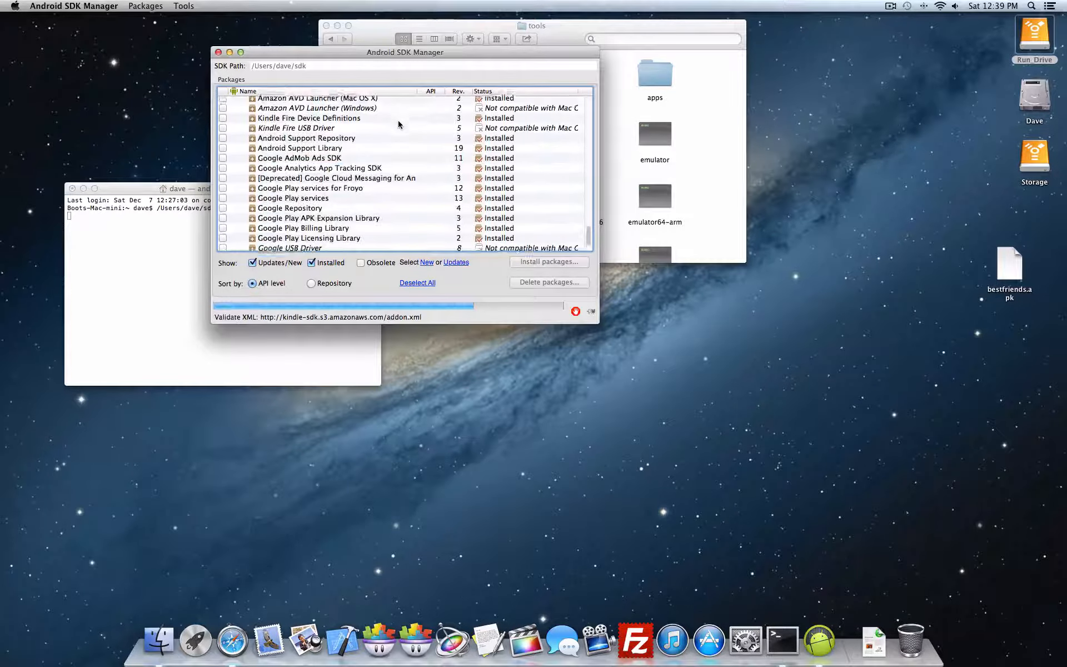
pyautogui.scroll(8, 396, 122)
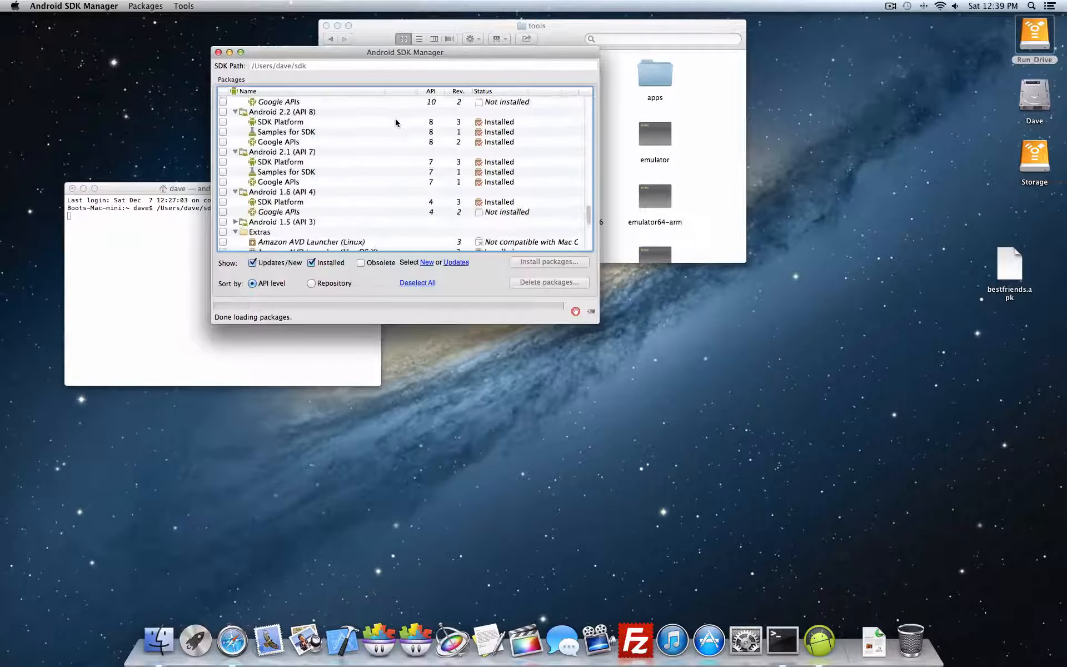
pyautogui.scroll(-5, 395, 122)
pyautogui.scroll(-3, 397, 122)
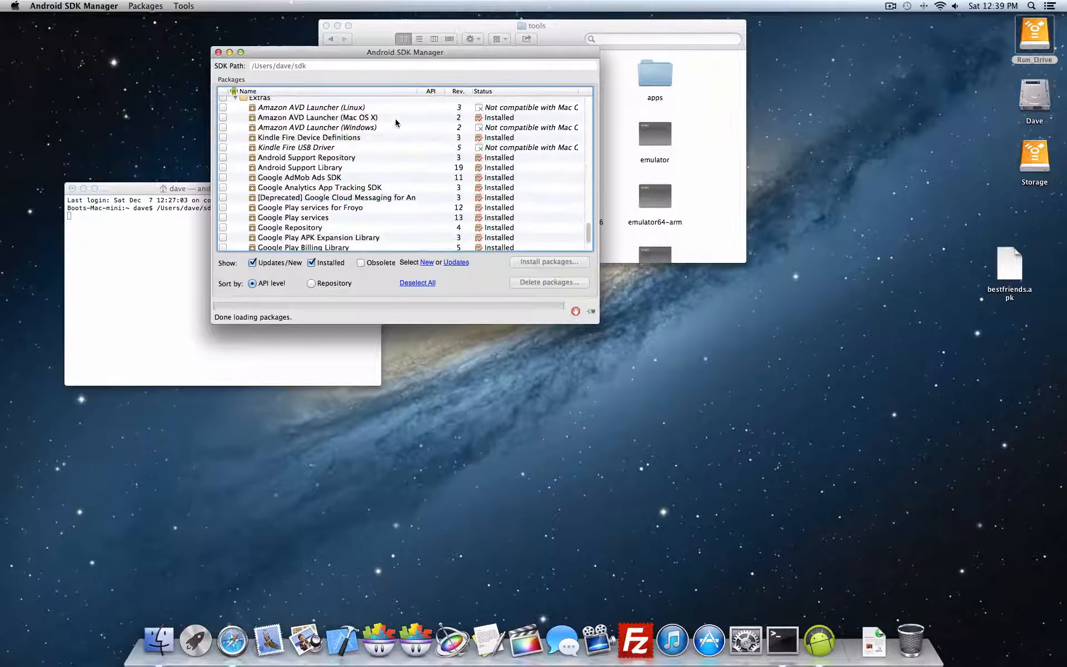
pyautogui.scroll(2, 396, 122)
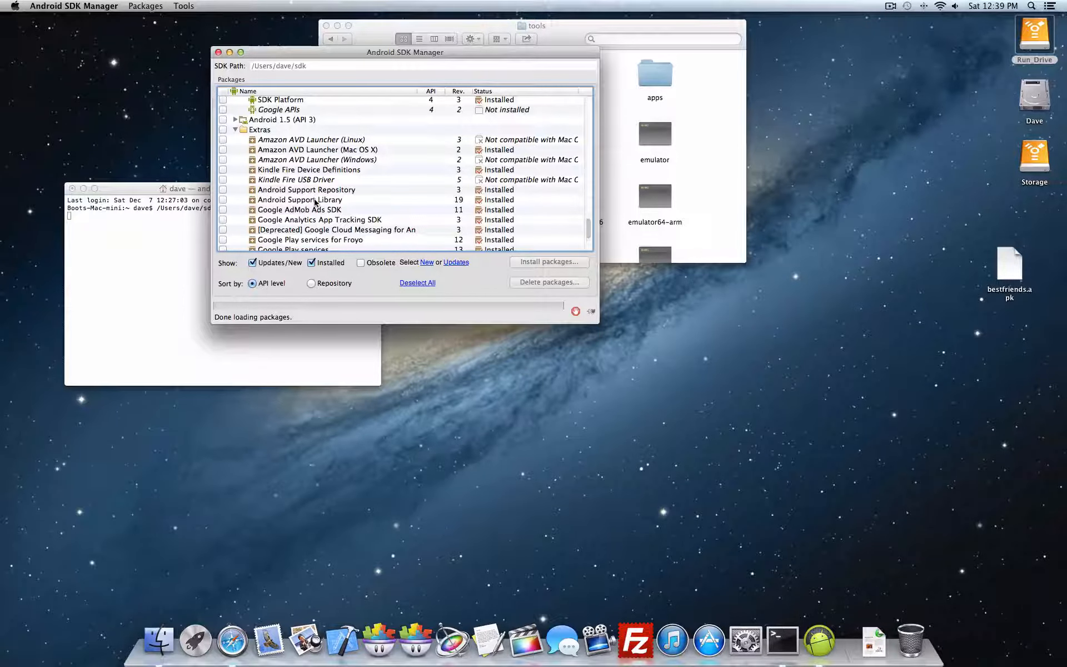
pyautogui.scroll(-5, 315, 202)
pyautogui.scroll(4, 314, 202)
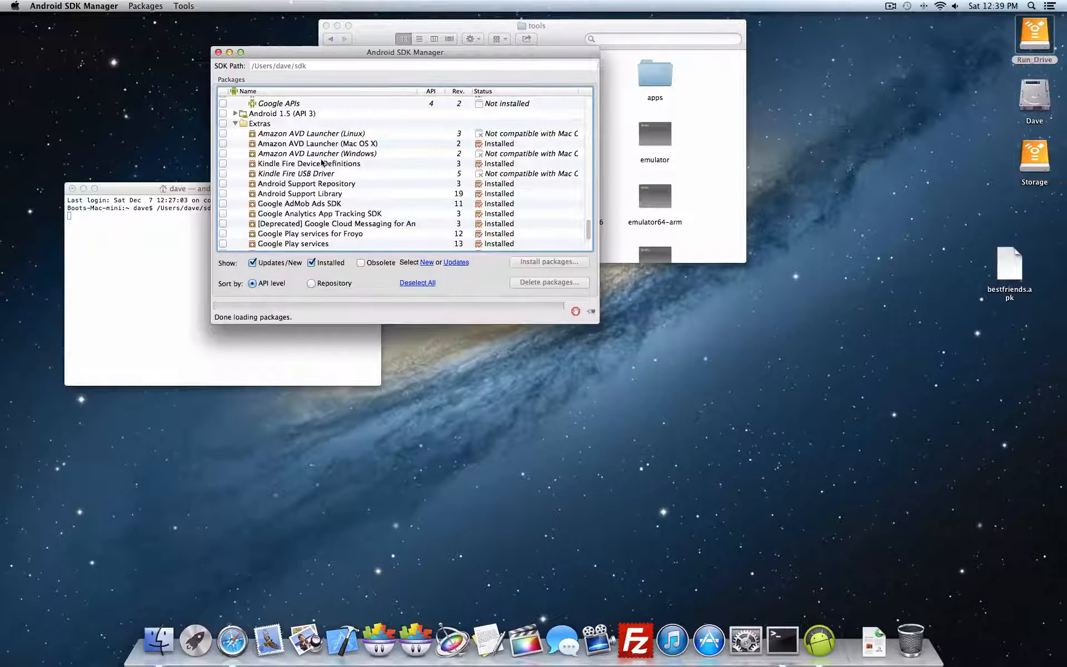
# - Check the Android API groups from API 10 up to API 17 for Kindle Fire packages and their installation status
pyautogui.scroll(5, 300, 165)
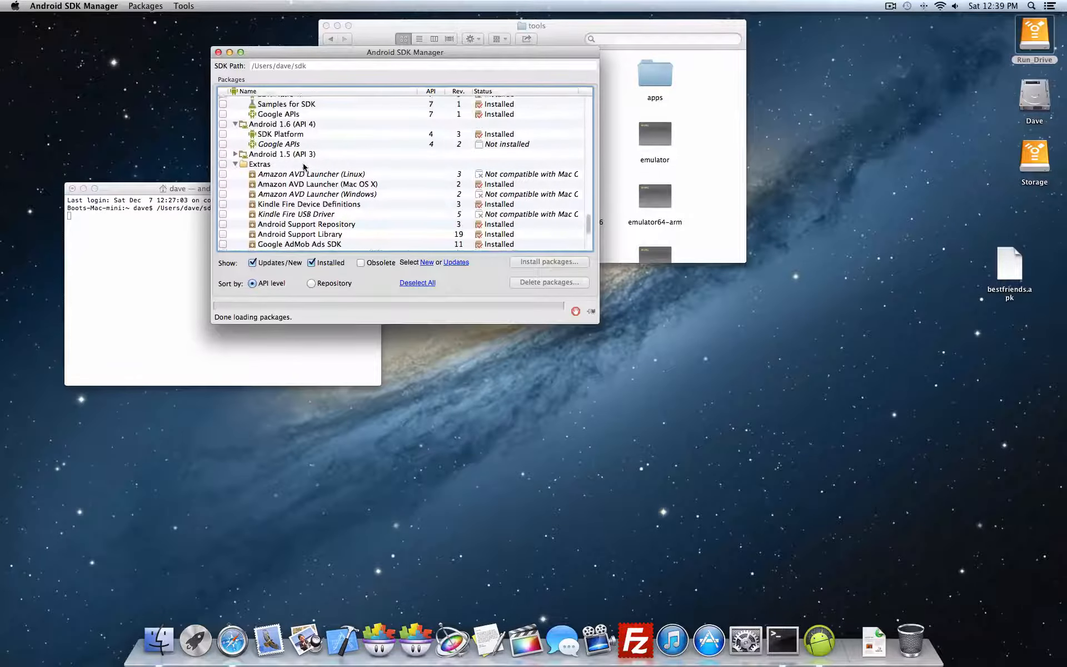
pyautogui.scroll(10, 304, 165)
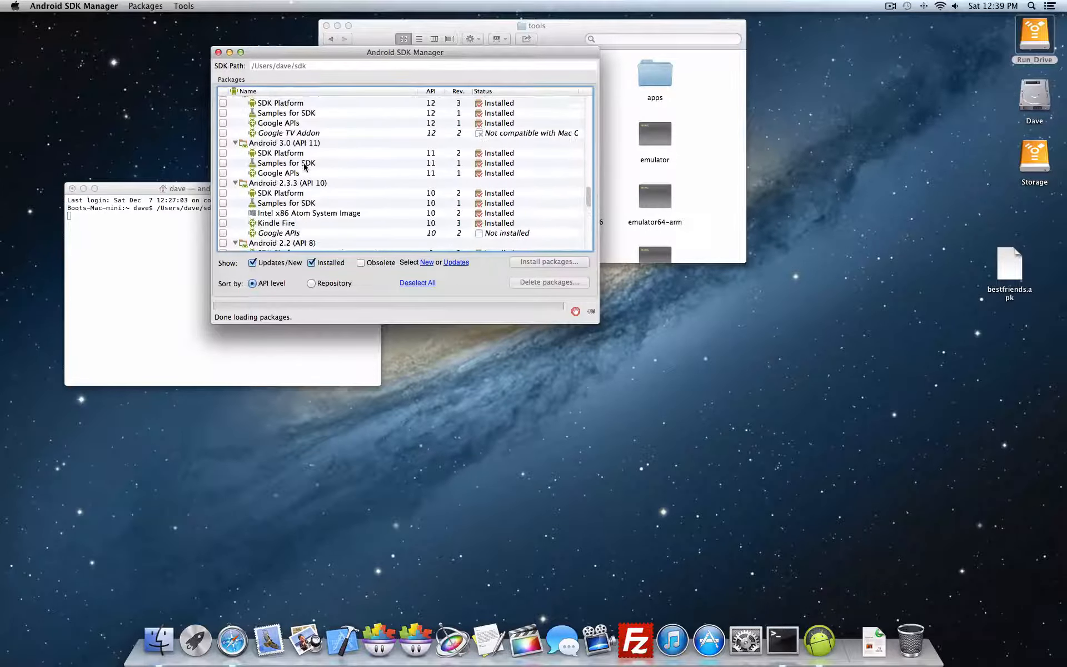
pyautogui.scroll(3, 305, 166)
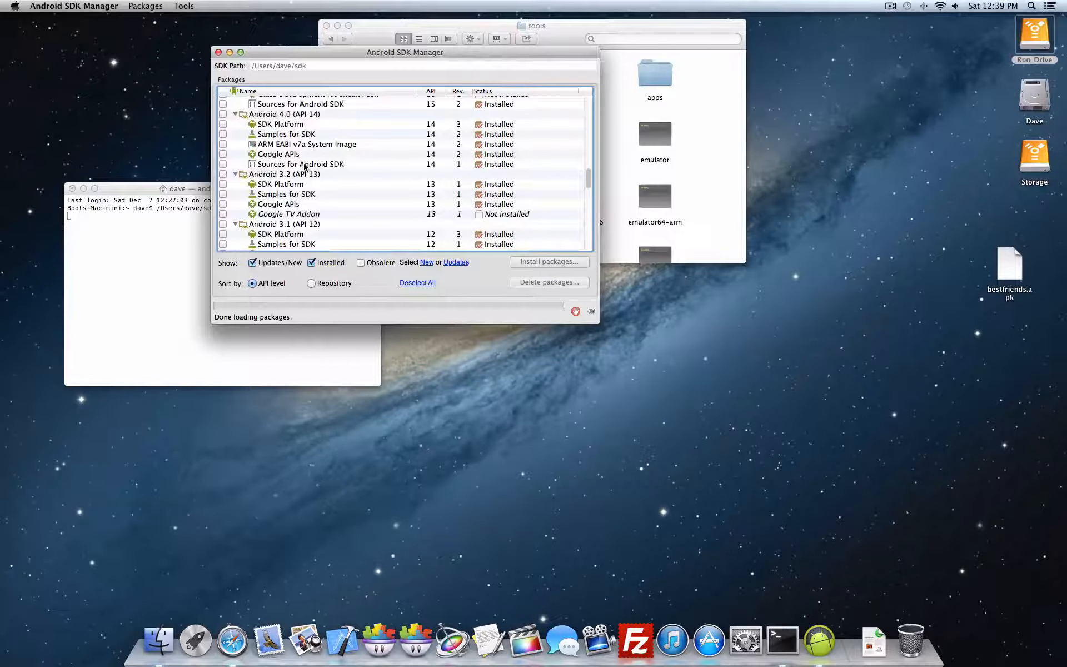
pyautogui.scroll(4, 304, 166)
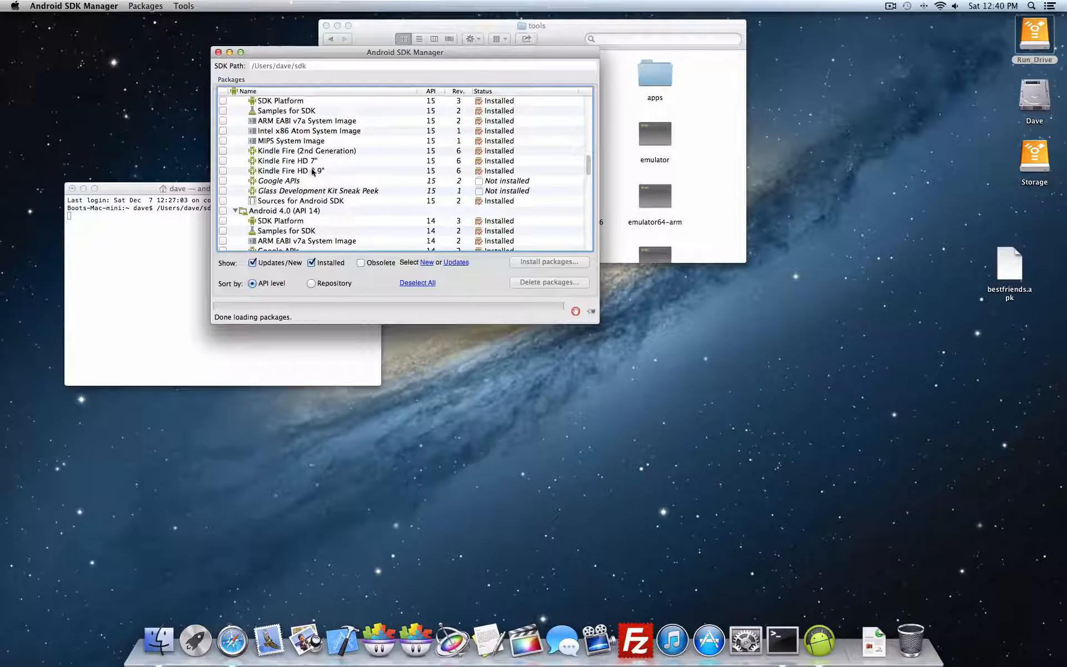
pyautogui.scroll(5, 305, 166)
pyautogui.scroll(5, 304, 165)
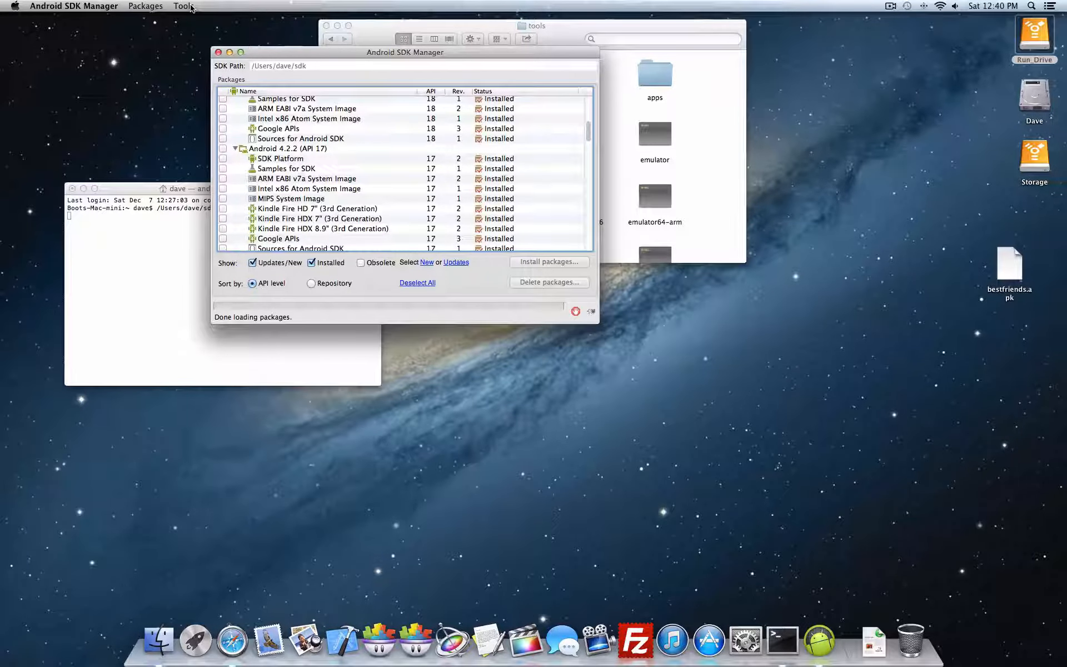
# - Inspect the user-defined add-on sites for the Kindle SDK URL, view the new-site entry dialog without adding anything, and close the site manager
pyautogui.moveTo(319, 52); pyautogui.dragTo(315, 44)
pyautogui.click(183, 6)
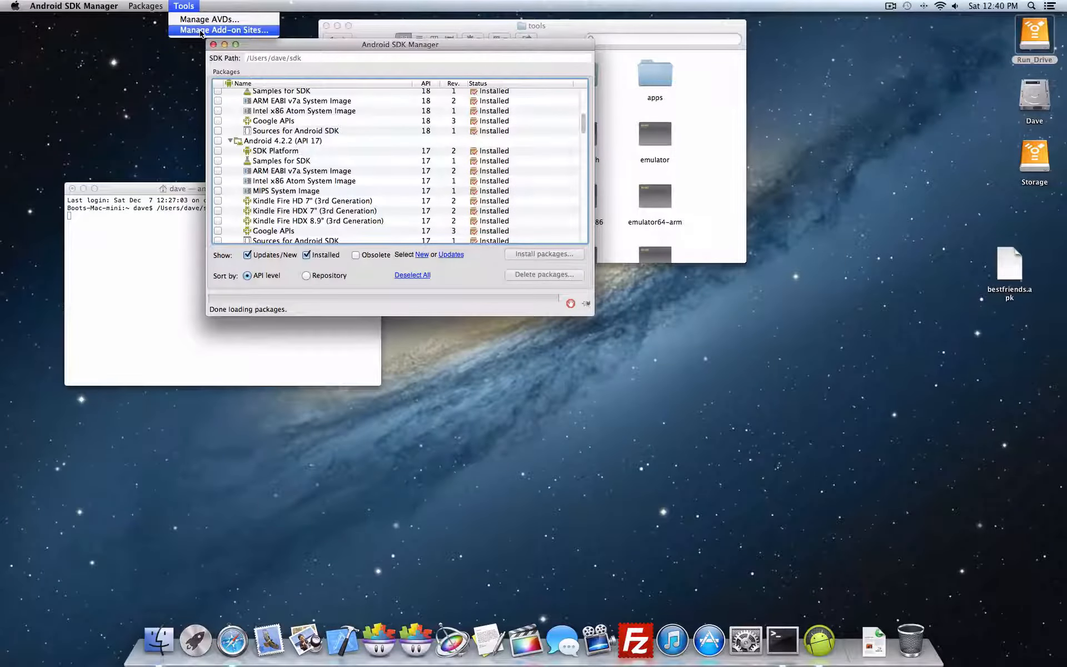
pyautogui.click(202, 31)
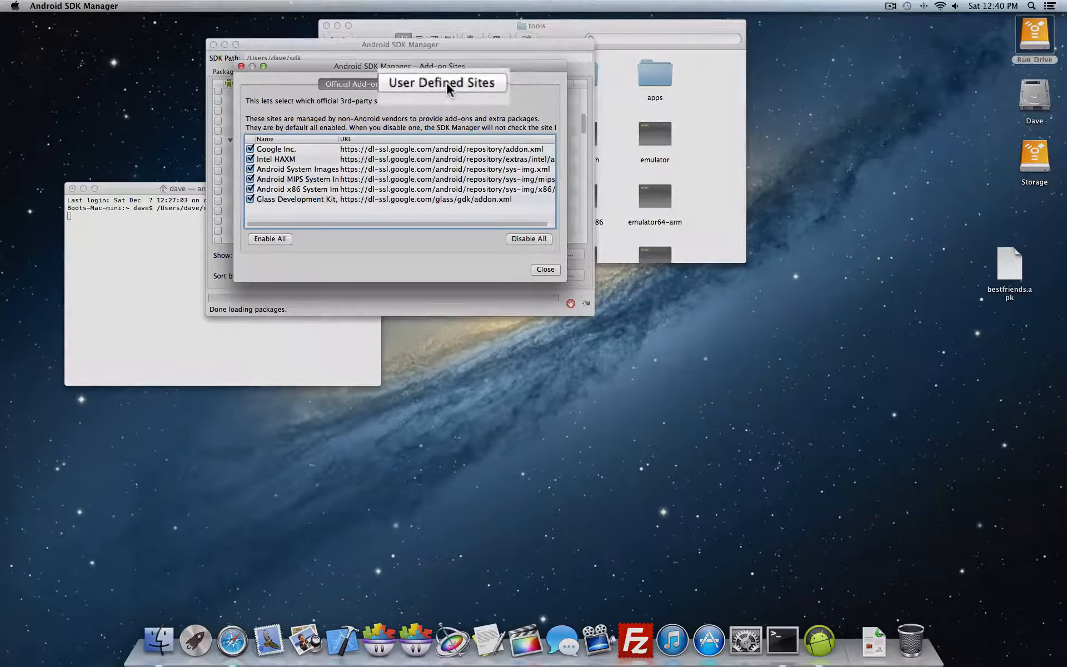
pyautogui.click(446, 82)
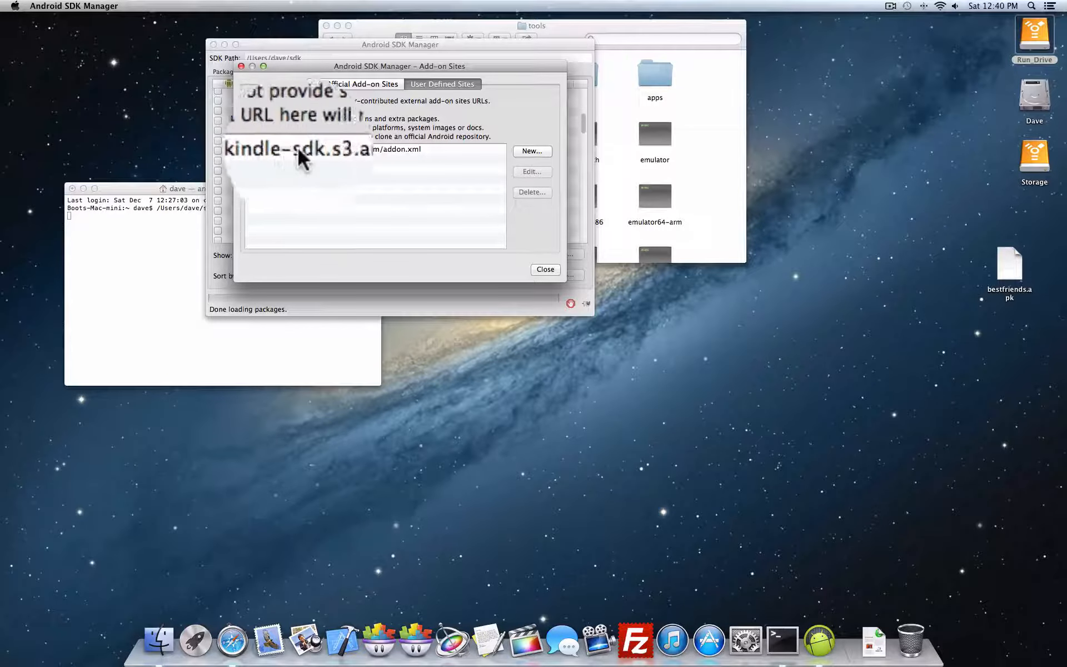
pyautogui.click(534, 151)
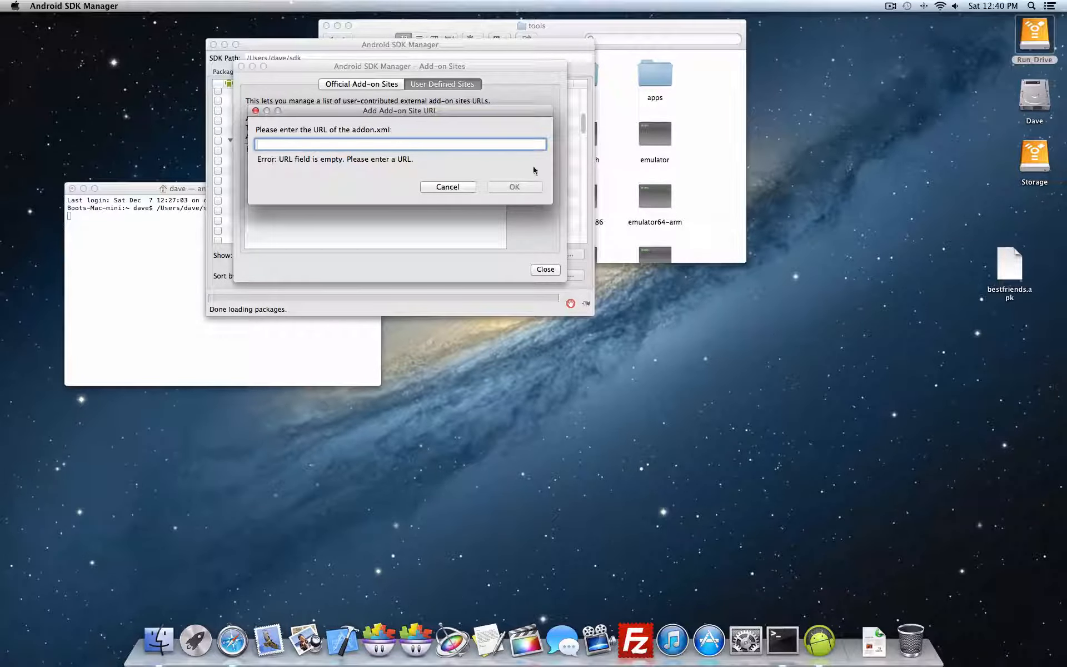
pyautogui.click(464, 188)
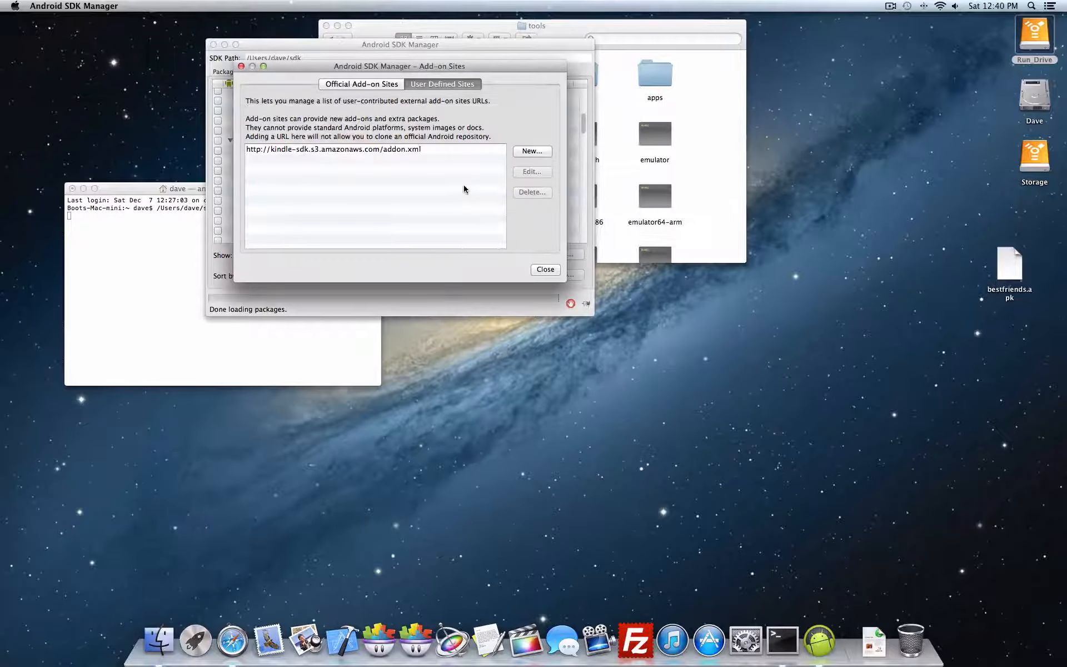
pyautogui.click(545, 269)
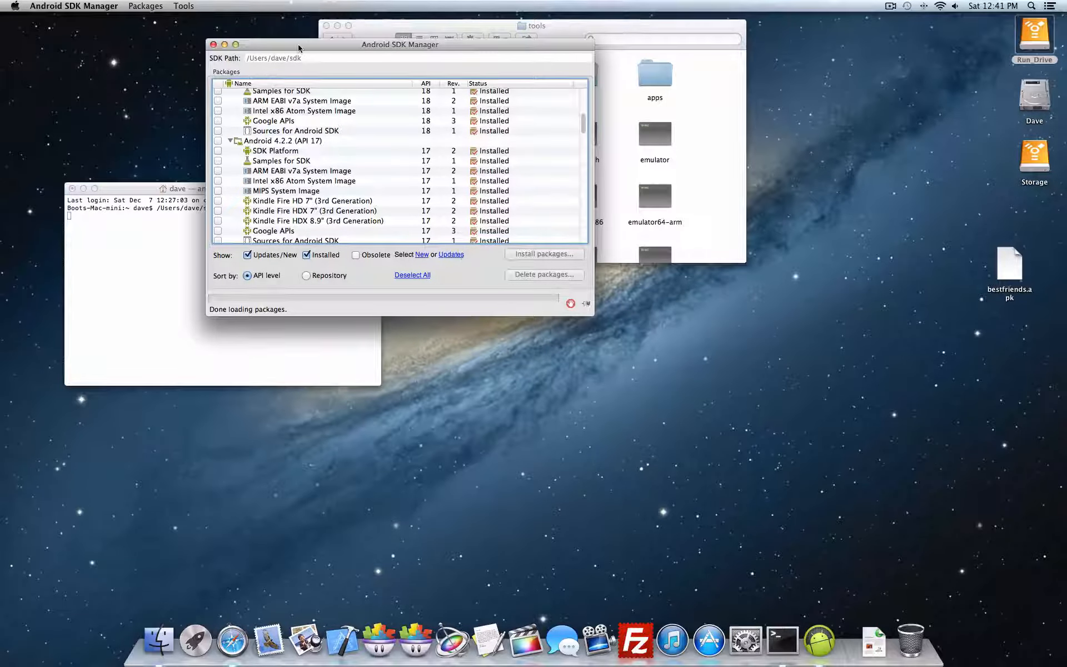
# - Recheck the full package list from Tools down to Extras, including the Kindle Fire entries
pyautogui.scroll(10, 398, 141)
pyautogui.scroll(-10, 398, 141)
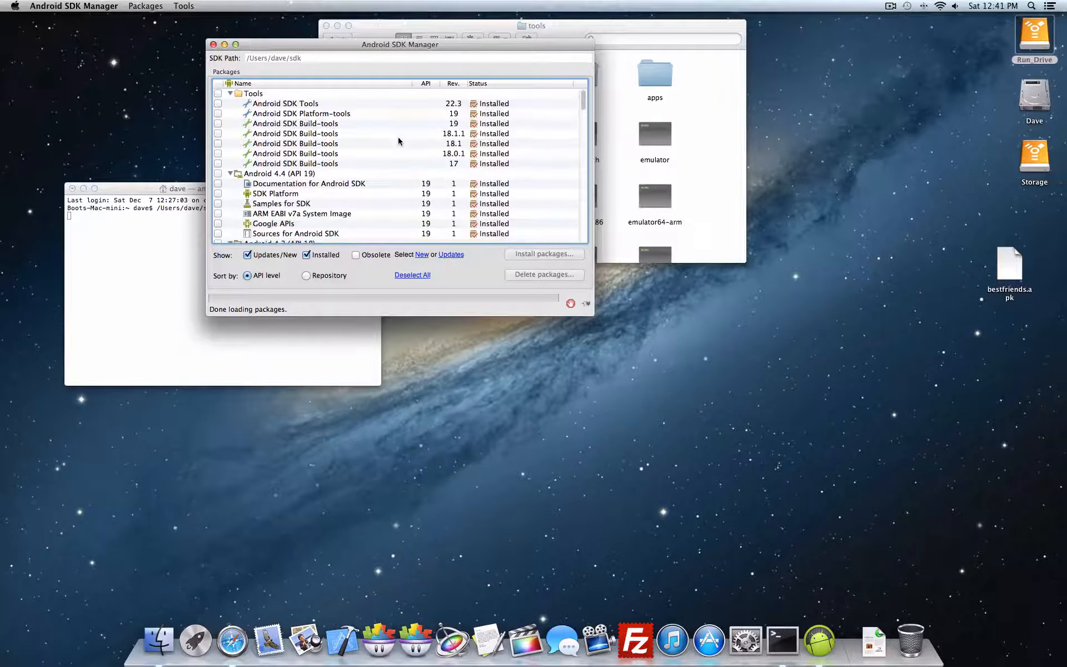
pyautogui.scroll(-10, 398, 142)
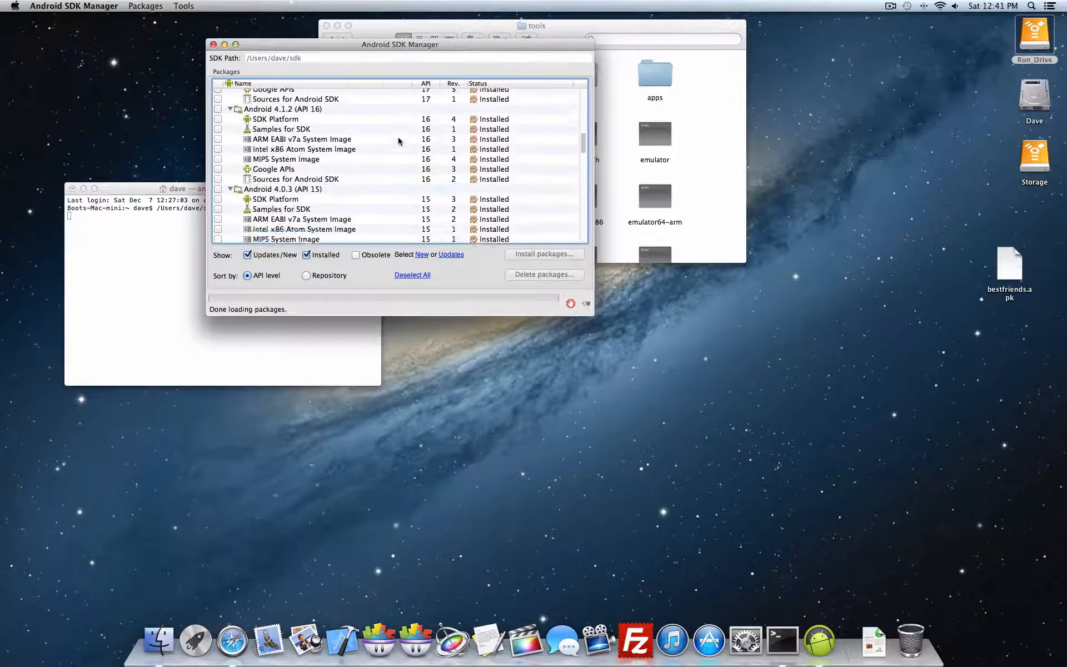
pyautogui.scroll(-15, 398, 141)
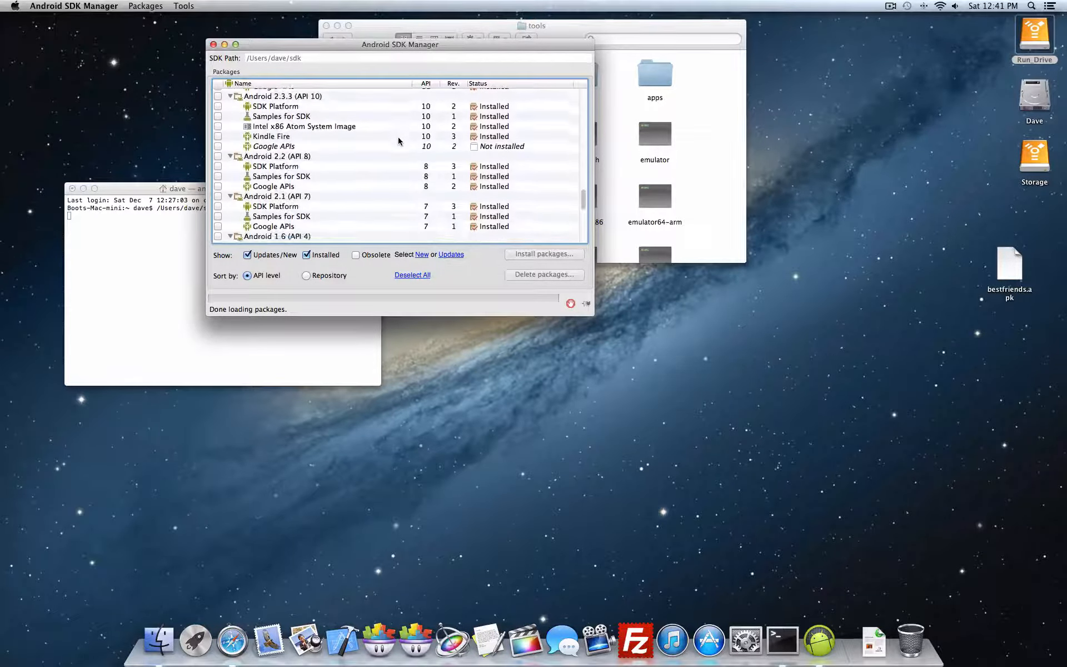
pyautogui.scroll(20, 348, 134)
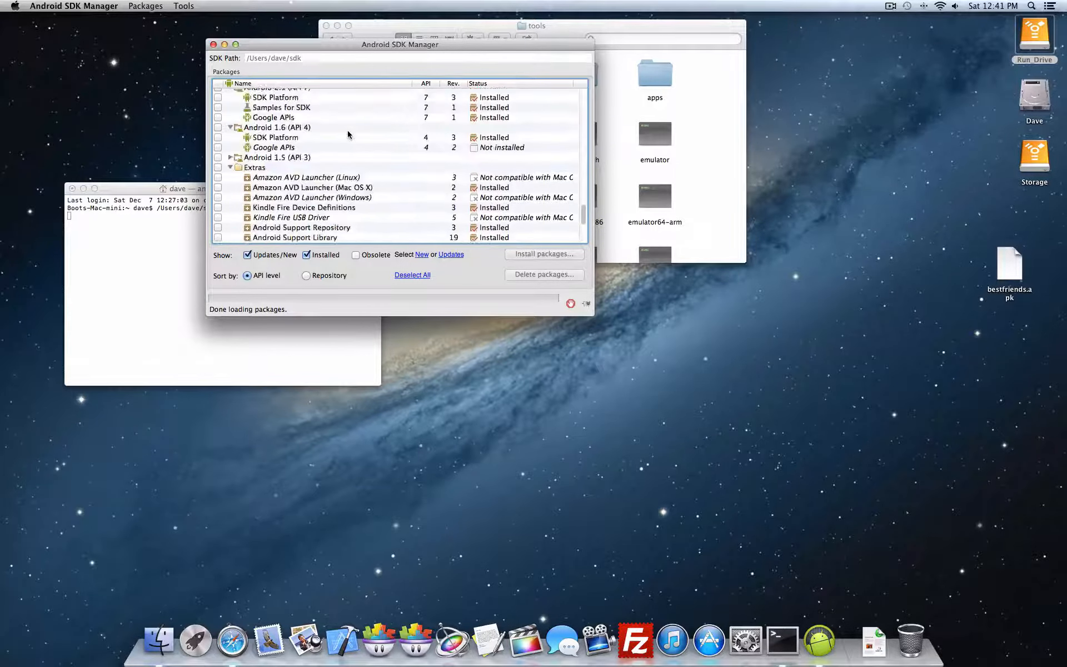
# - Review the SDK package list from Tools through the Kindle Fire entries under API 17 and API 15 to the Extras group
pyautogui.scroll(5, 348, 134)
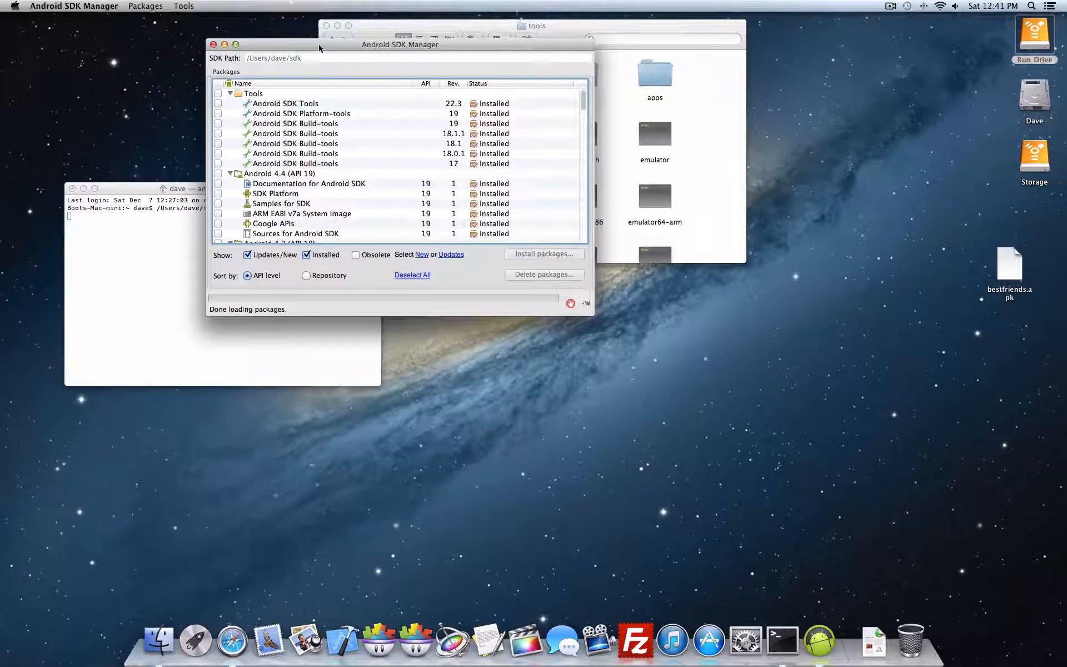
pyautogui.moveTo(319, 48); pyautogui.dragTo(318, 34)
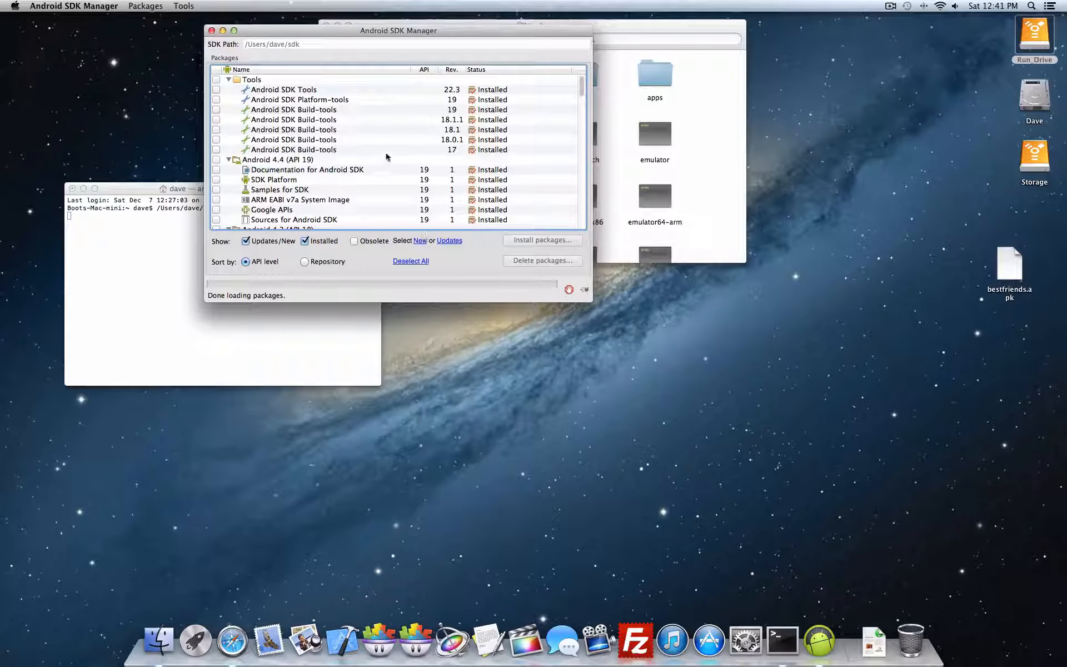
pyautogui.scroll(-15, 387, 156)
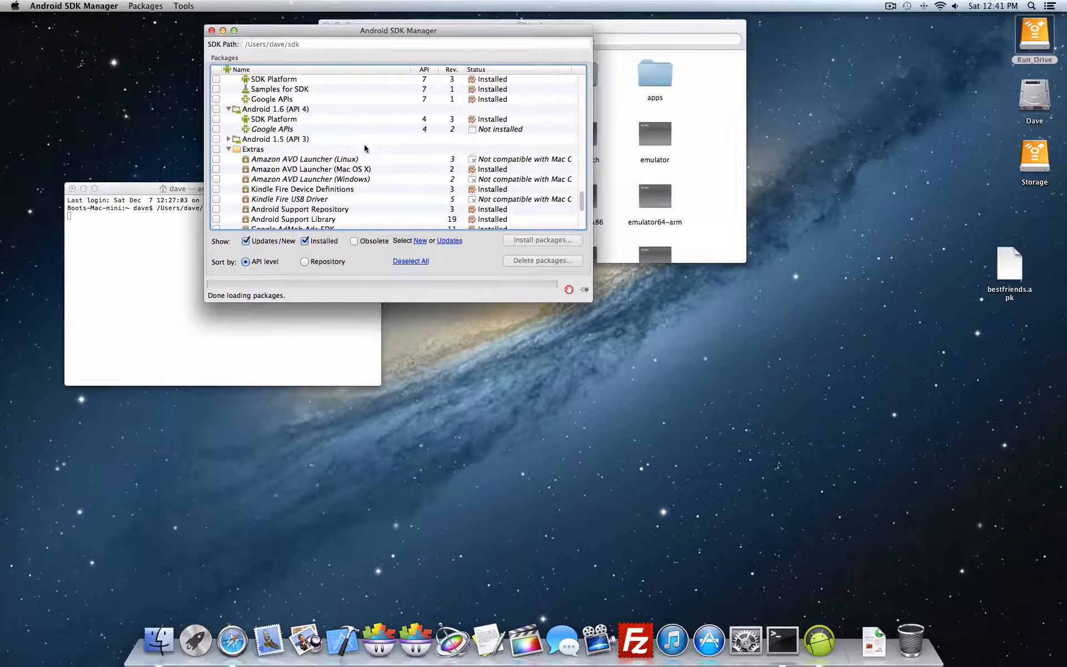
pyautogui.scroll(-5, 367, 148)
pyautogui.scroll(20, 366, 128)
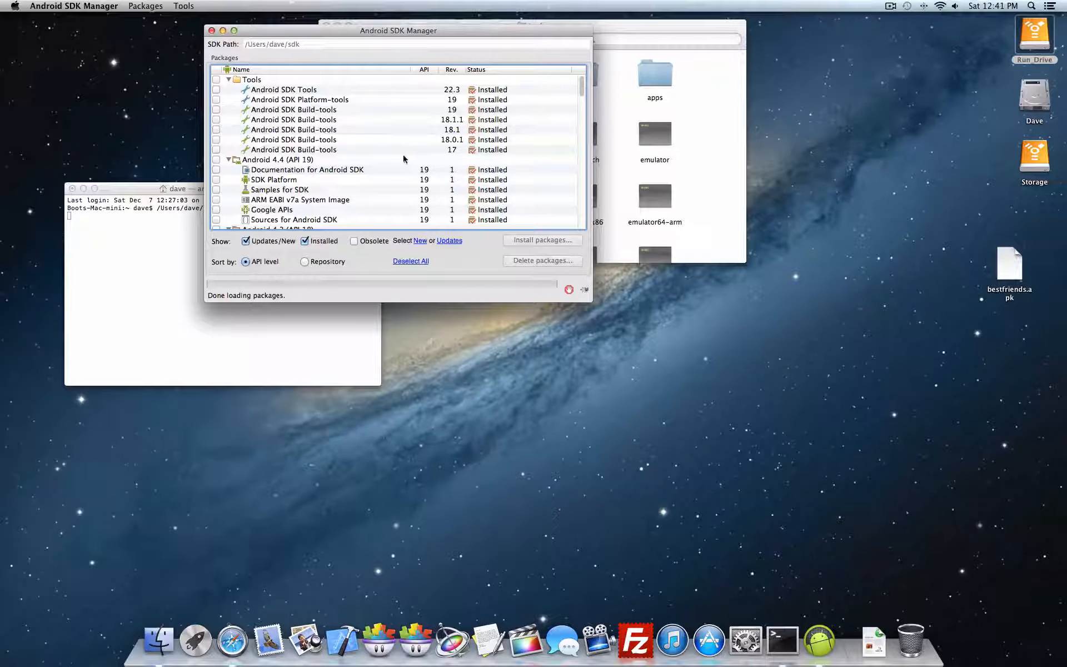
pyautogui.scroll(-5, 403, 159)
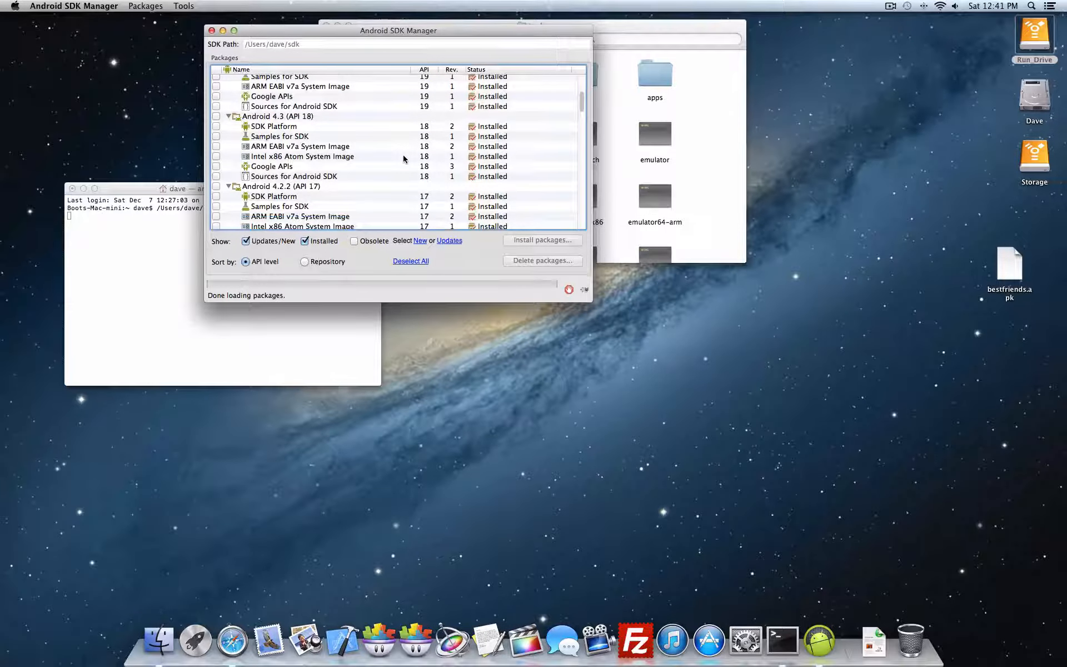
pyautogui.scroll(-4, 404, 159)
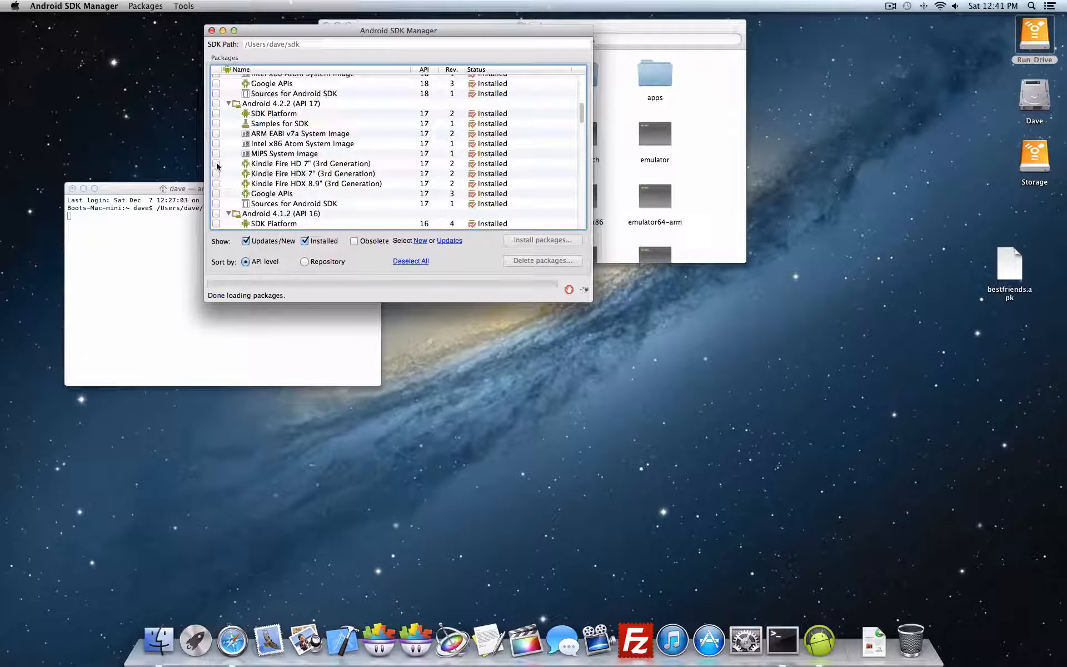
pyautogui.scroll(-5, 328, 207)
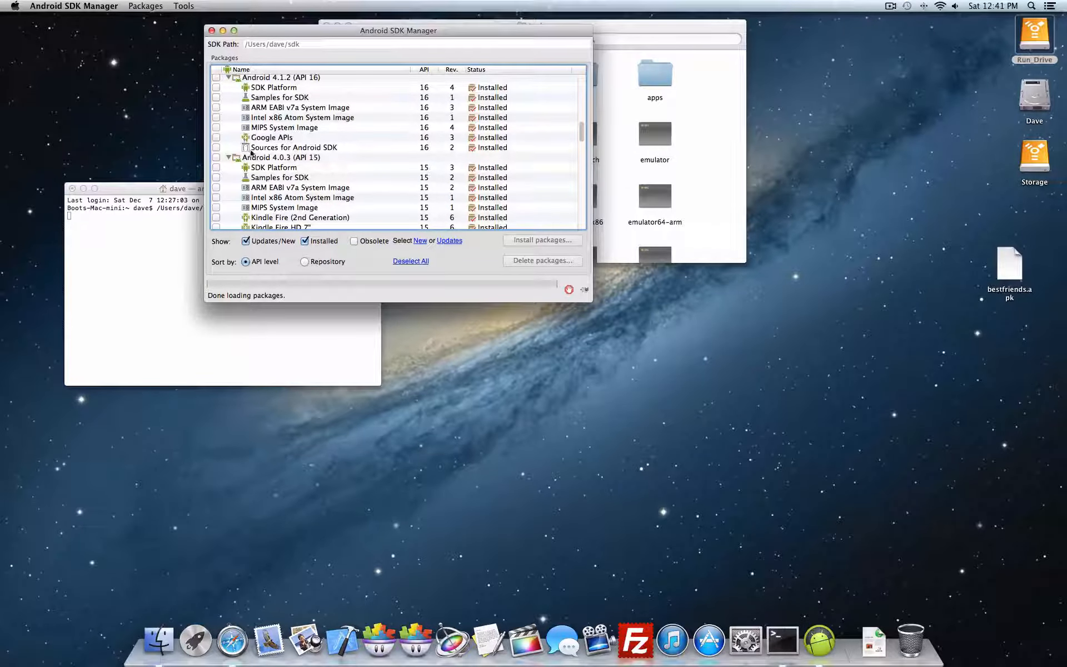
pyautogui.scroll(-5, 384, 199)
pyautogui.scroll(-15, 384, 199)
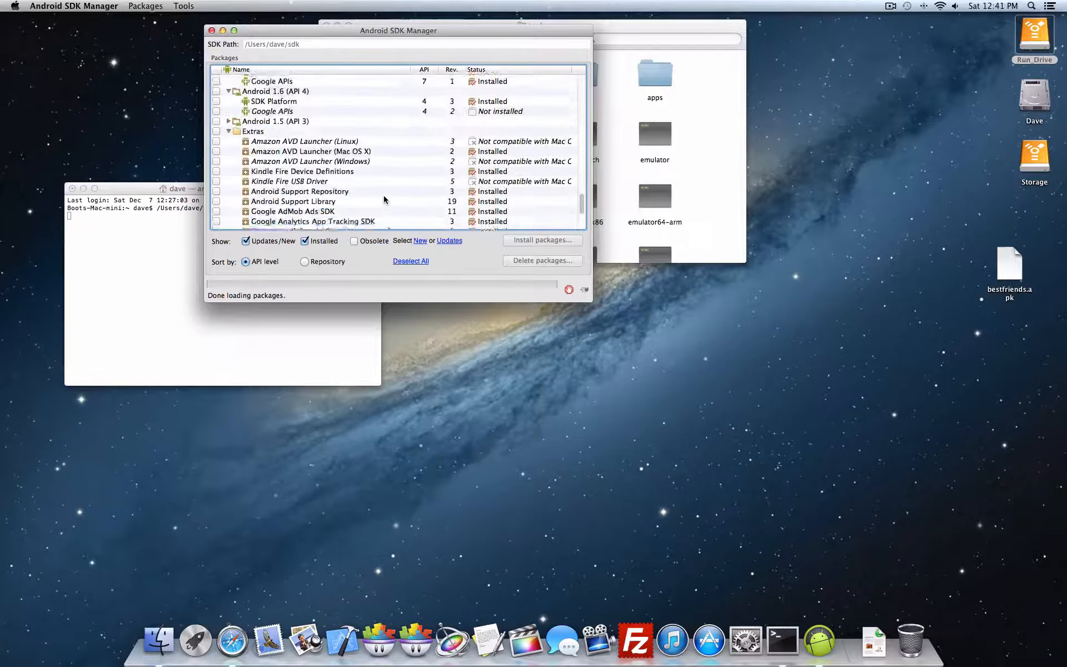
pyautogui.scroll(20, 385, 199)
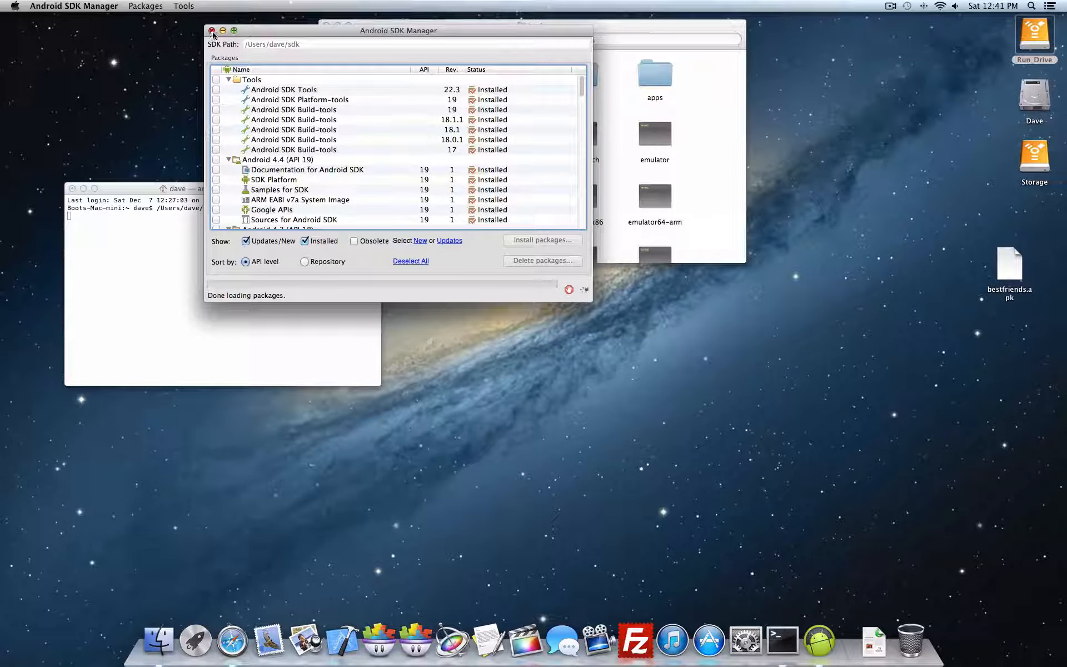
# - Close the Android SDK Manager and its Terminal window, and bring the Finder window showing the tools folder to the front
pyautogui.click(212, 30)
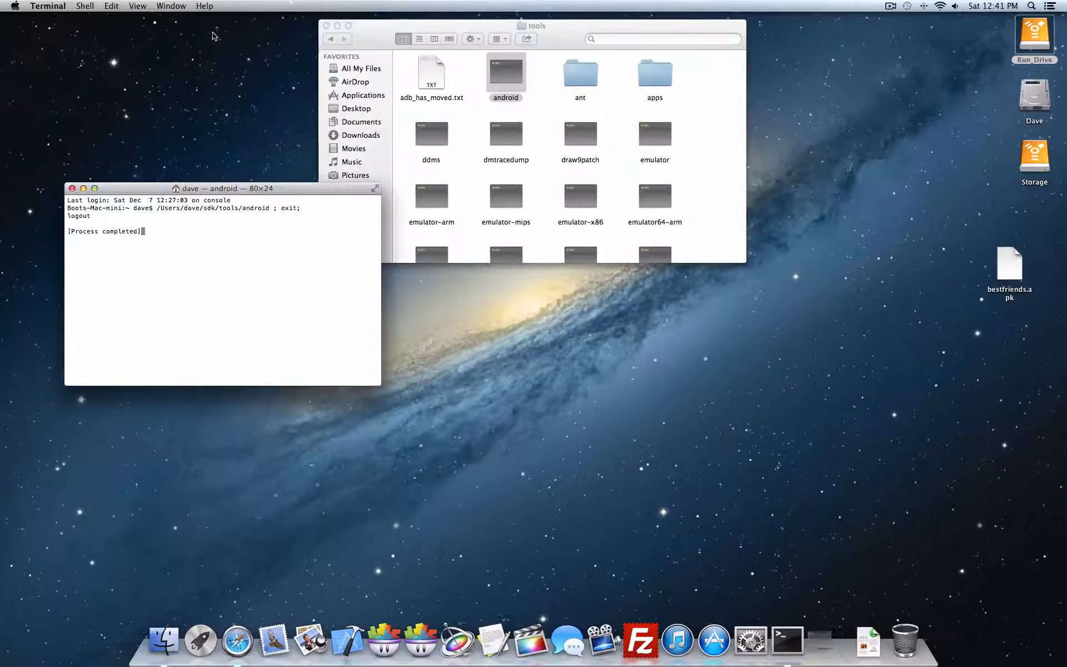
pyautogui.click(72, 188)
pyautogui.click(377, 37)
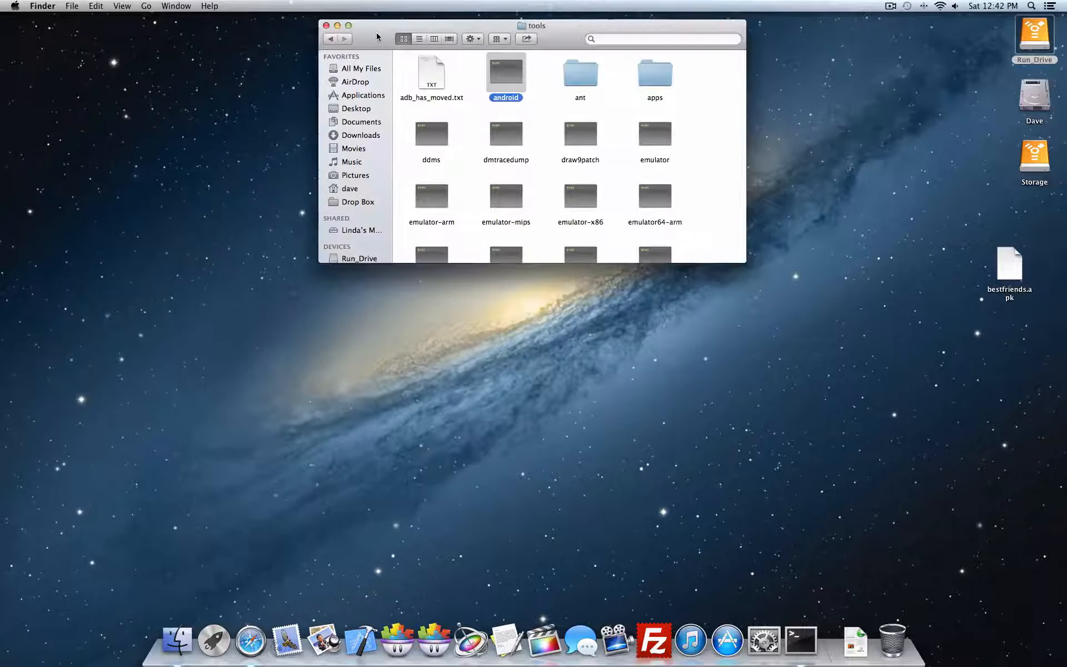
# - Look over the contents of the tools folder and go back to its parent sdk folder
pyautogui.scroll(-10, 611, 123)
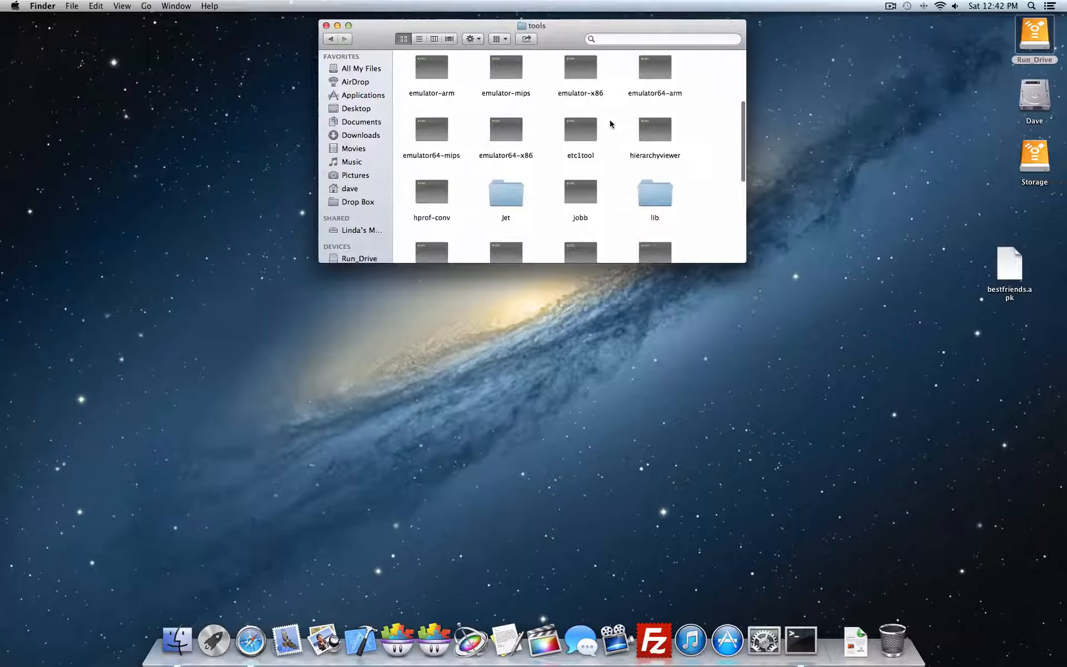
pyautogui.scroll(10, 611, 122)
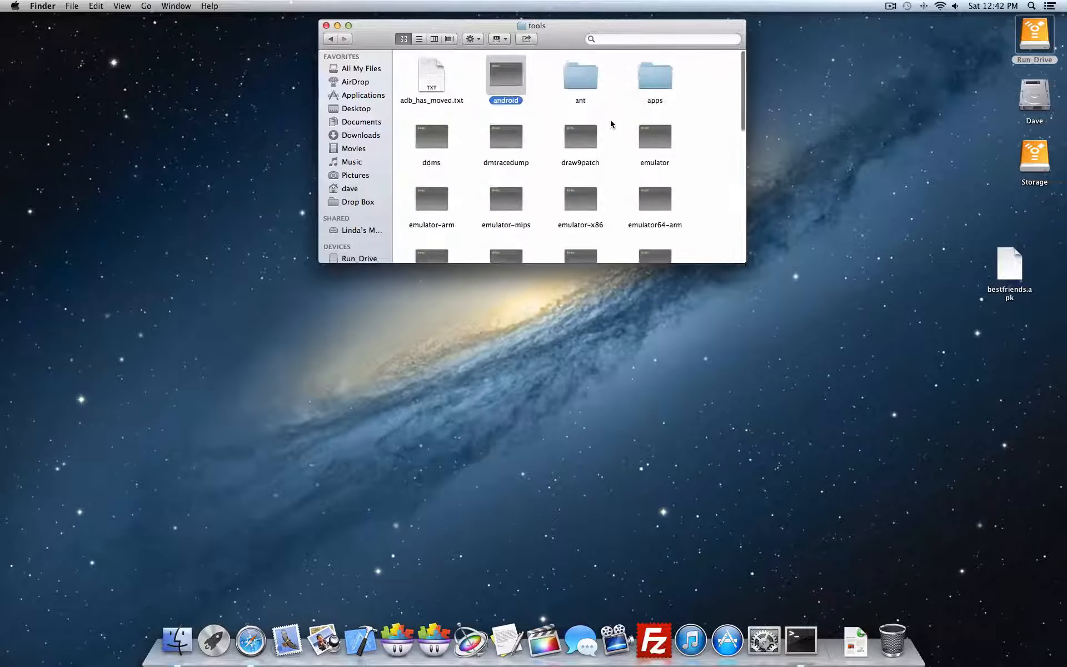
pyautogui.click(330, 39)
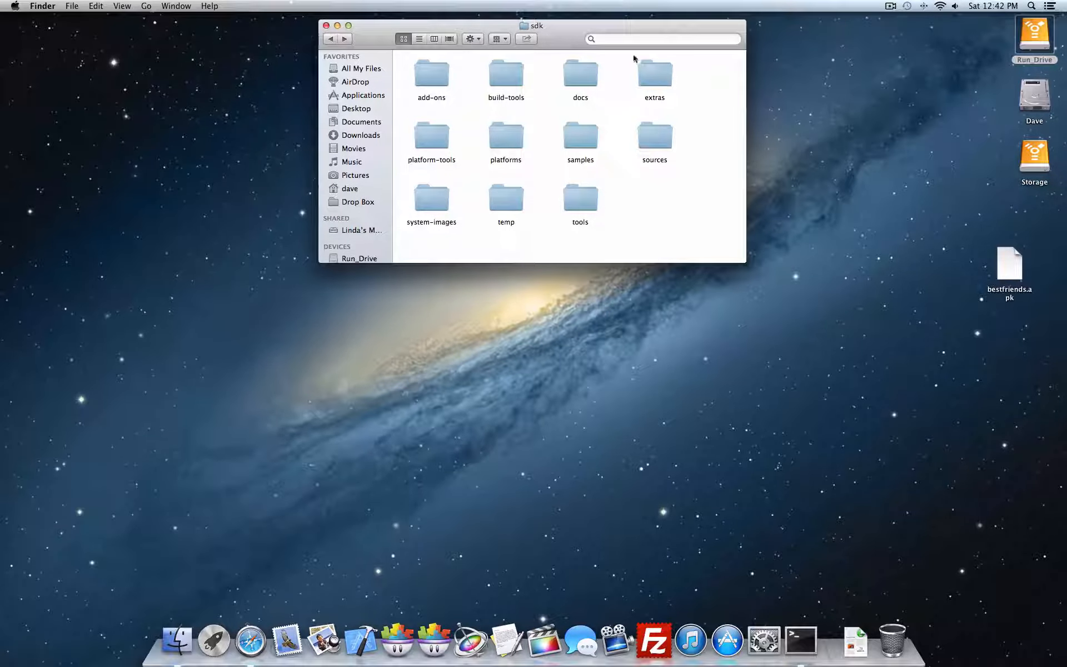
pyautogui.moveTo(589, 25); pyautogui.dragTo(590, 19)
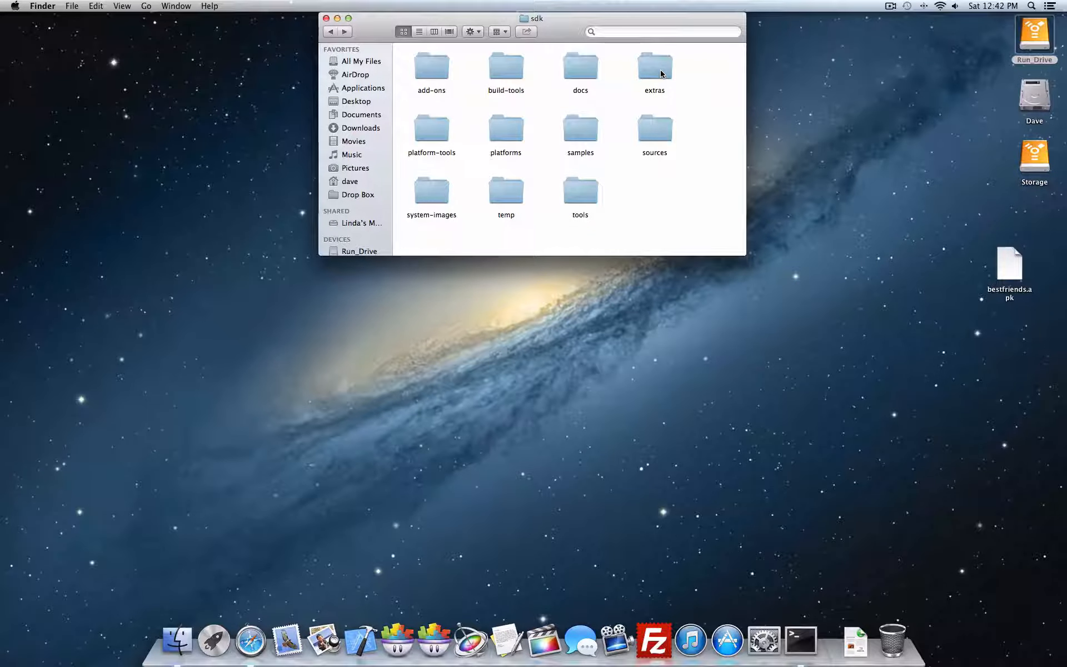
# - Go back to the home folder, check the contents of its Apps-SDK folder, and return to the home folder
pyautogui.click(330, 32)
pyautogui.scroll(2, 459, 109)
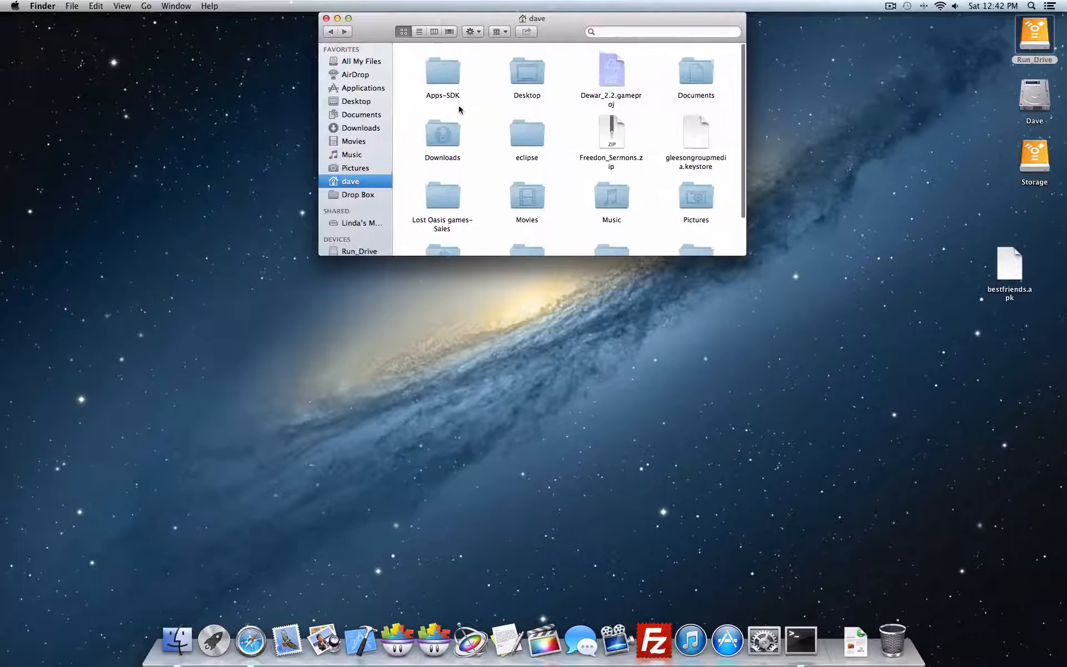
pyautogui.doubleClick(447, 77)
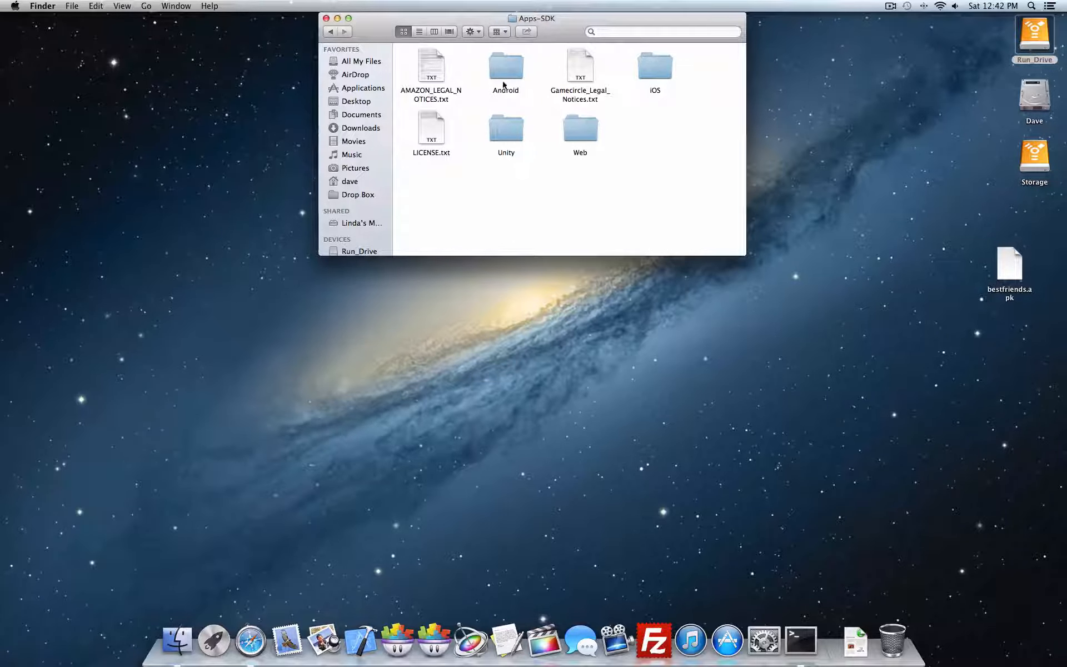
pyautogui.click(331, 31)
pyautogui.scroll(-3, 489, 156)
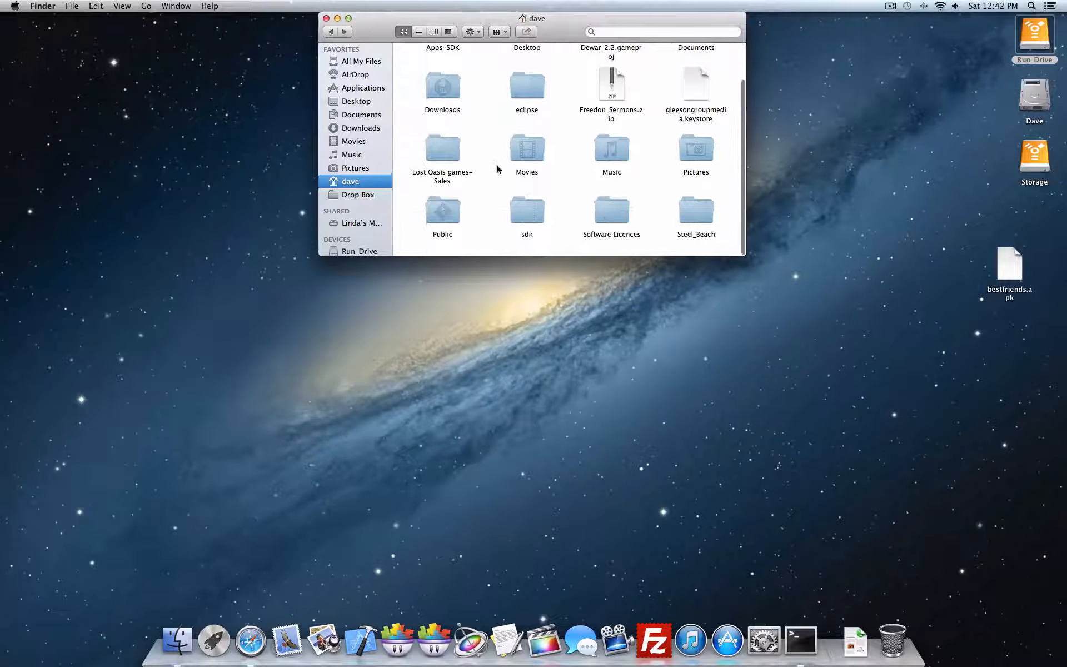
# - View the extras folder inside the home folder's sdk folder, and return to the home folder
pyautogui.doubleClick(528, 220)
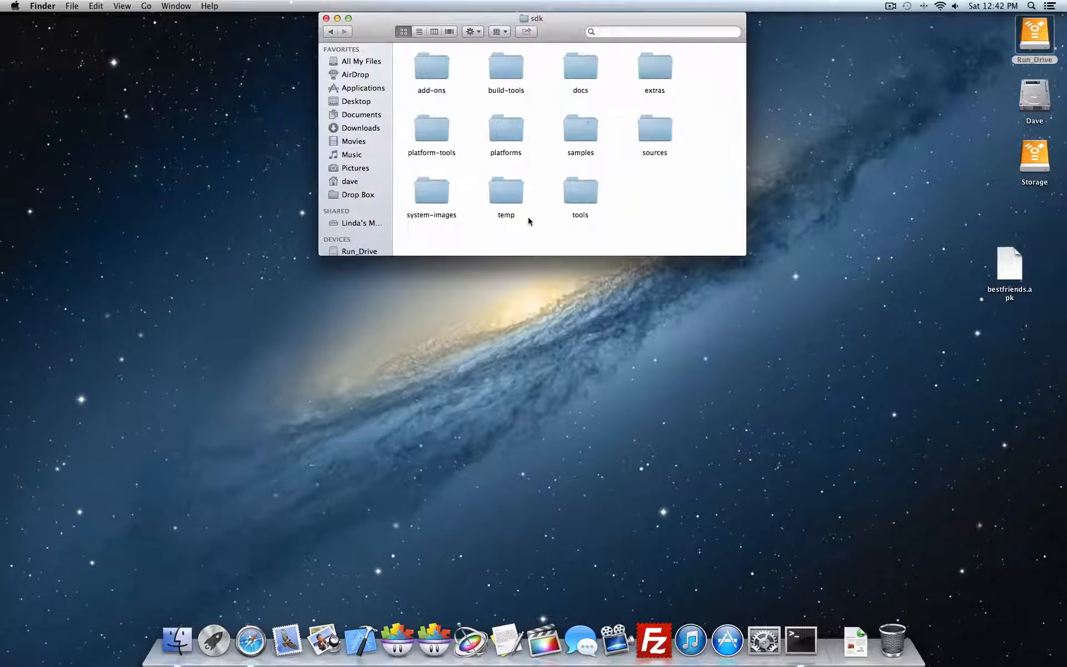
pyautogui.doubleClick(660, 78)
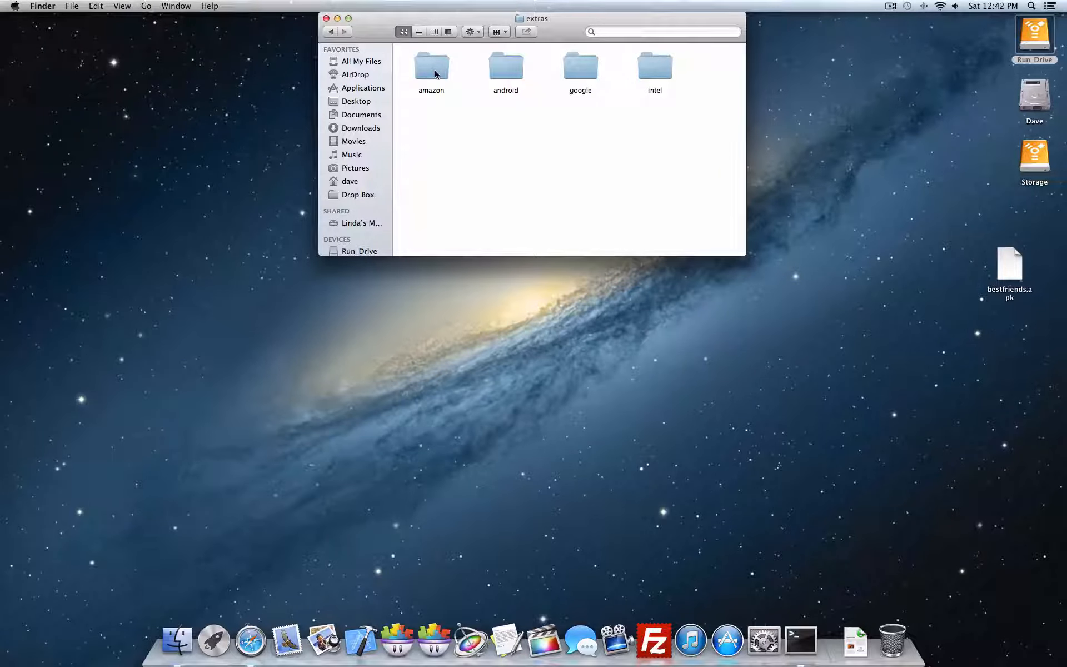
pyautogui.click(330, 31)
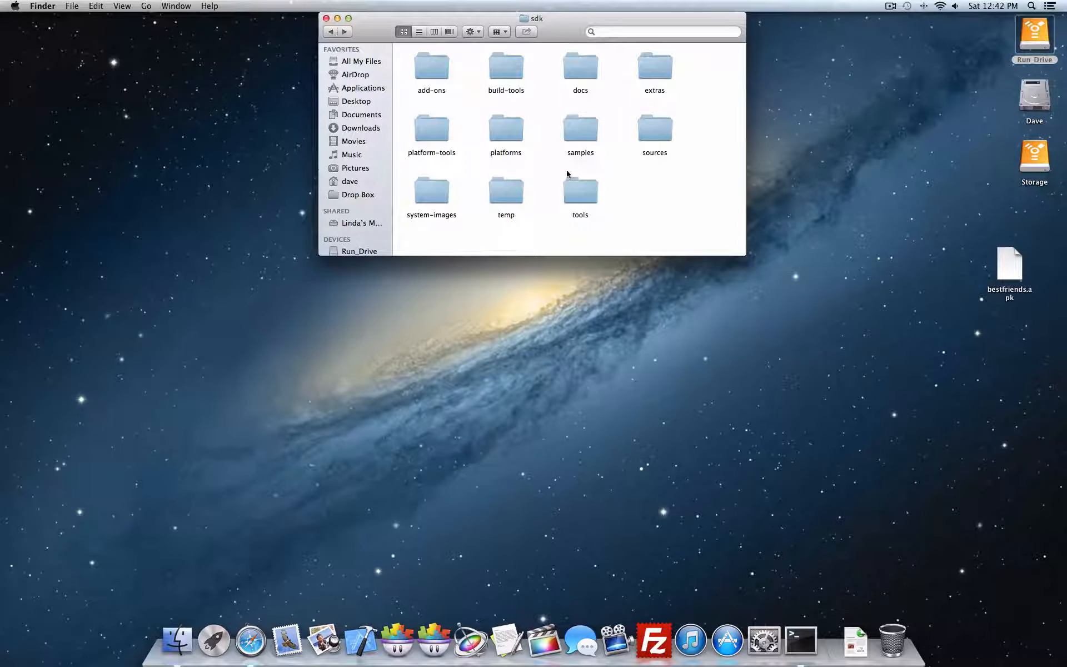
pyautogui.click(332, 32)
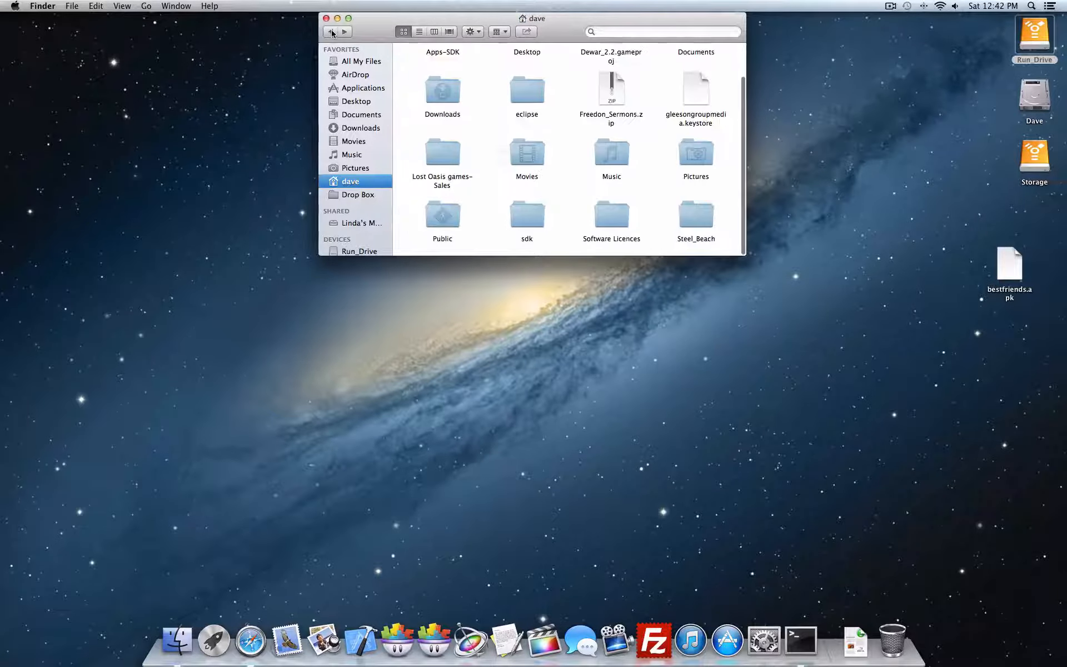
# - Go to sdk/extras/amazon/AVDLauncherMacOSX in the home folder and launch amazonavd
pyautogui.doubleClick(528, 215)
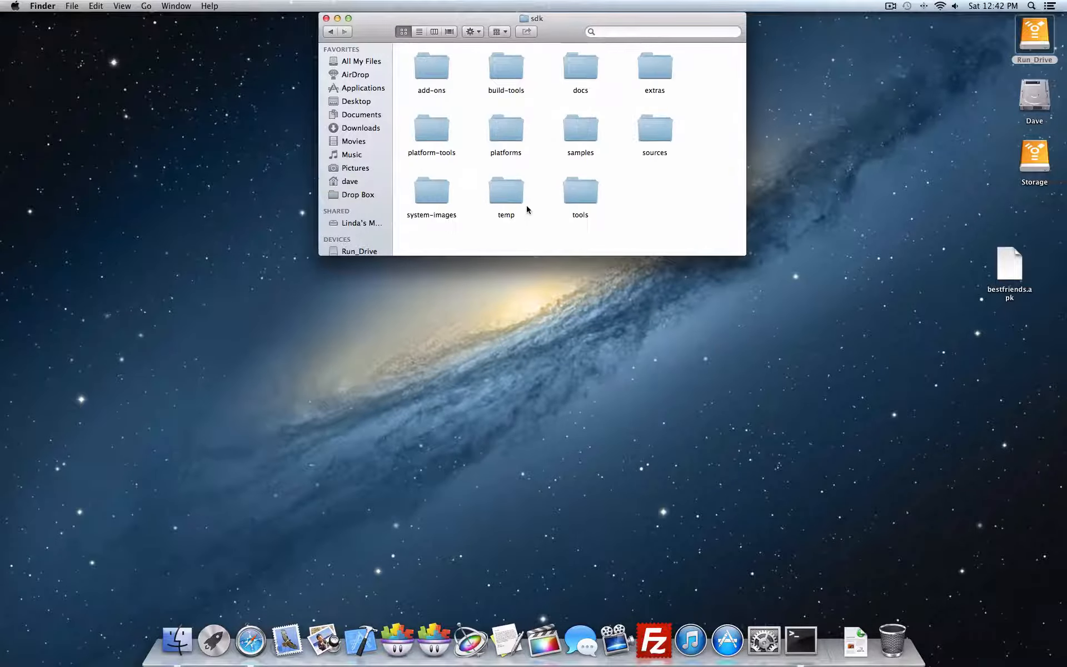
pyautogui.doubleClick(655, 77)
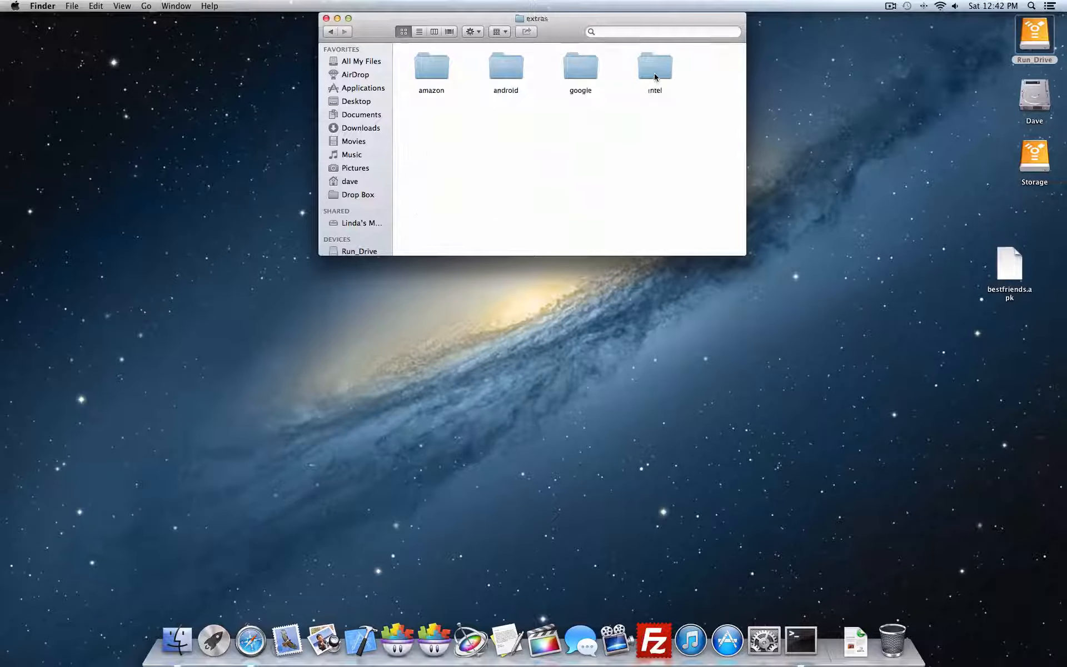
pyautogui.doubleClick(432, 67)
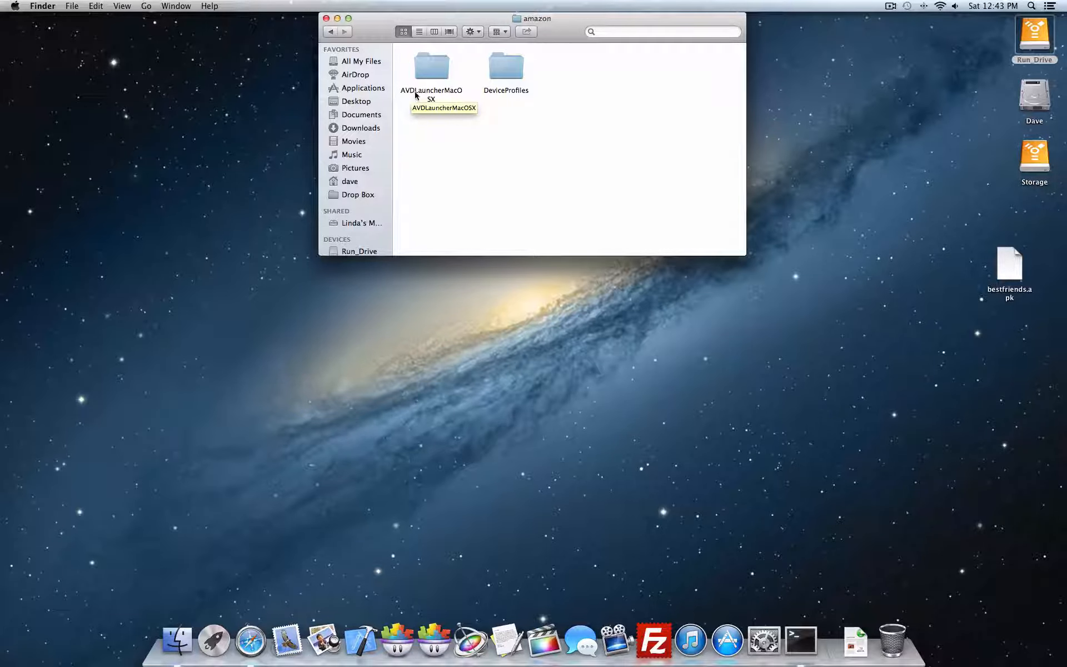
pyautogui.doubleClick(441, 74)
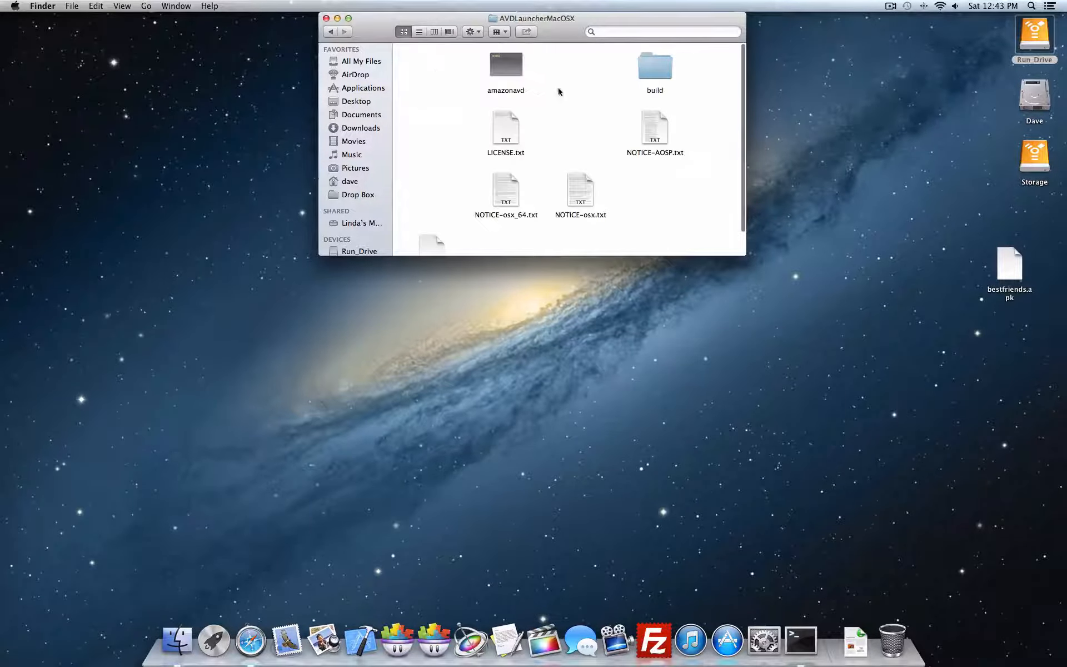
pyautogui.scroll(-4, 558, 89)
pyautogui.scroll(4, 559, 90)
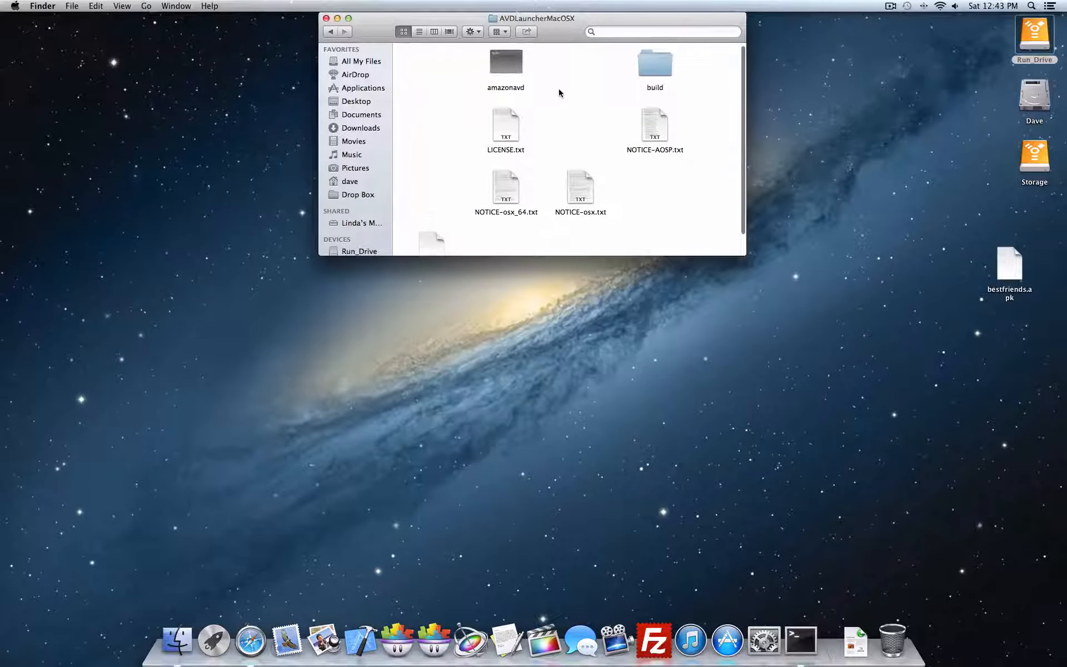
pyautogui.doubleClick(516, 66)
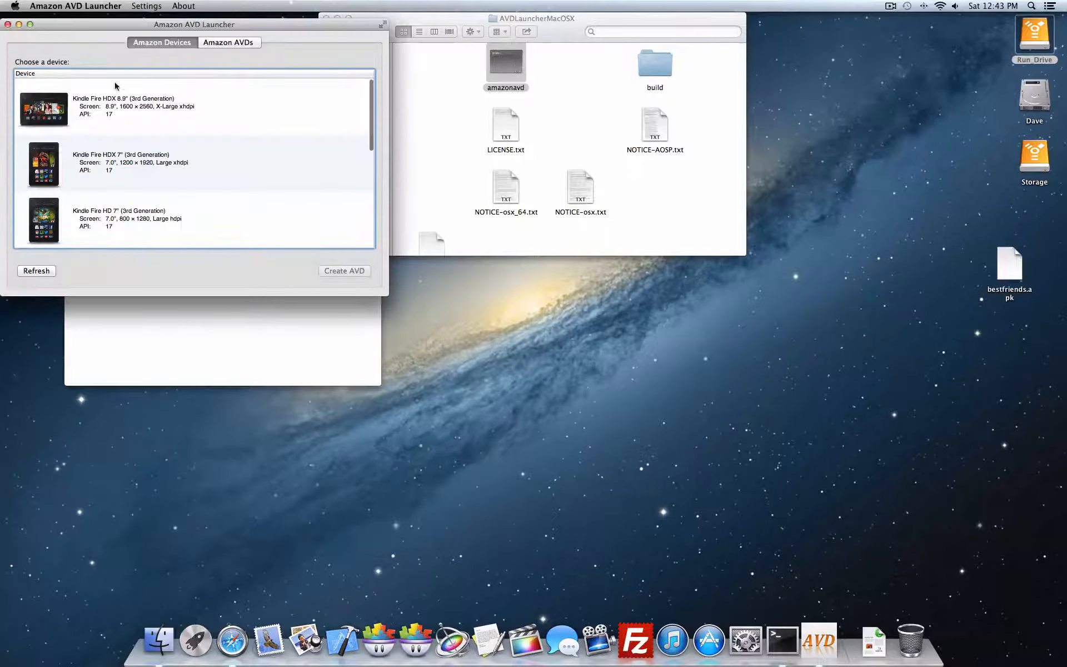
# - Review all Kindle Fire models available for emulation in the Amazon AVD Launcher, including their screen sizes and API levels
pyautogui.scroll(-5, 217, 139)
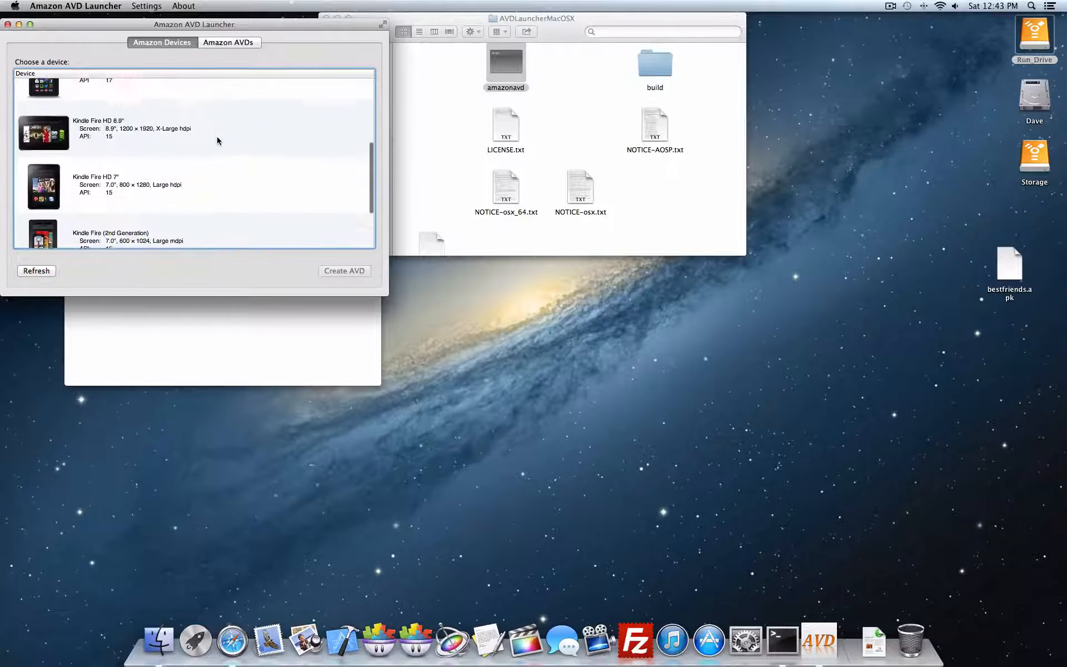
pyautogui.scroll(-3, 218, 140)
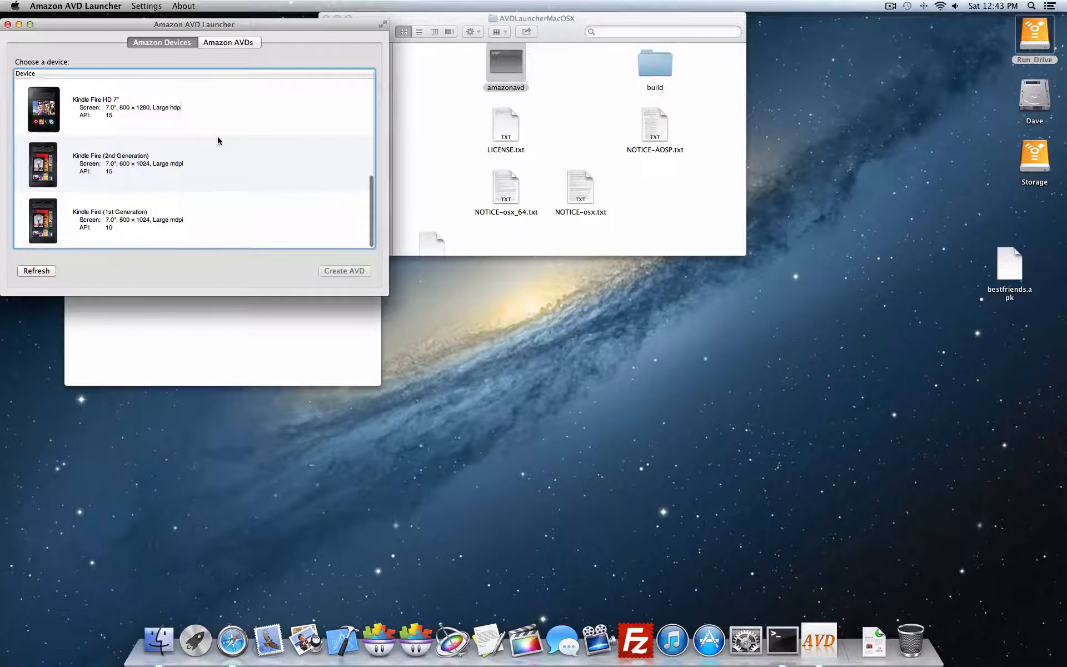
pyautogui.scroll(2, 218, 140)
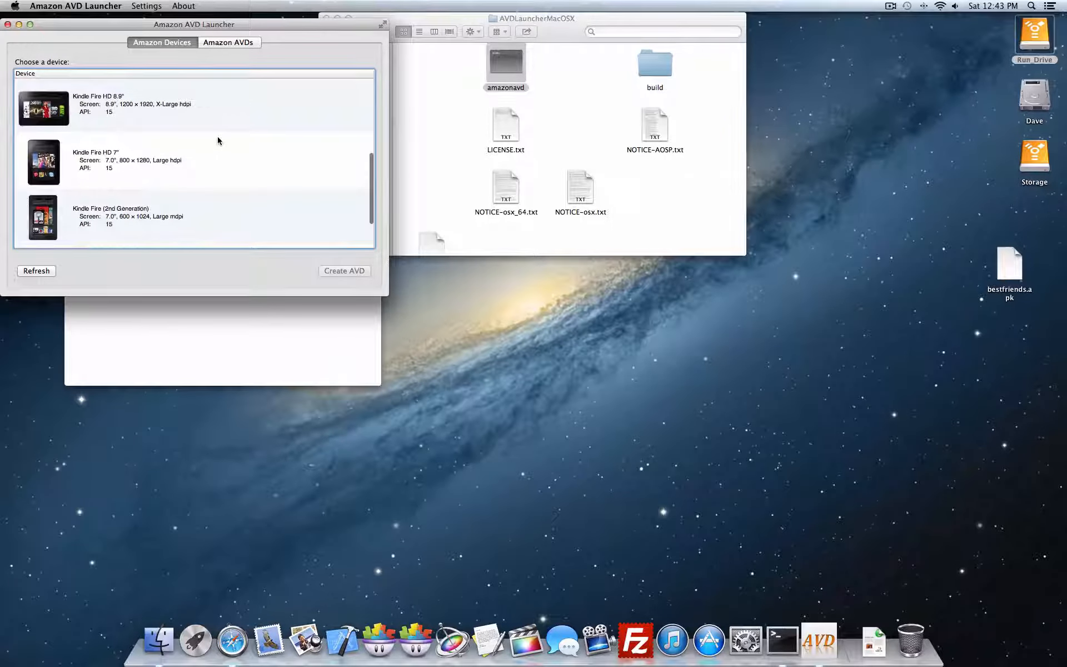
pyautogui.scroll(6, 218, 140)
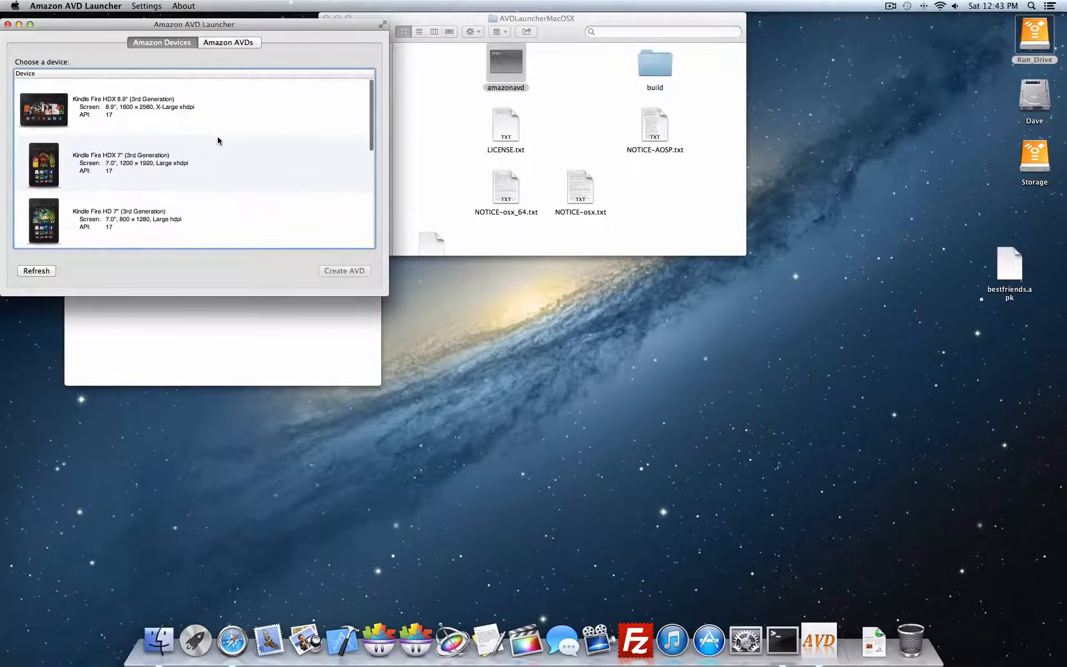
pyautogui.scroll(-5, 218, 141)
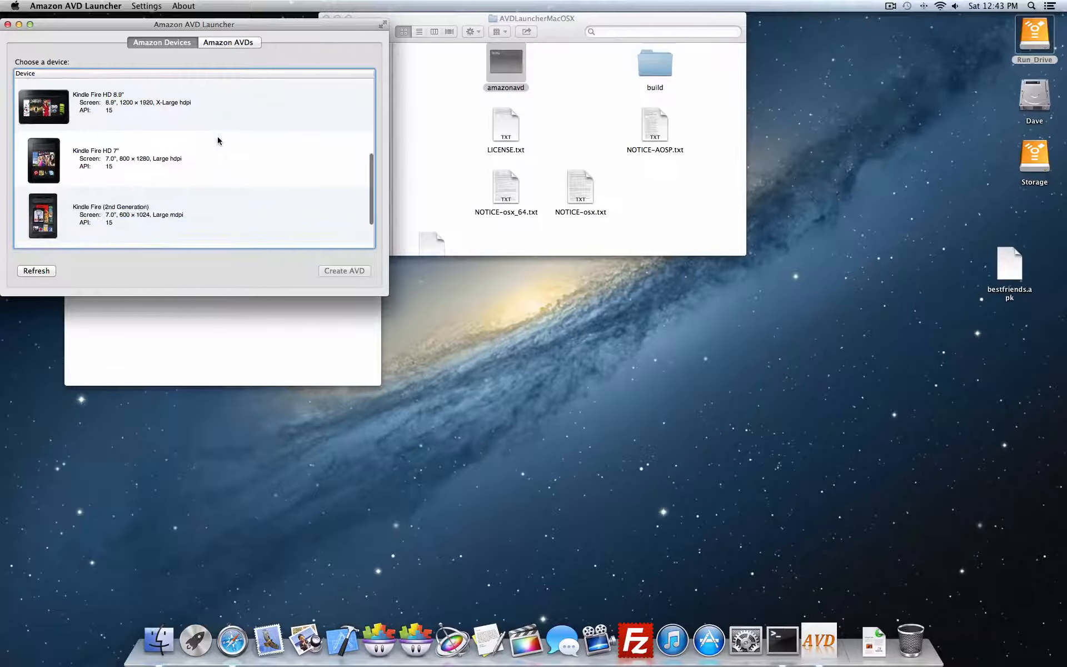
pyautogui.scroll(5, 218, 141)
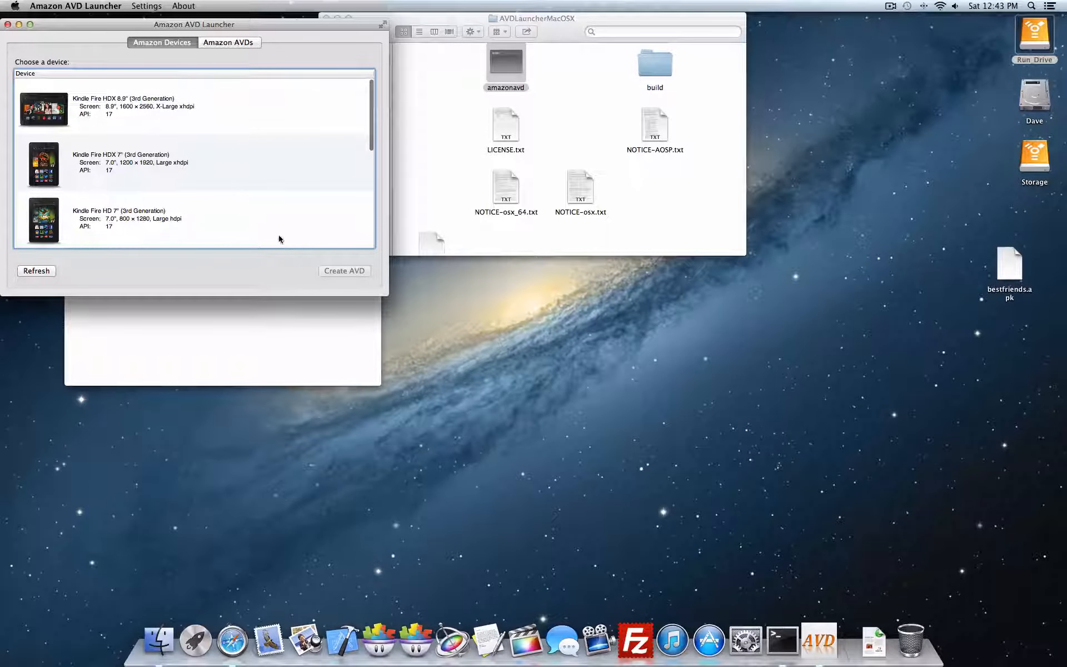
pyautogui.scroll(-6, 267, 207)
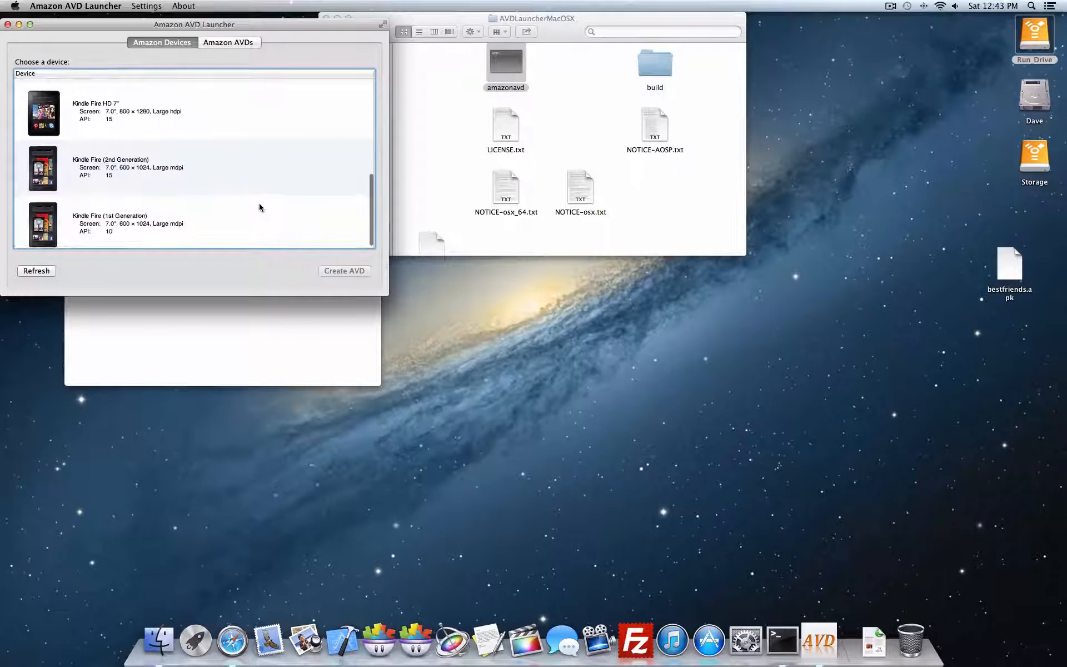
# - Start a new Amazon AVD for the Kindle Fire HD 7" and keep Kindle Fire HD 7" : API 15 as its device
pyautogui.scroll(1, 258, 207)
pyautogui.scroll(-1, 259, 207)
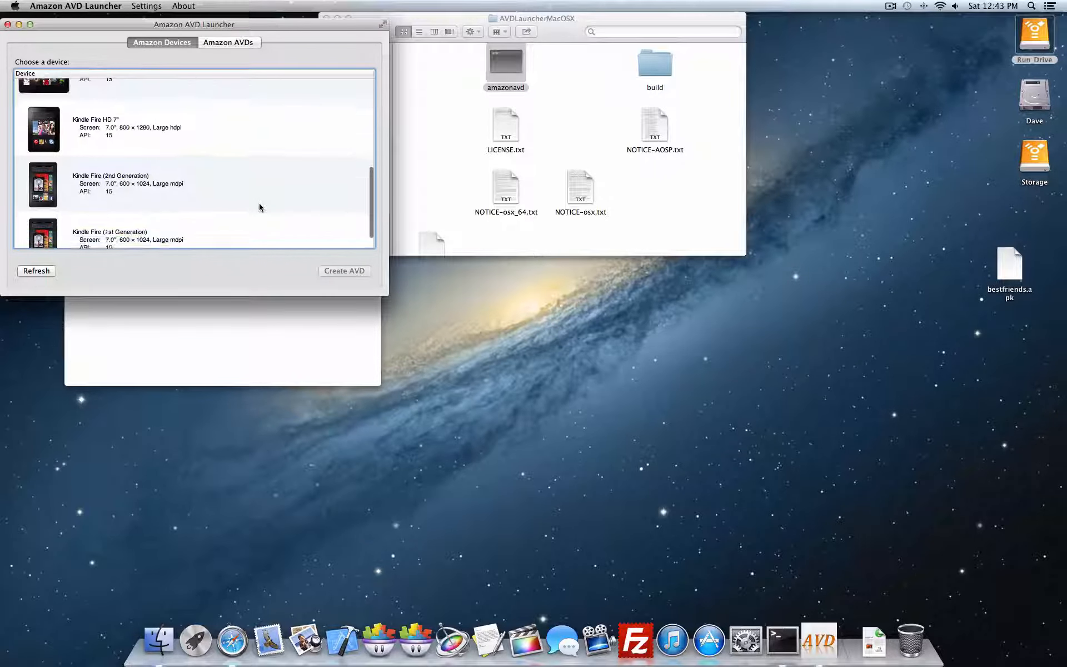
pyautogui.click(50, 160)
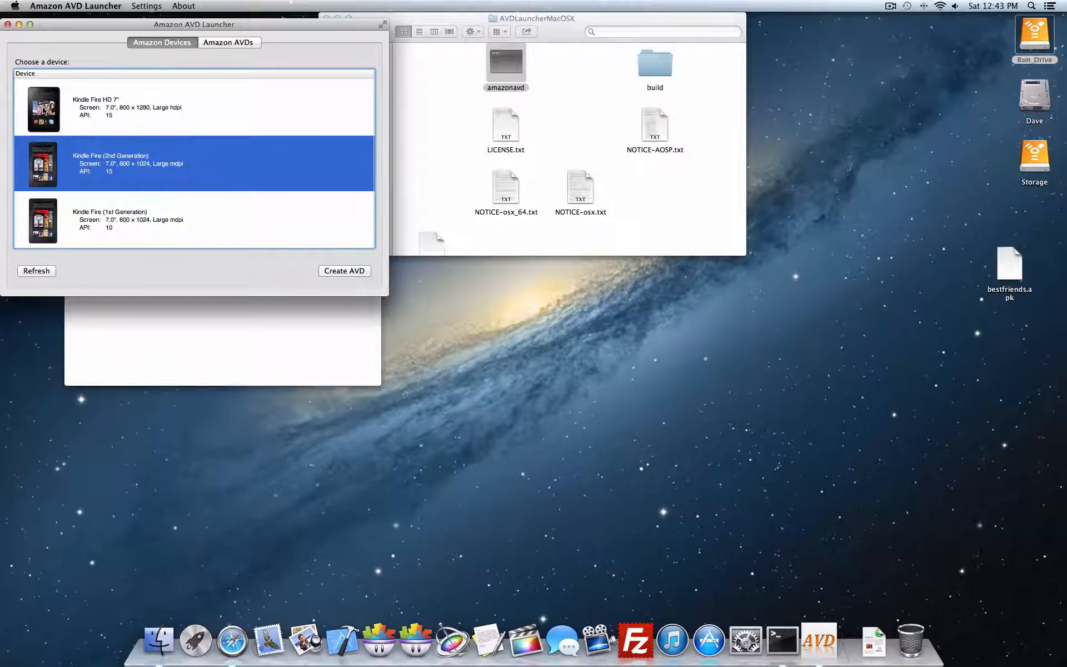
pyautogui.click(44, 112)
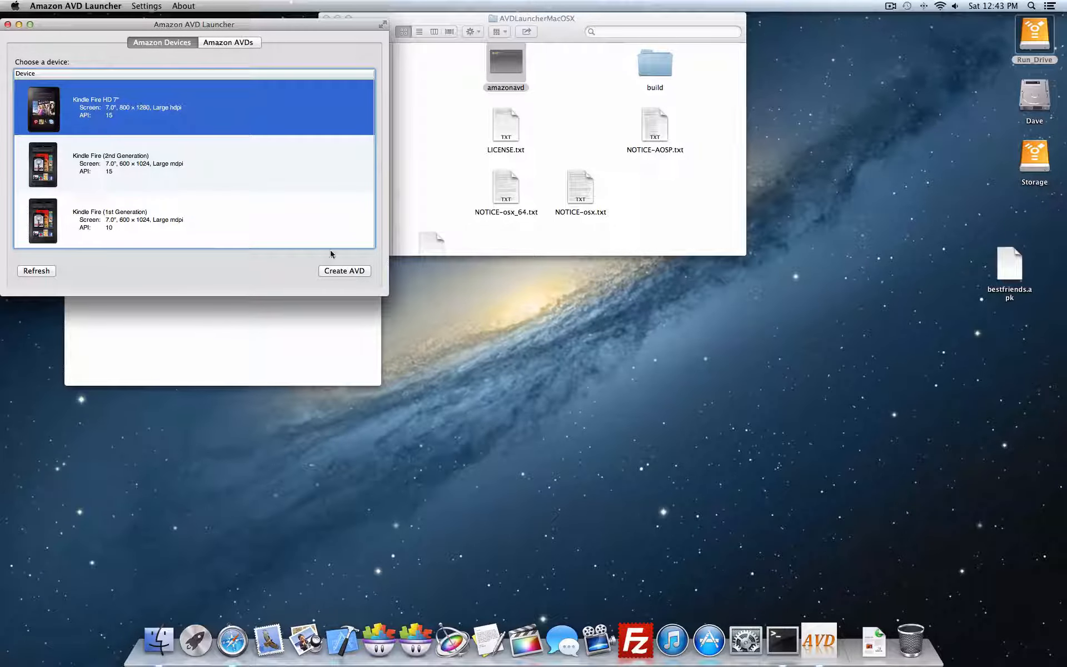
pyautogui.click(353, 271)
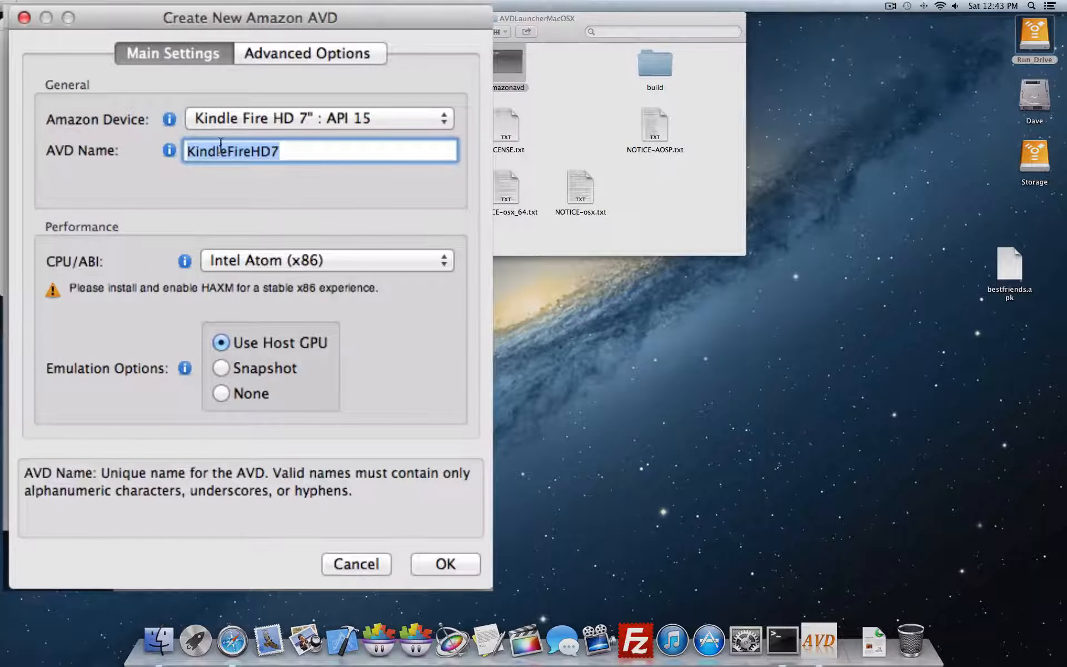
pyautogui.click(422, 119)
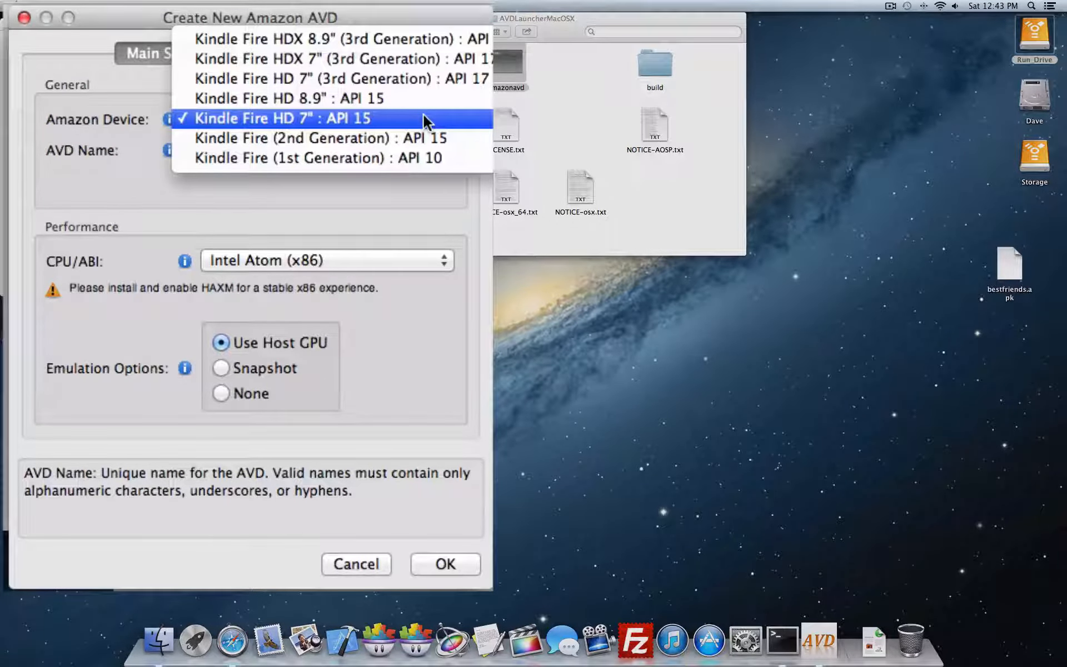
pyautogui.click(423, 118)
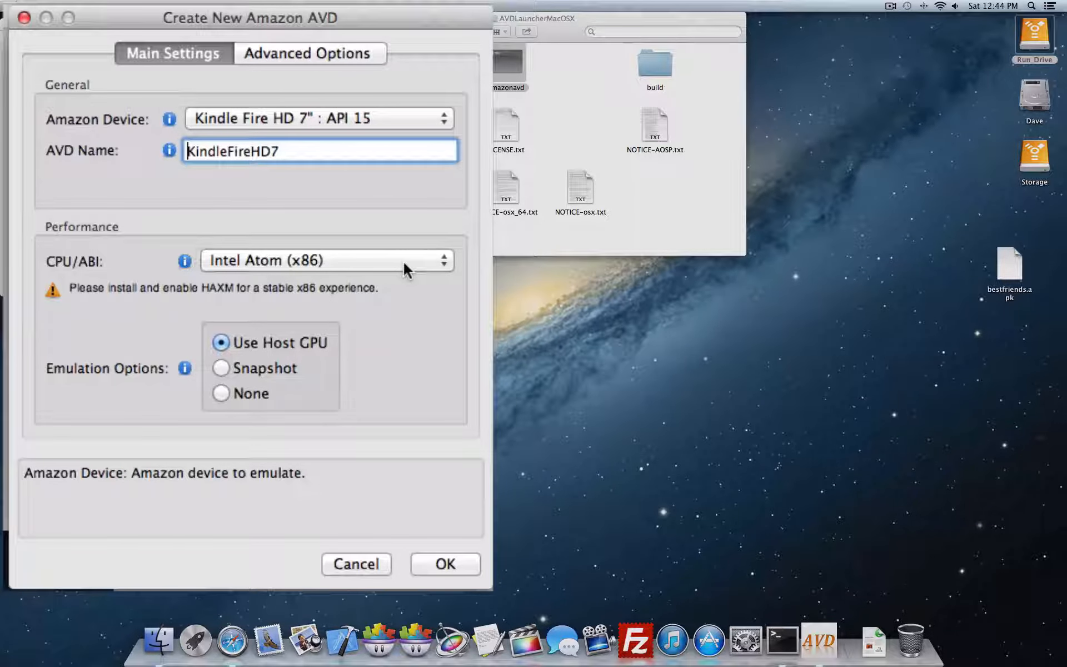
# - Set the new AVD's CPU/ABI to ARM (armeabi-v7a) and view the description of its emulation options
pyautogui.click(421, 260)
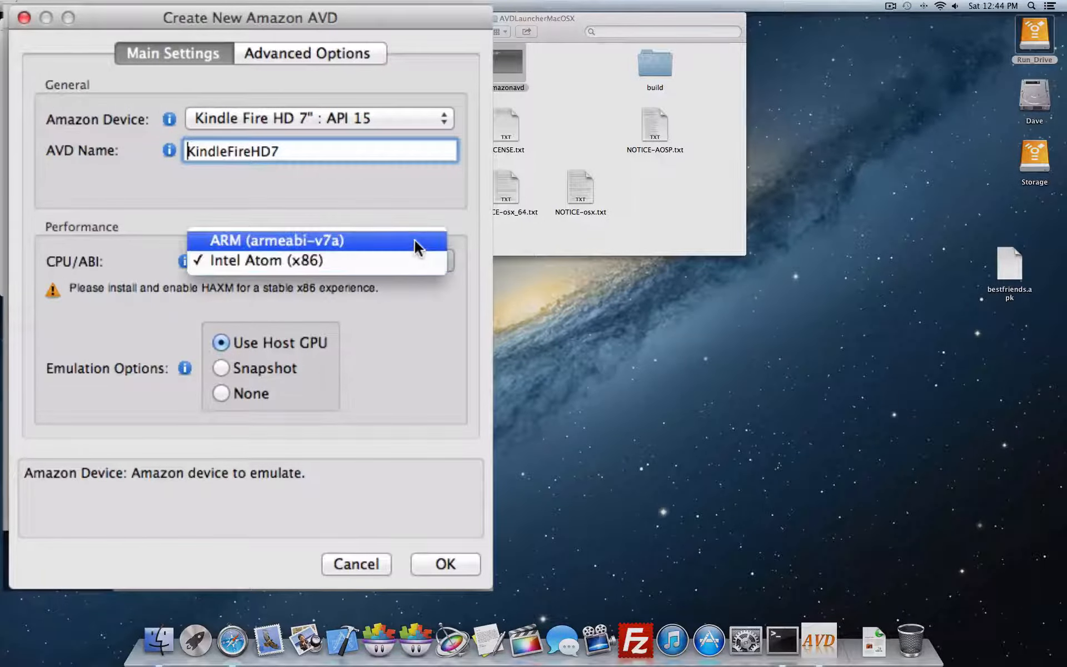
pyautogui.click(410, 239)
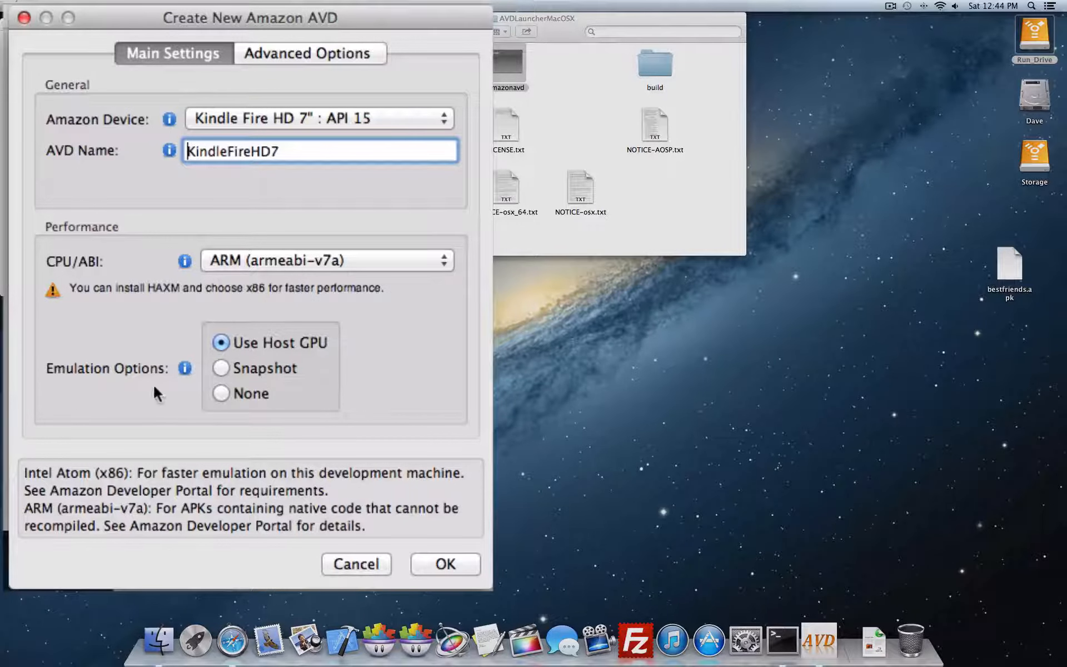
pyautogui.click(185, 369)
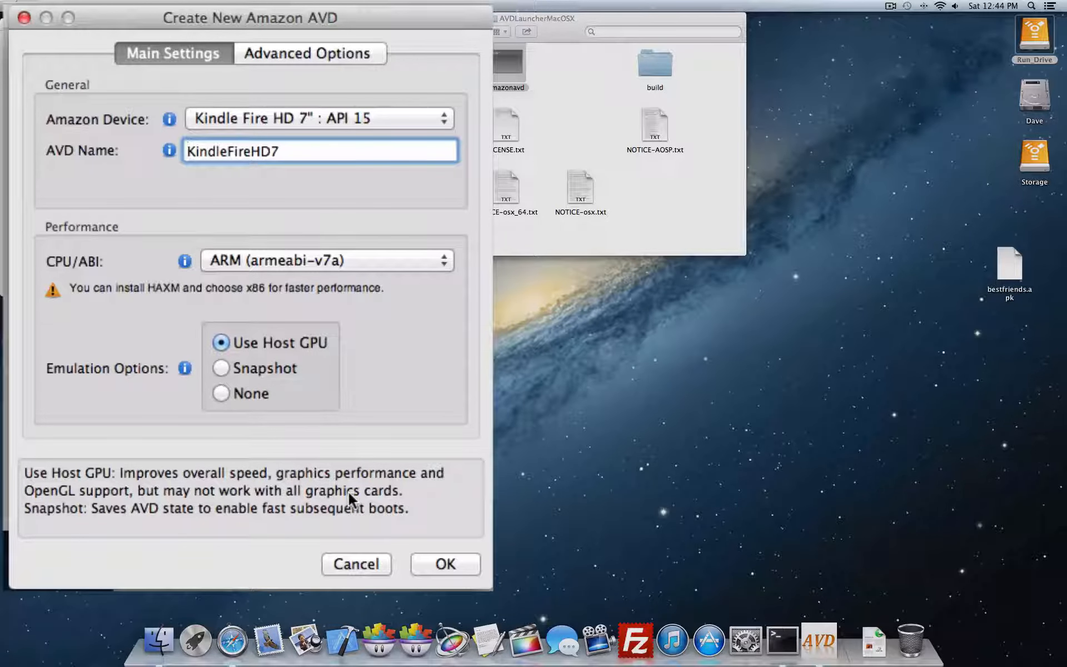
# - In the advanced options, choose Device skin and no front camera, keeping the on-screen keyboard and MiB as the SD card unit
pyautogui.click(345, 53)
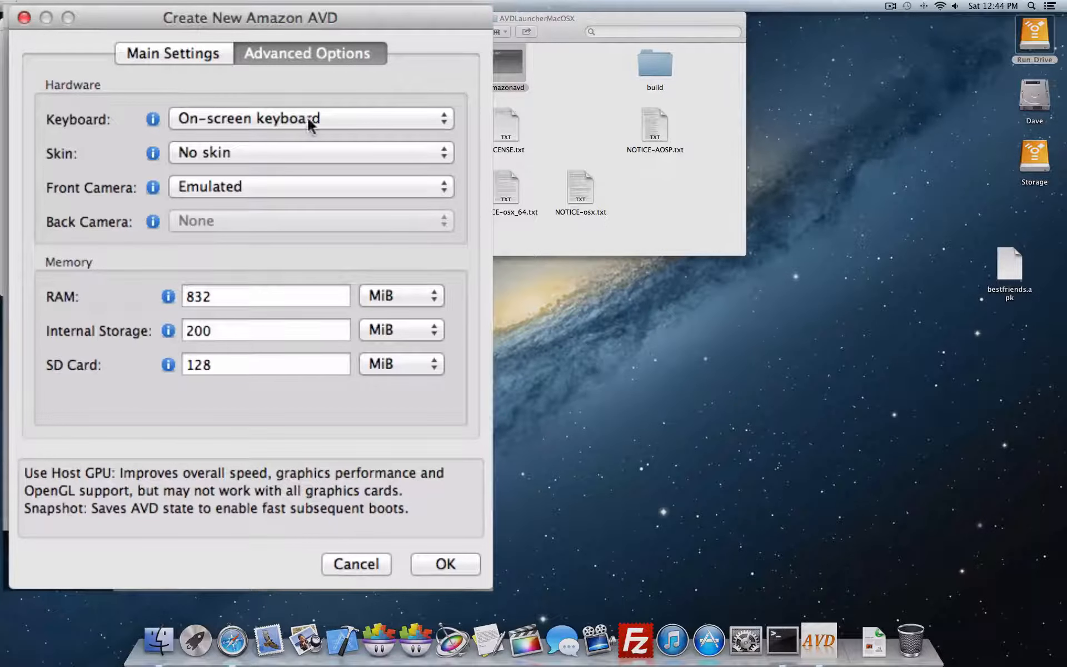
pyautogui.click(375, 128)
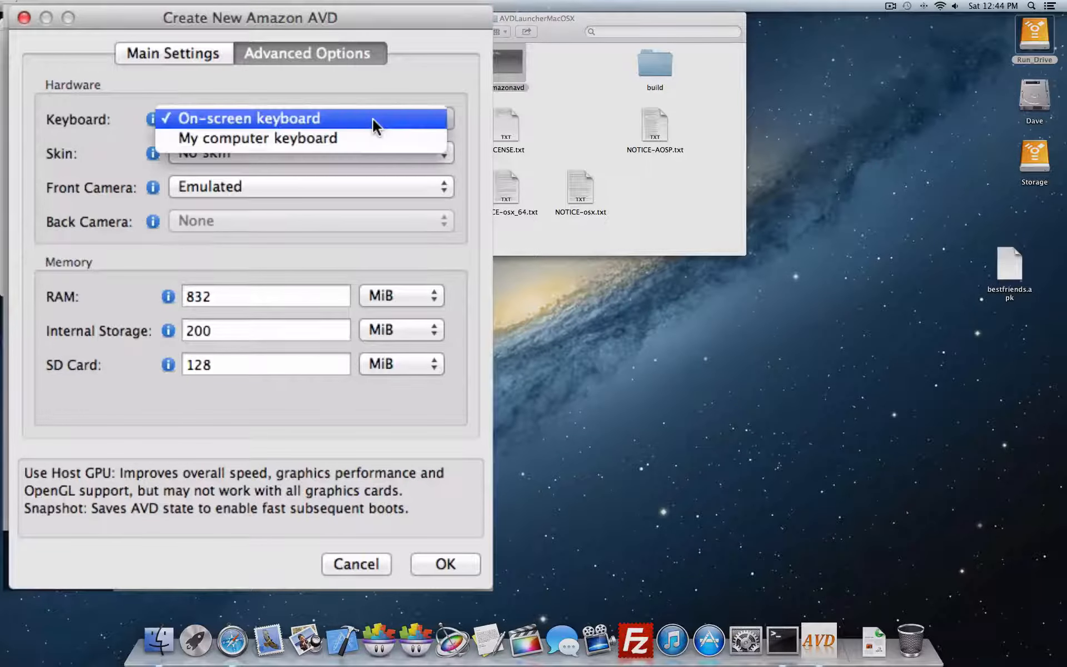
pyautogui.click(372, 123)
pyautogui.click(367, 155)
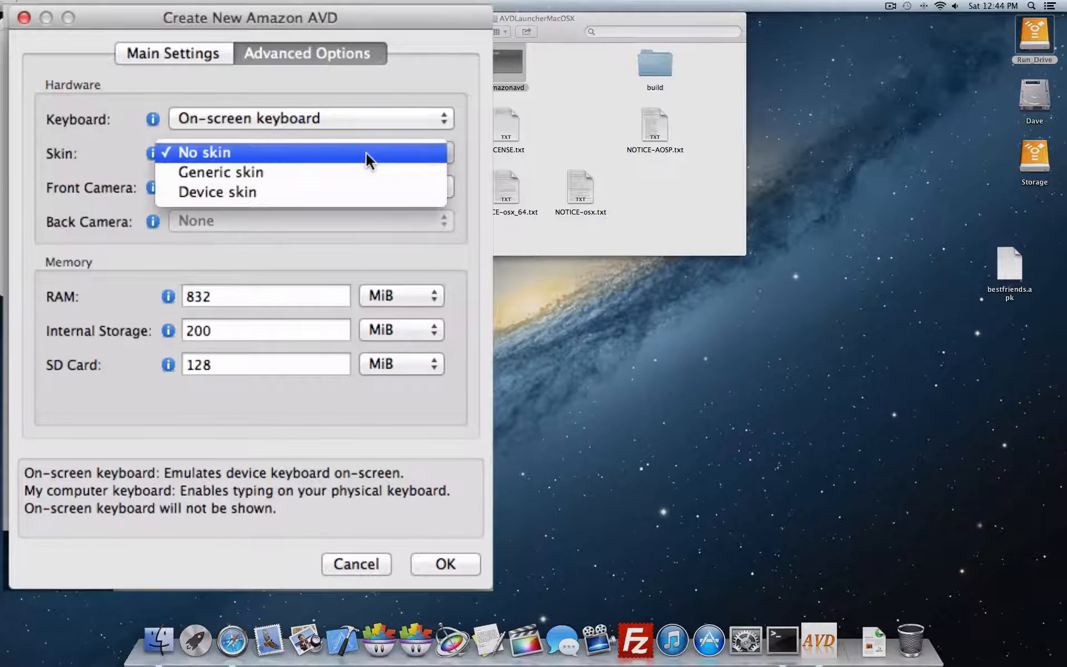
pyautogui.click(362, 191)
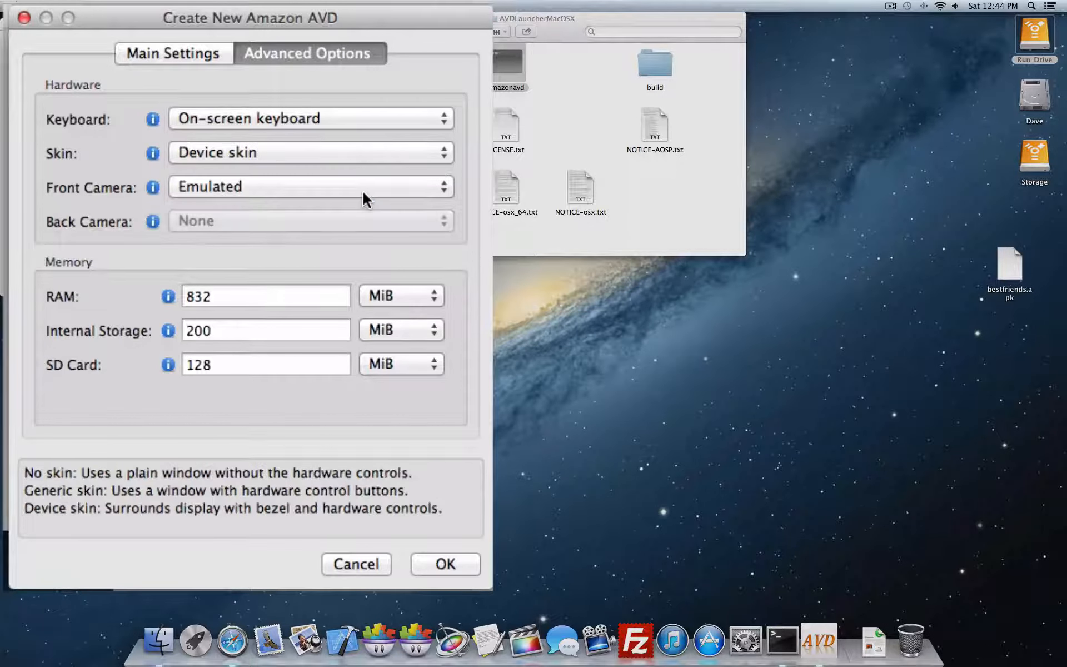
pyautogui.click(344, 187)
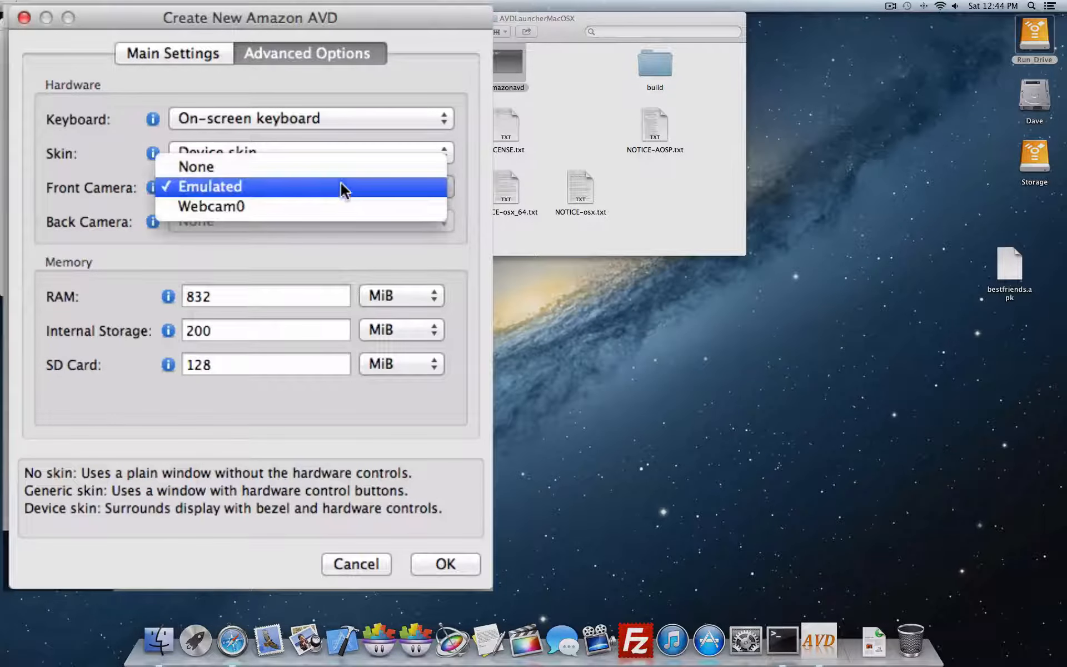
pyautogui.click(335, 175)
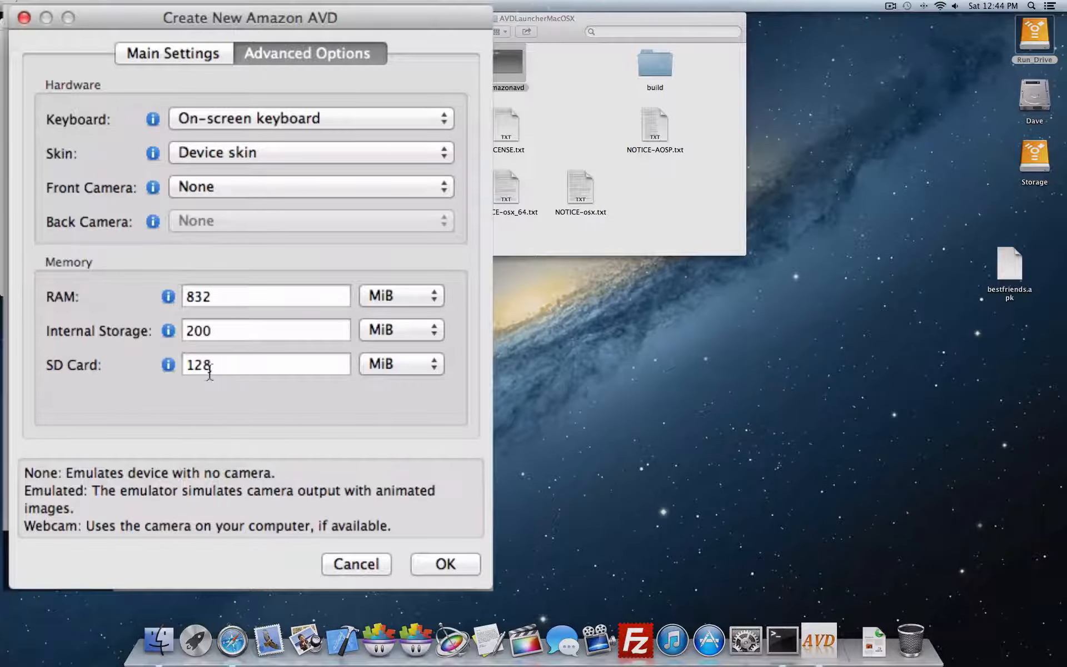
pyautogui.click(399, 364)
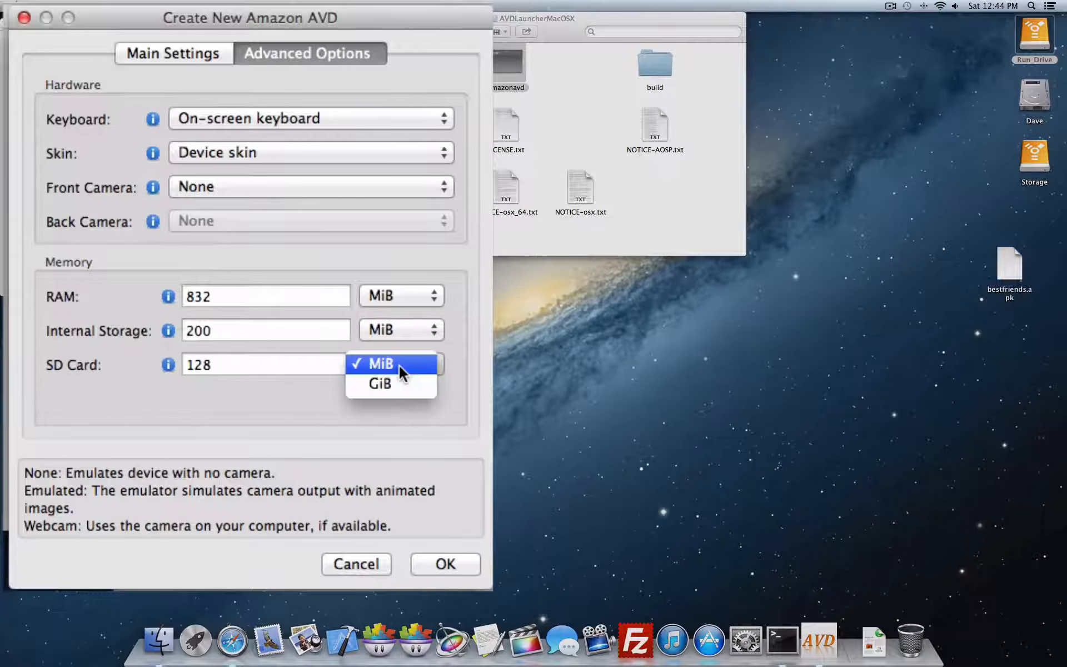
pyautogui.click(399, 364)
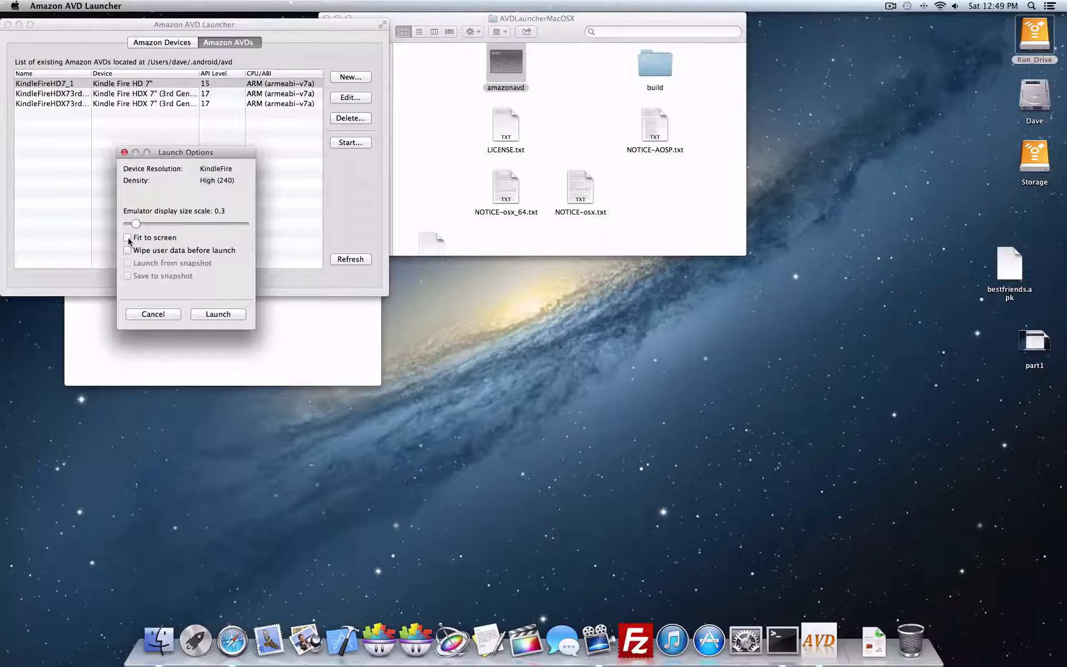
# - Increase the emulator display size scale slightly and launch the KindleFireHD7_1 AVD
pyautogui.moveTo(137, 223); pyautogui.dragTo(166, 227)
pyautogui.moveTo(151, 225); pyautogui.dragTo(148, 223)
pyautogui.click(229, 313)
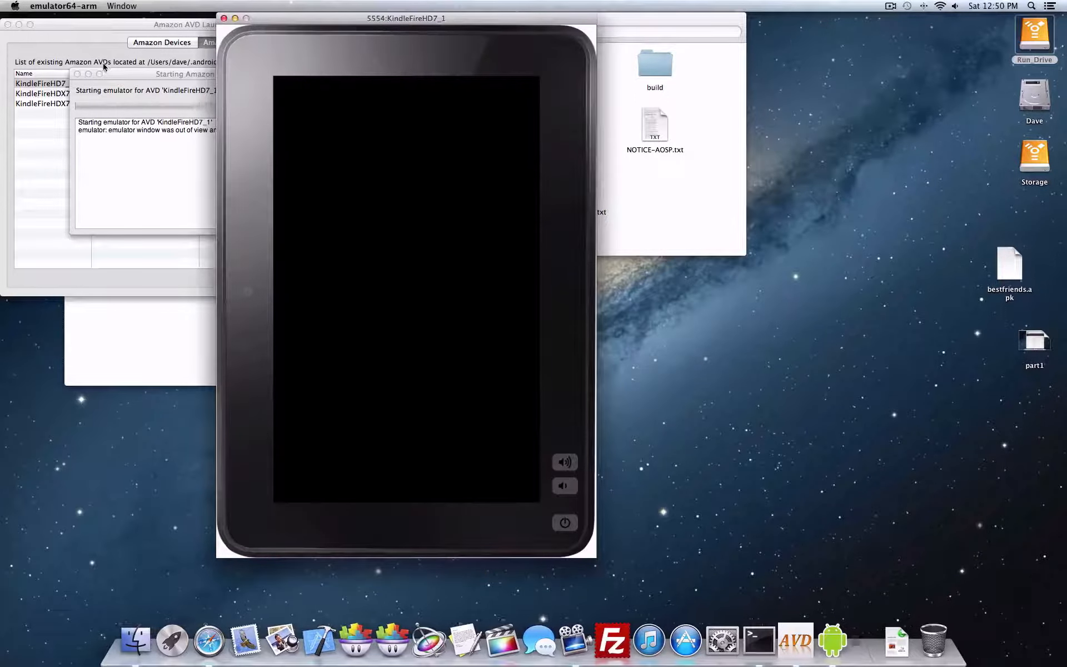
# - Move the emulator window clear of the launcher, and close the Starting Amazon AVD progress window and the Amazon AVD Launcher
pyautogui.moveTo(323, 21); pyautogui.dragTo(445, 36)
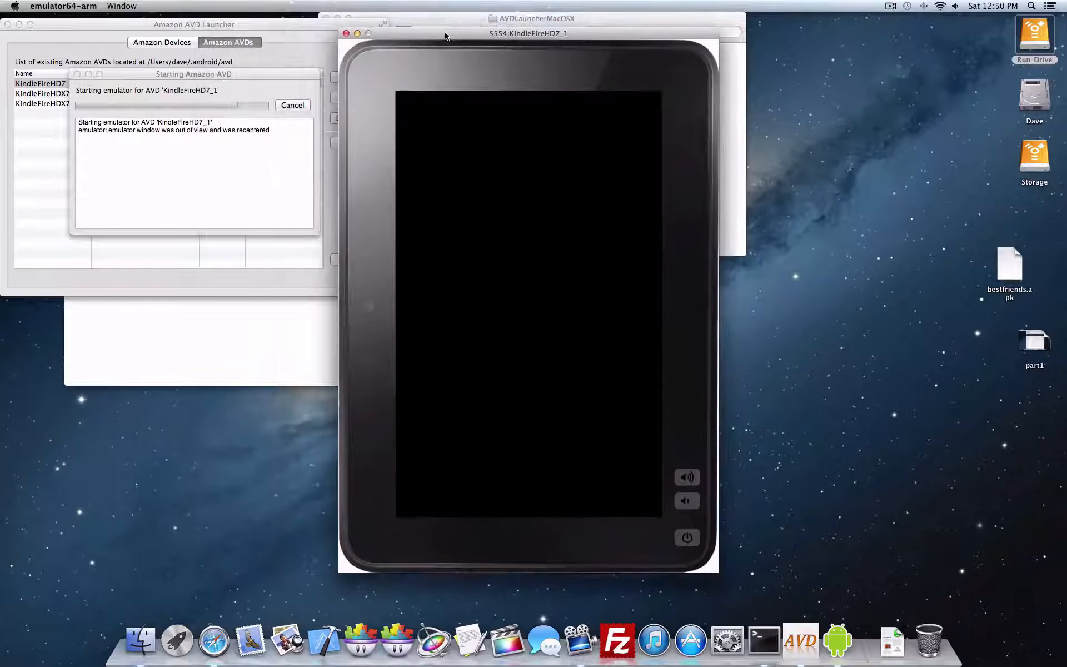
pyautogui.click(77, 74)
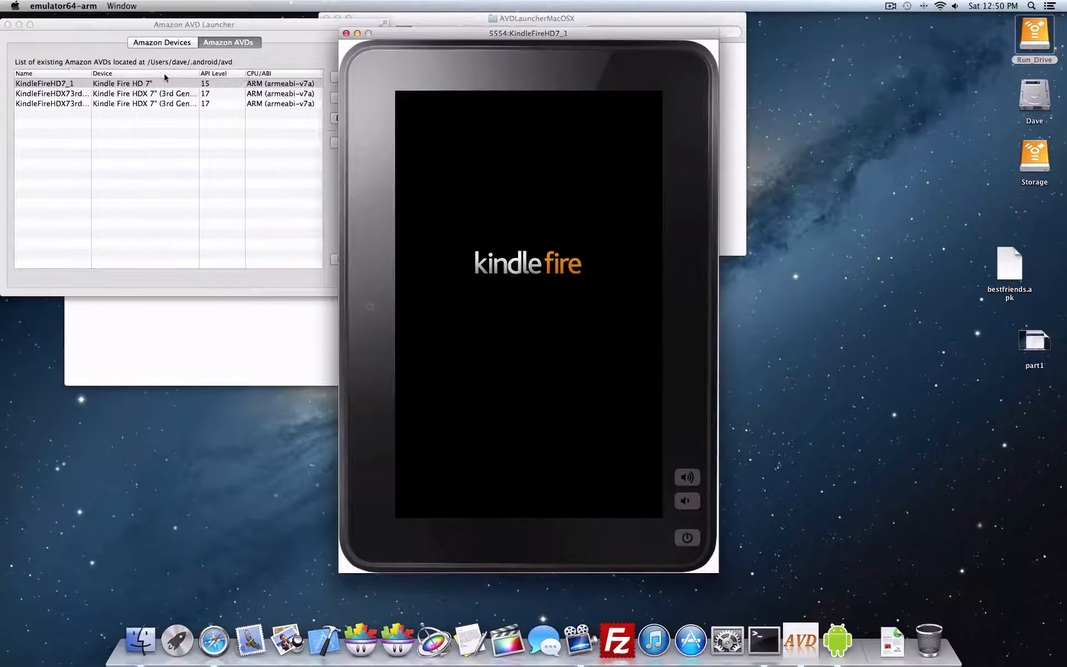
pyautogui.click(83, 32)
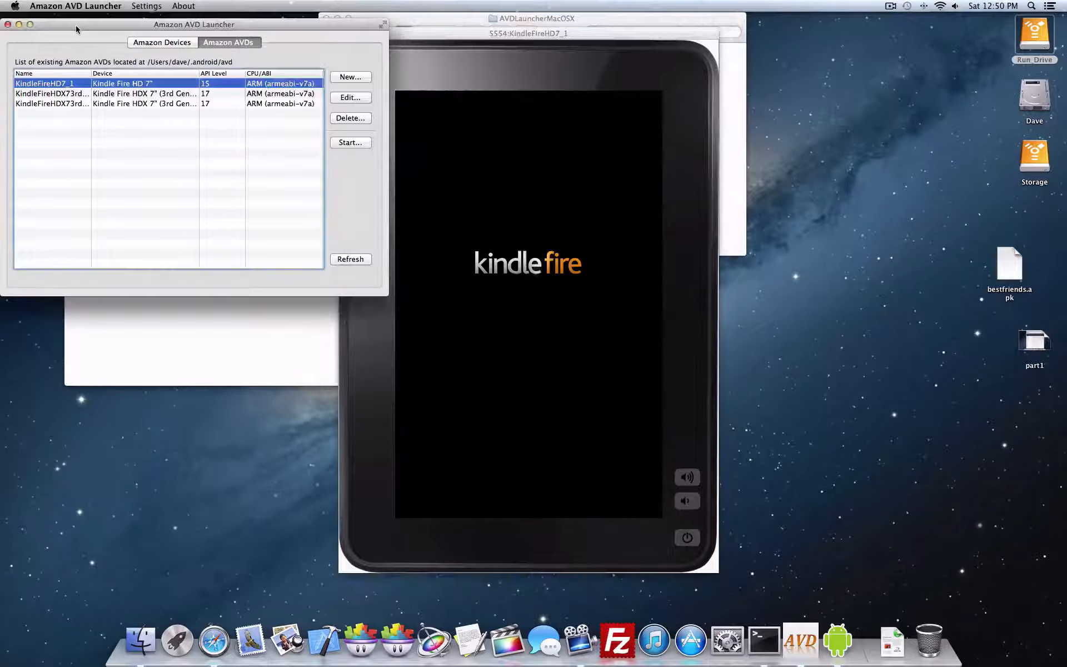
pyautogui.click(8, 25)
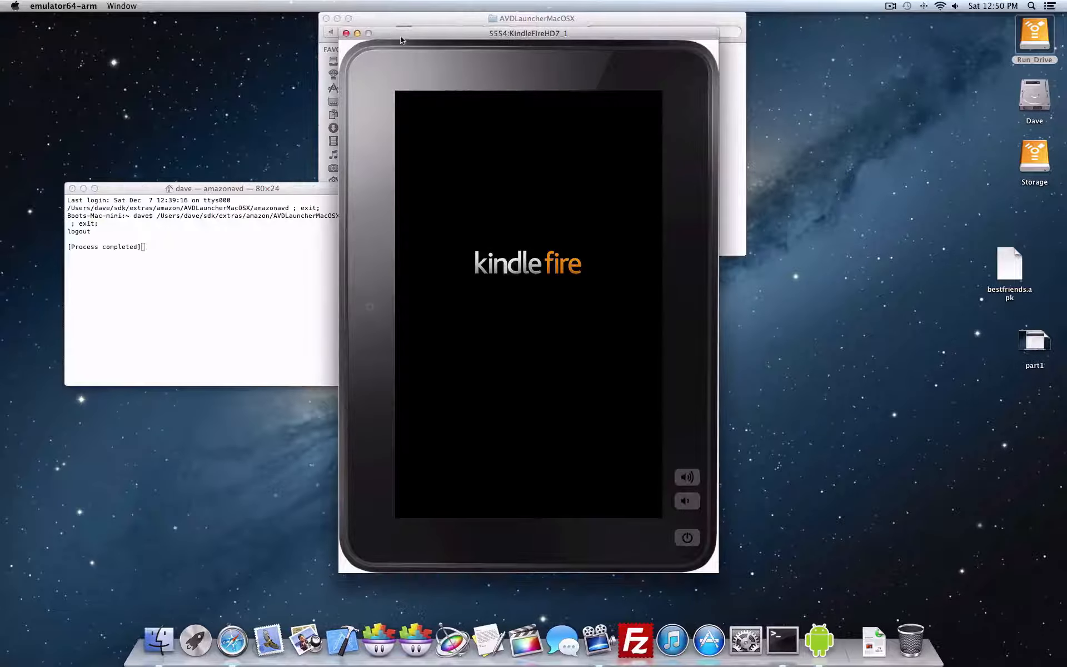
# - Rearrange the desktop so the Finder window, showing the amazon folder, sits beside the emulator window, with the emulator in front
pyautogui.click(390, 23)
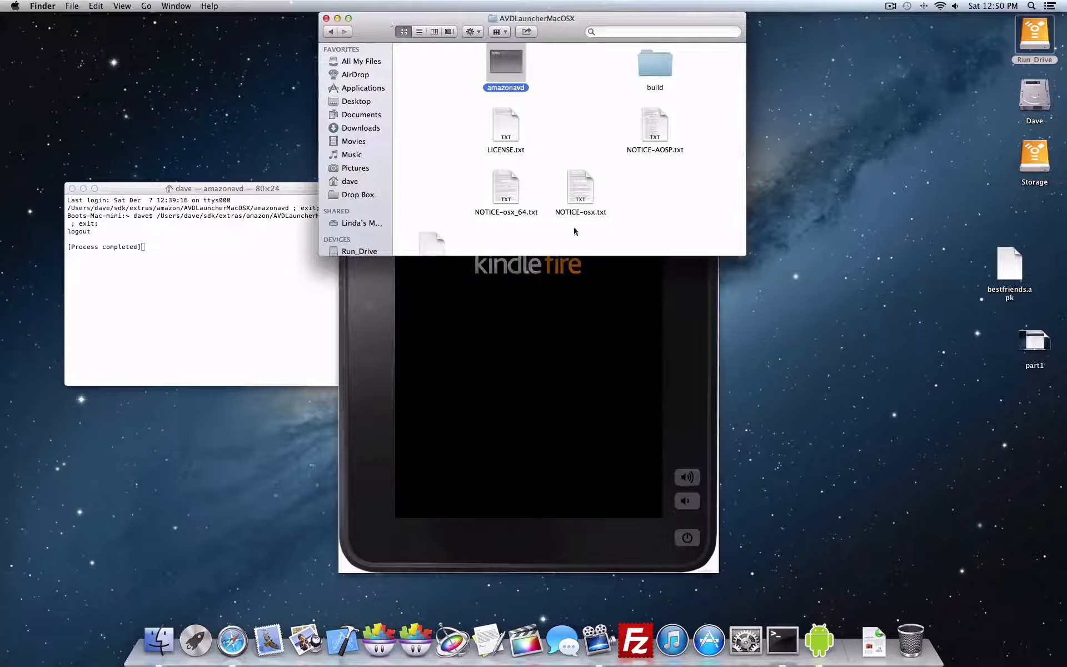
pyautogui.click(581, 351)
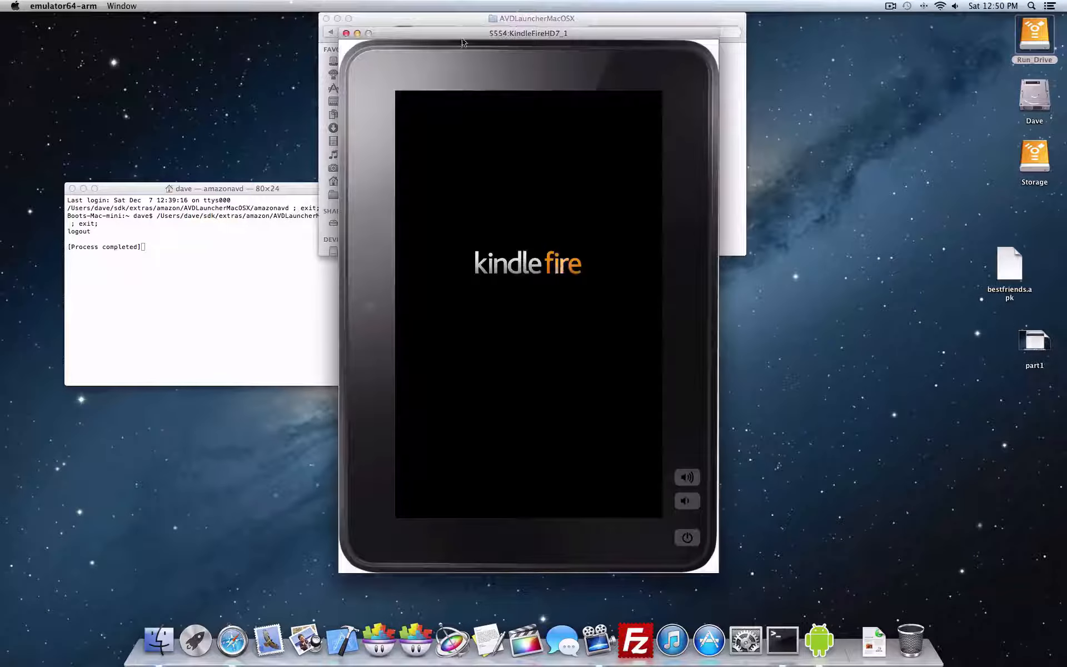
pyautogui.moveTo(462, 42); pyautogui.dragTo(518, 28)
pyautogui.click(372, 29)
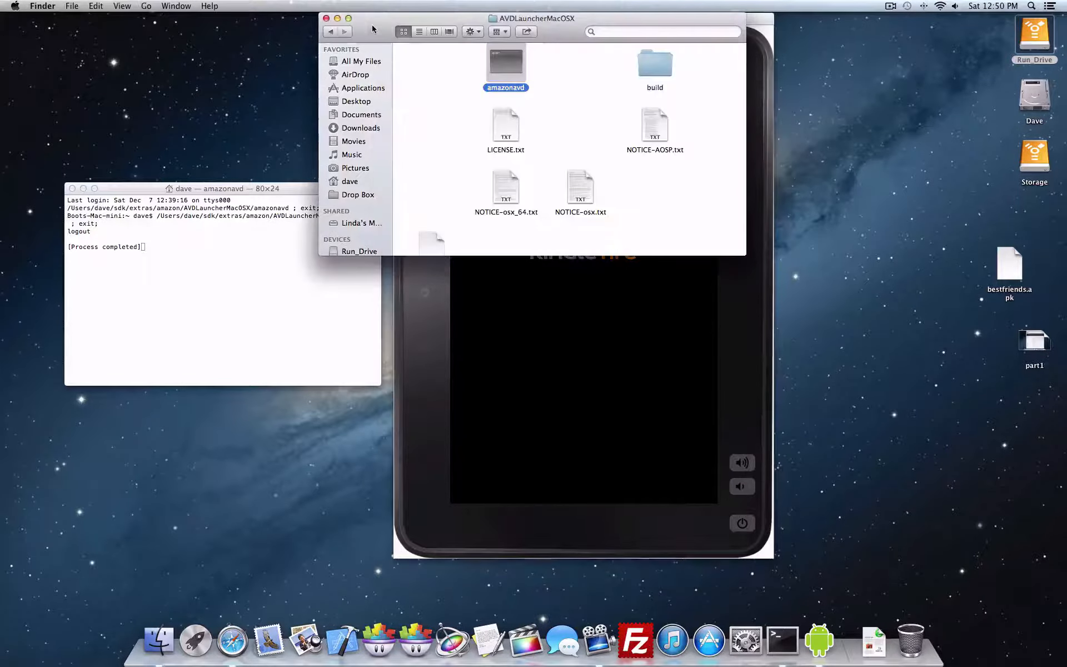
pyautogui.moveTo(374, 27); pyautogui.dragTo(669, 129)
pyautogui.click(626, 133)
pyautogui.click(521, 40)
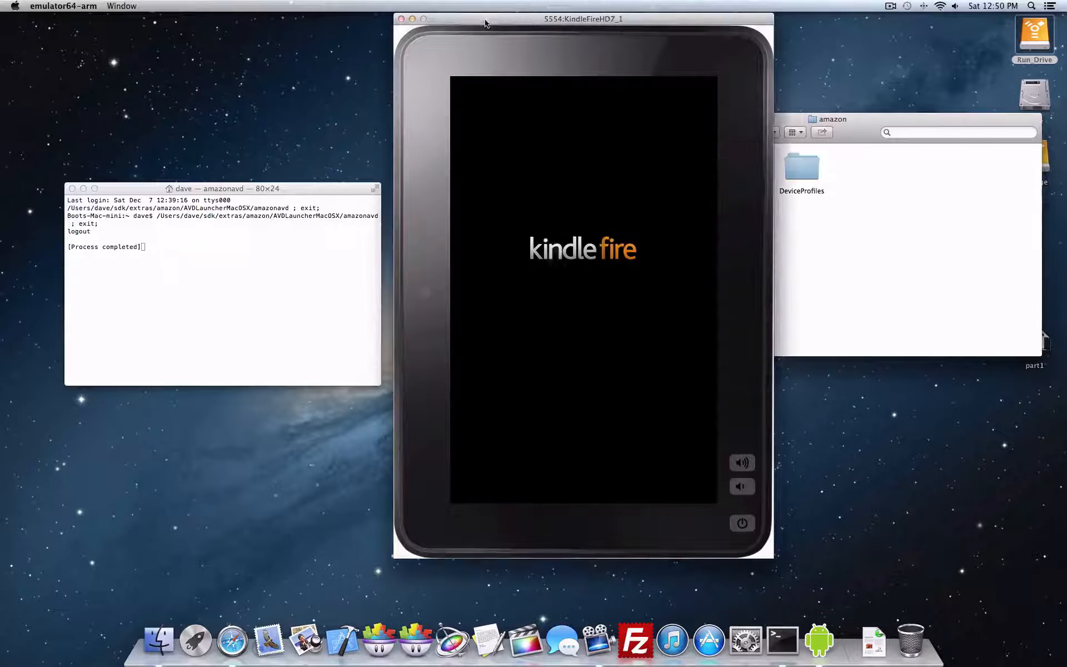
pyautogui.moveTo(521, 40); pyautogui.dragTo(422, 10)
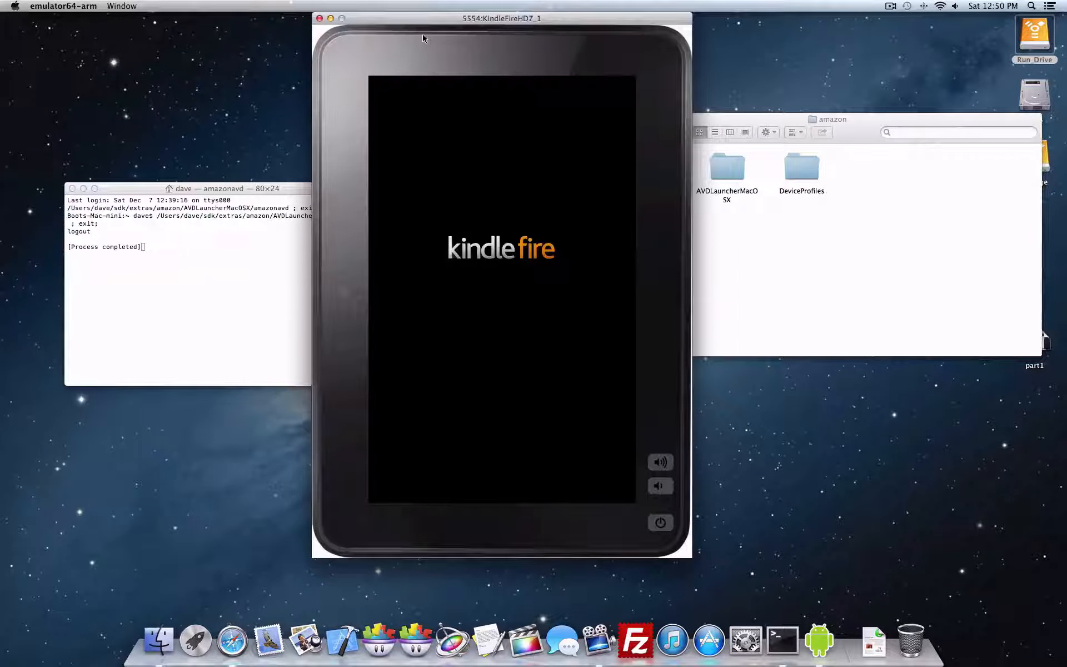
# - Rotate the Kindle Fire emulator to landscape and back to portrait
pyautogui.hotkey('ctrl', 'F11')
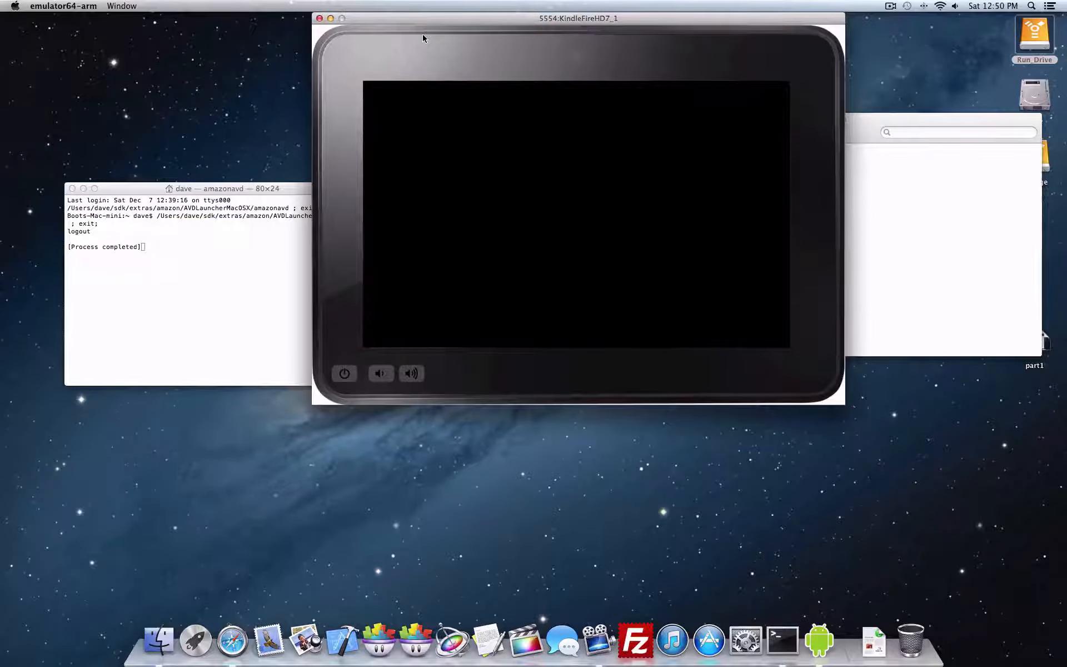
pyautogui.hotkey('ctrl', 'F11')
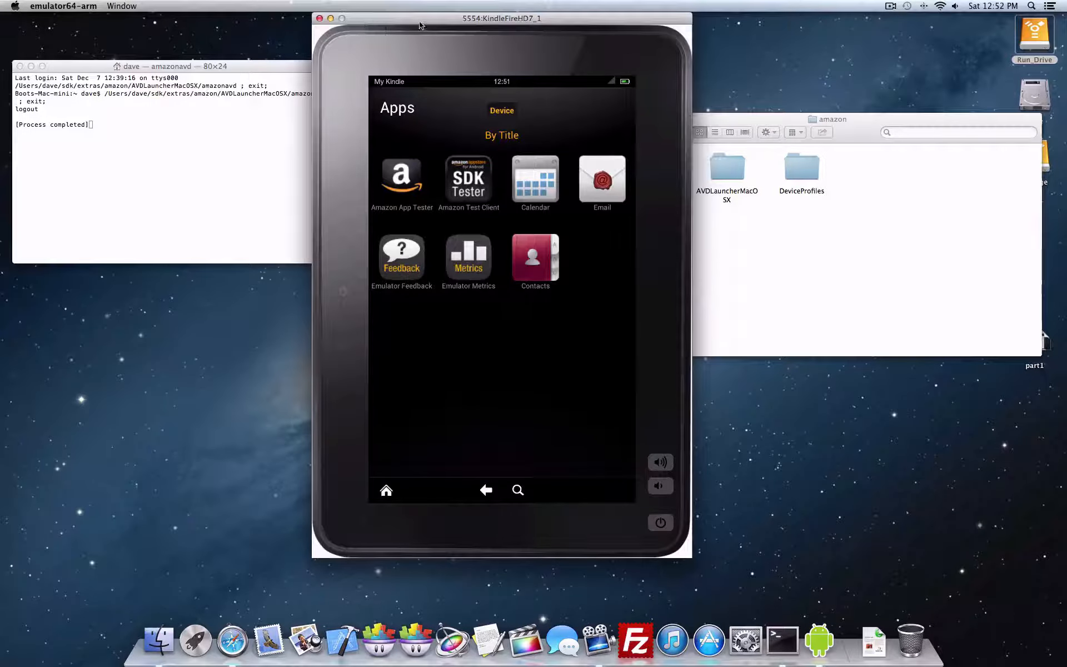
pyautogui.moveTo(420, 25); pyautogui.dragTo(413, 25)
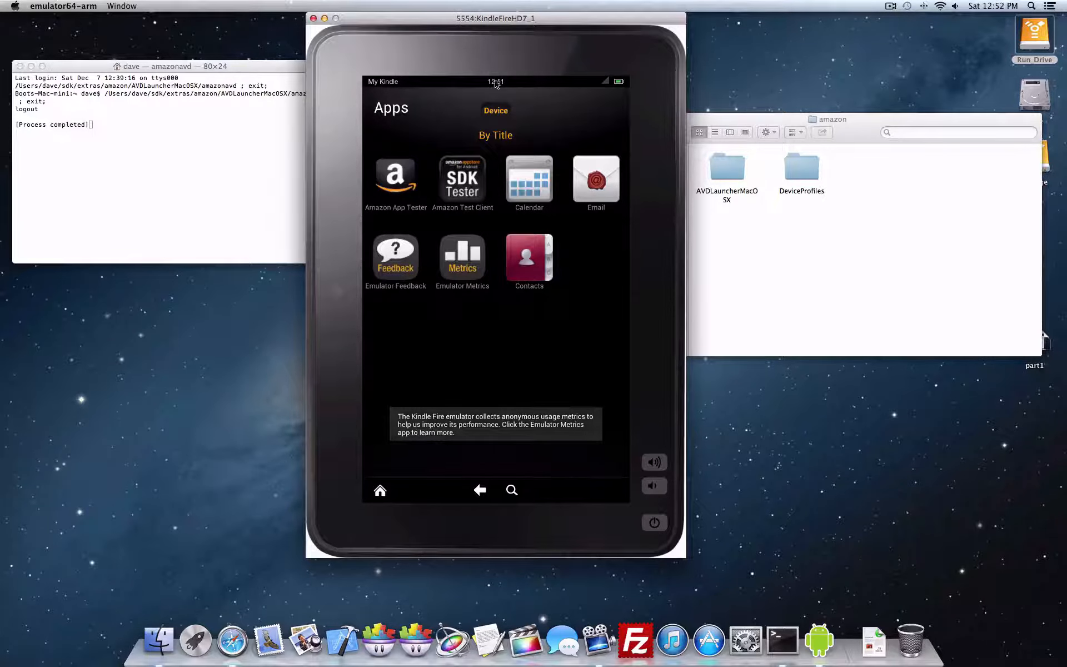
# - In the emulator's Device settings, allow installation of applications from unknown sources and accept the warning
pyautogui.moveTo(490, 92); pyautogui.dragTo(508, 480)
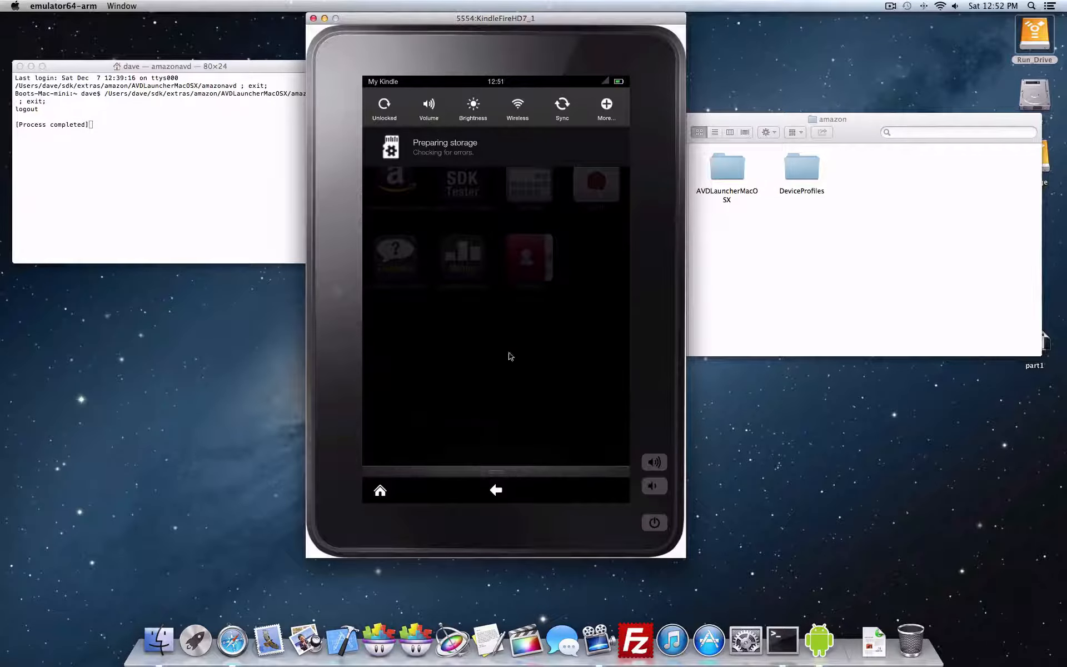
pyautogui.click(610, 107)
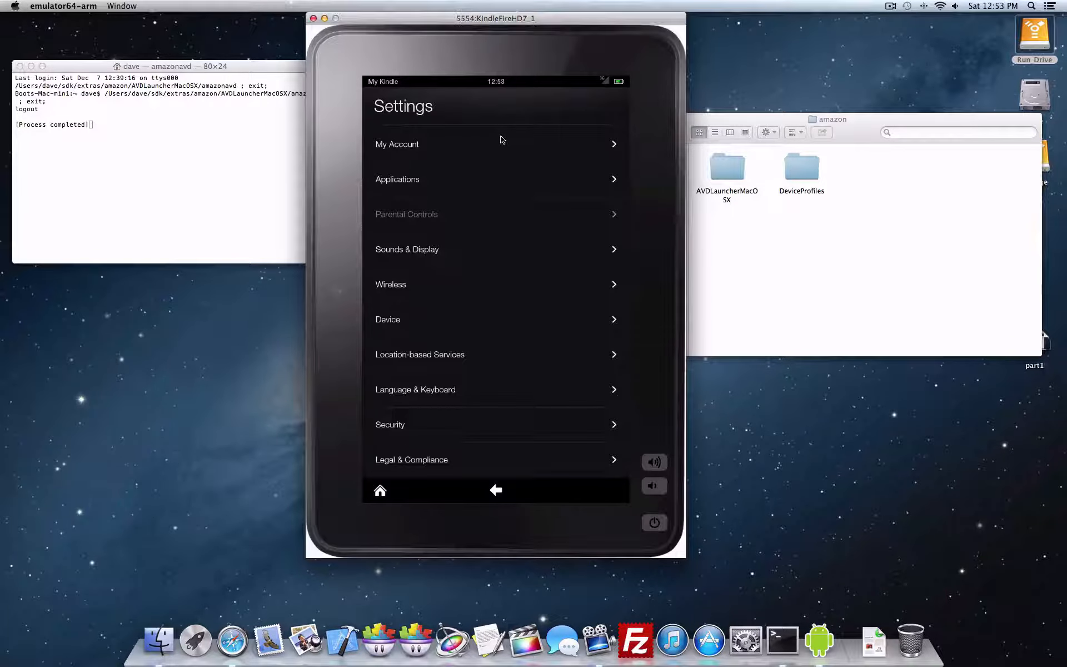
pyautogui.click(495, 327)
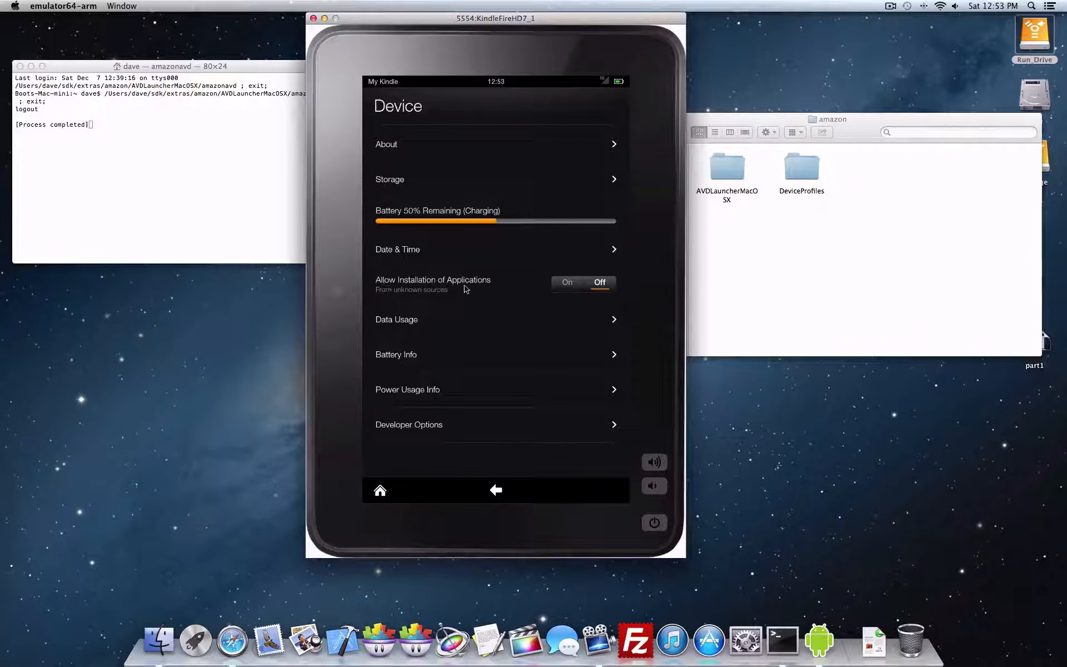
pyautogui.click(568, 286)
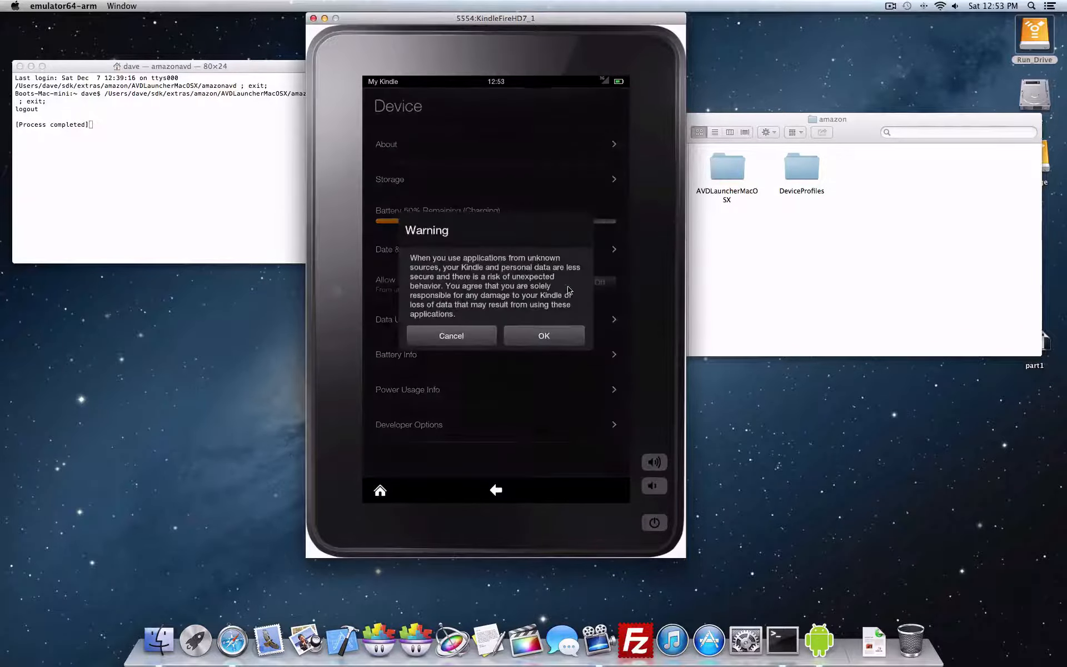
pyautogui.click(569, 340)
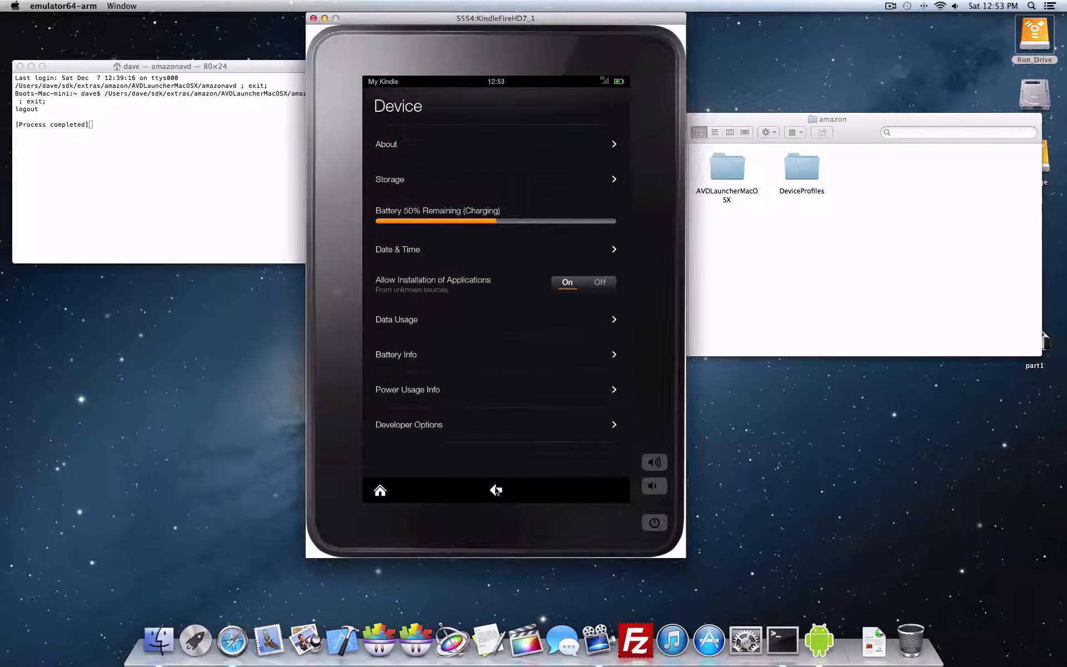
# - In the emulator's Developer Options, enable USB debugging, accept the warning, and return to the Kindle home screen
pyautogui.click(456, 432)
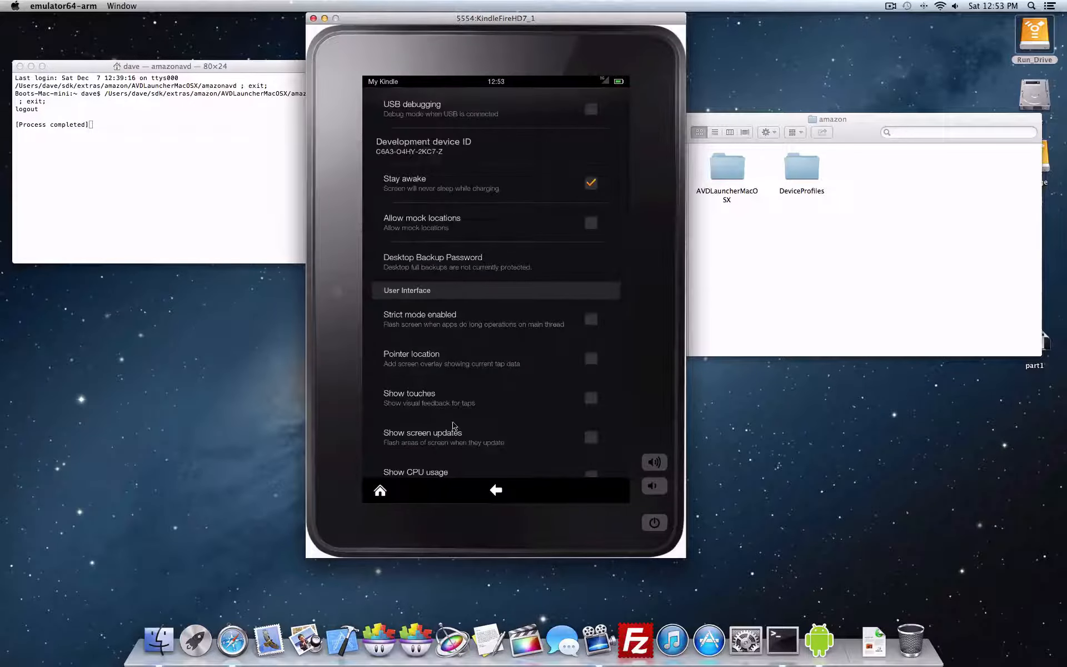
pyautogui.click(593, 113)
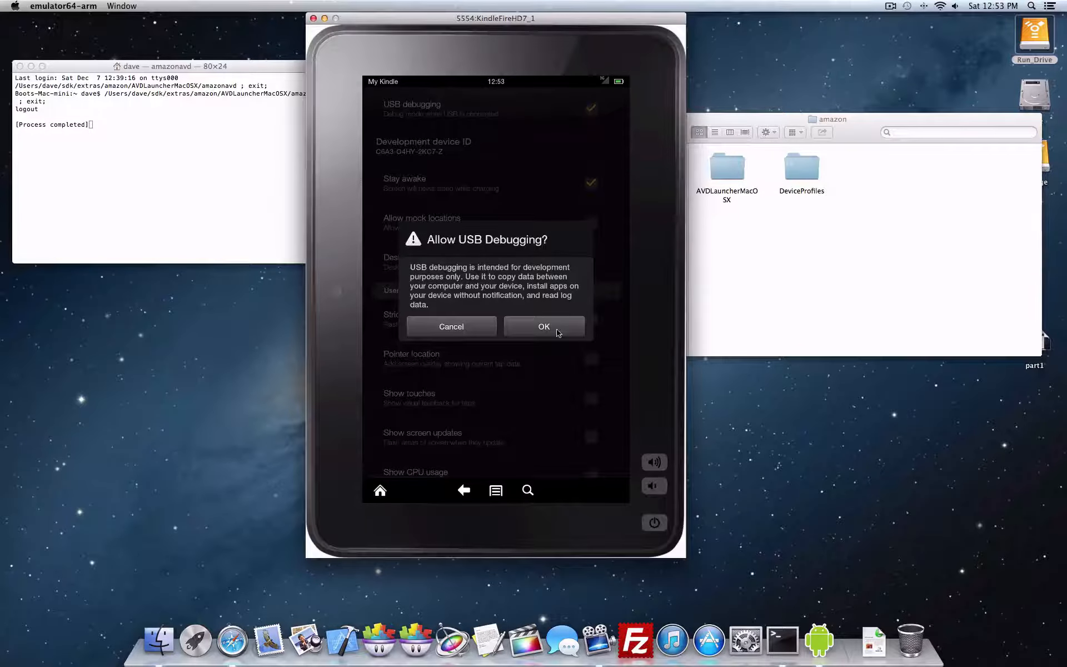
pyautogui.click(555, 329)
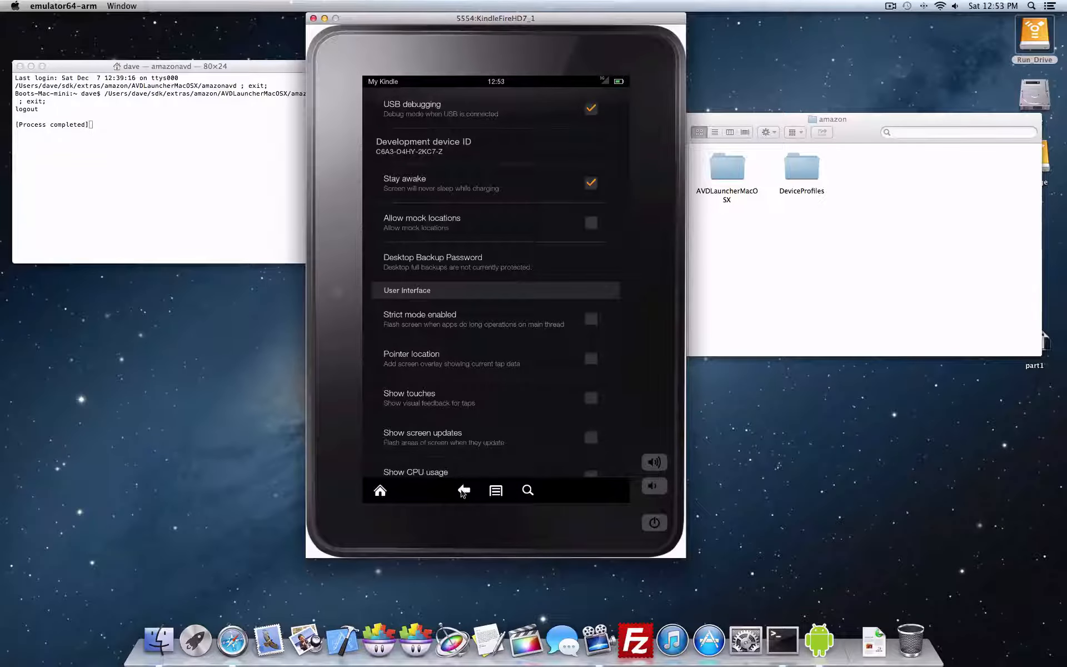
pyautogui.click(380, 491)
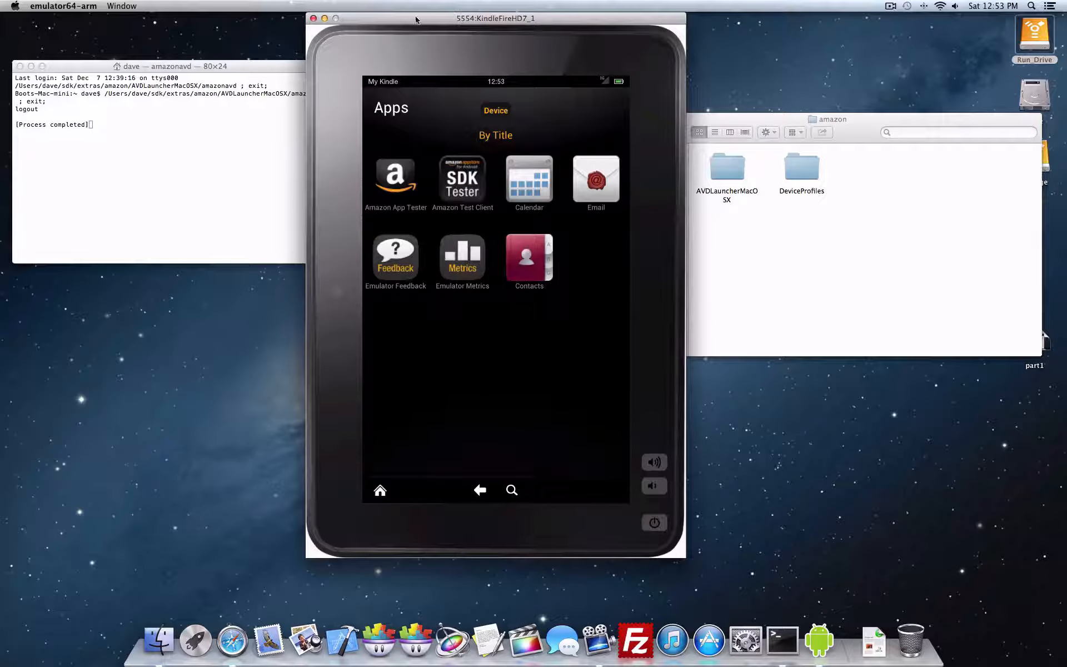
# - Switch to Terminal, move the amazonavd window aside, and open a new shell window with the Basic profile
pyautogui.click(264, 69)
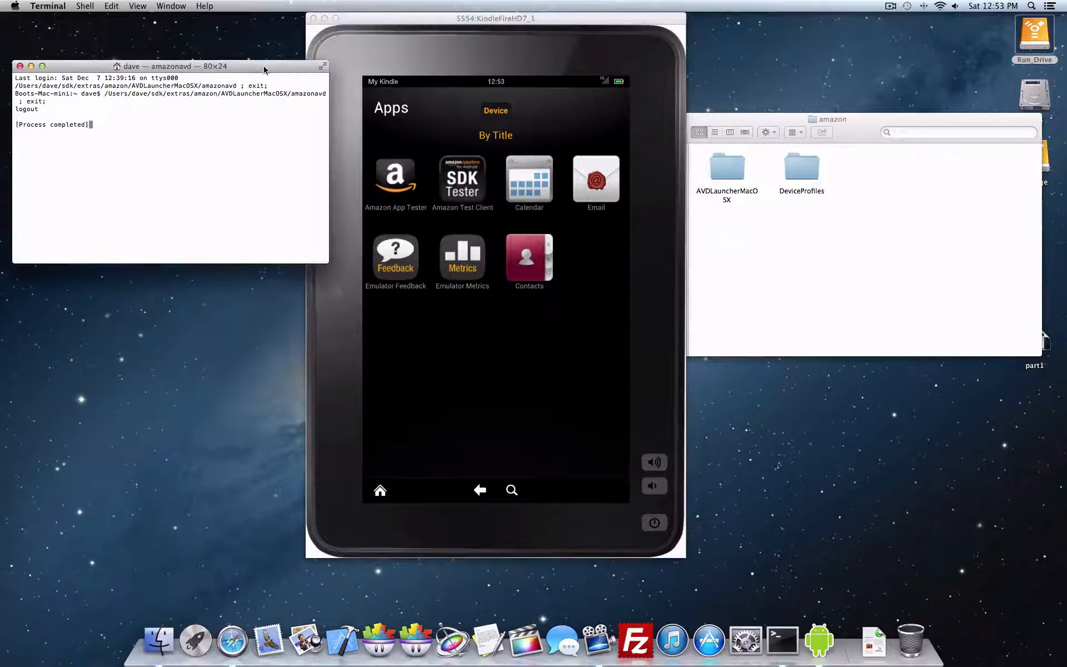
pyautogui.moveTo(264, 68); pyautogui.dragTo(371, 111)
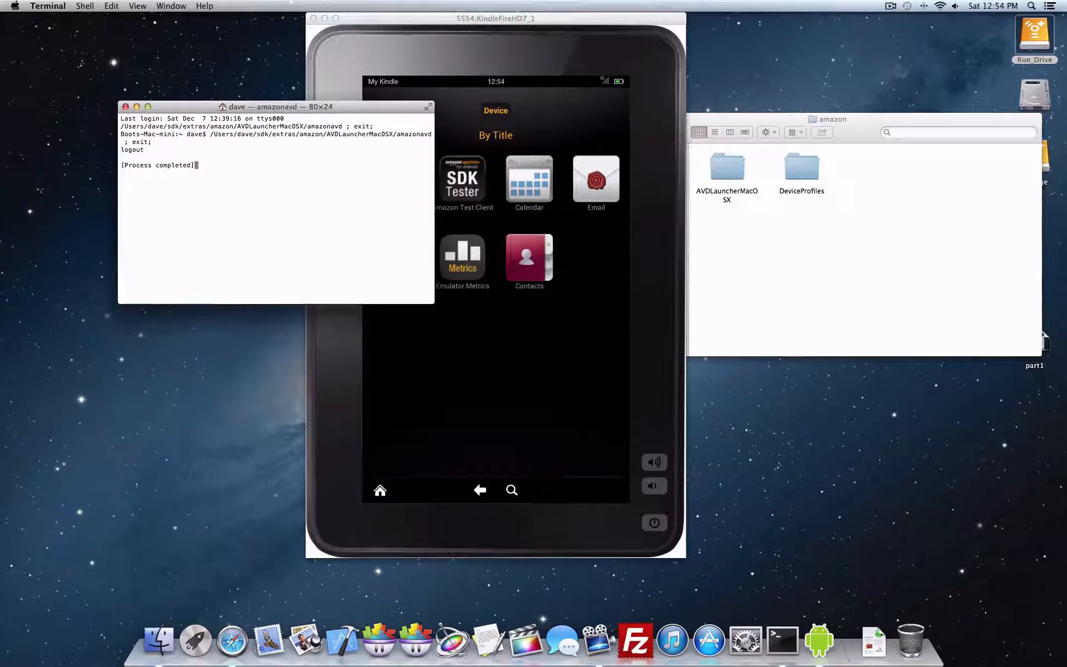
pyautogui.click(84, 6)
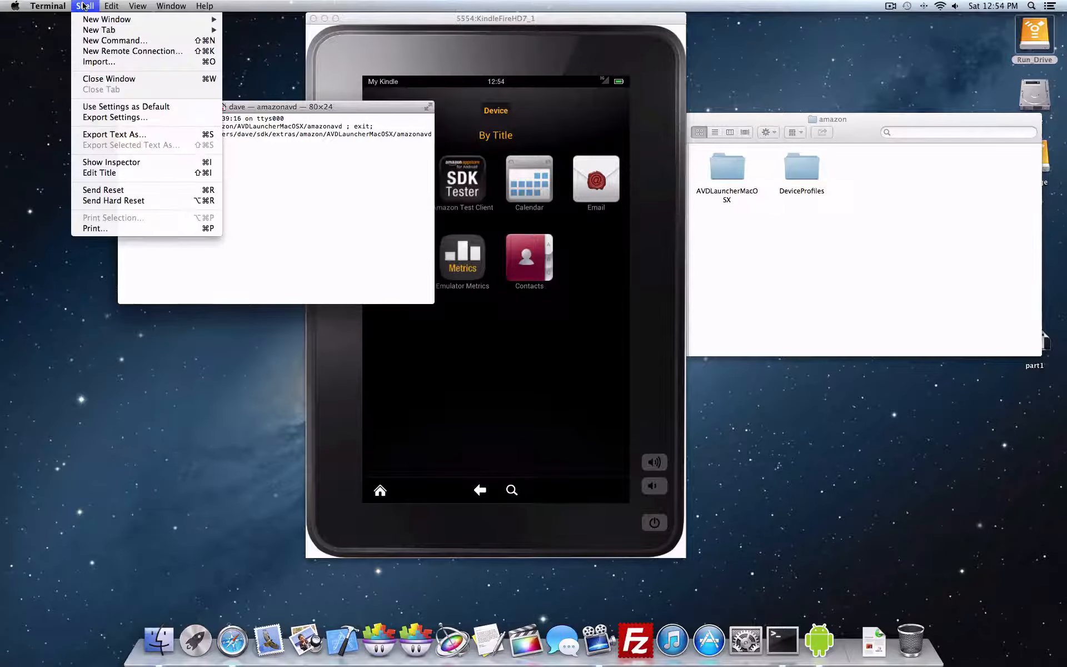
pyautogui.moveTo(139, 19)
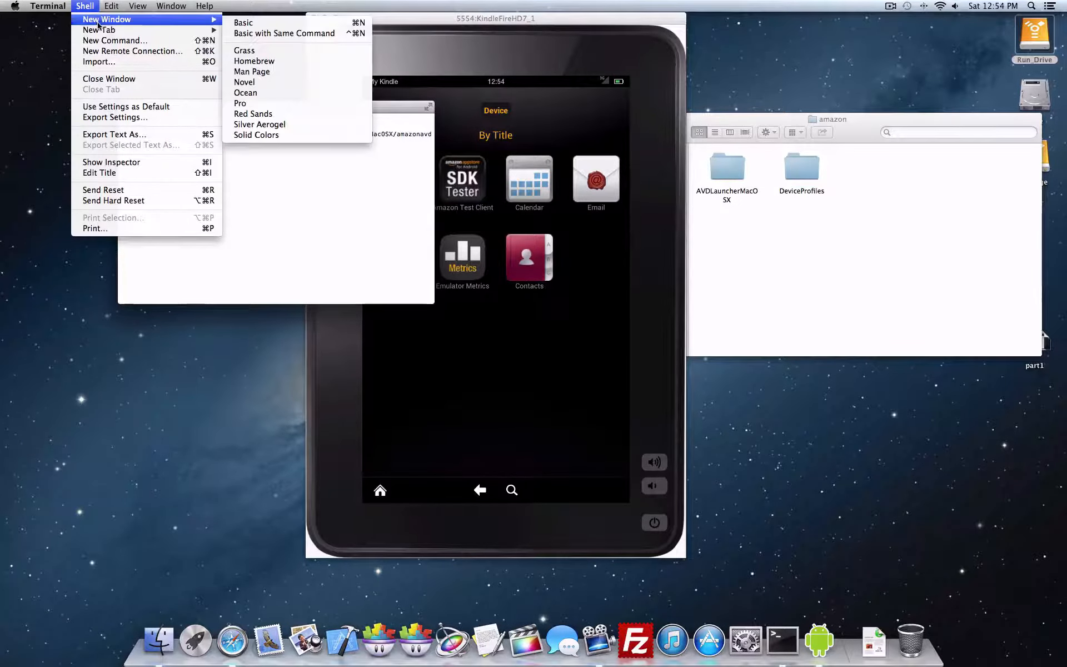
pyautogui.click(261, 24)
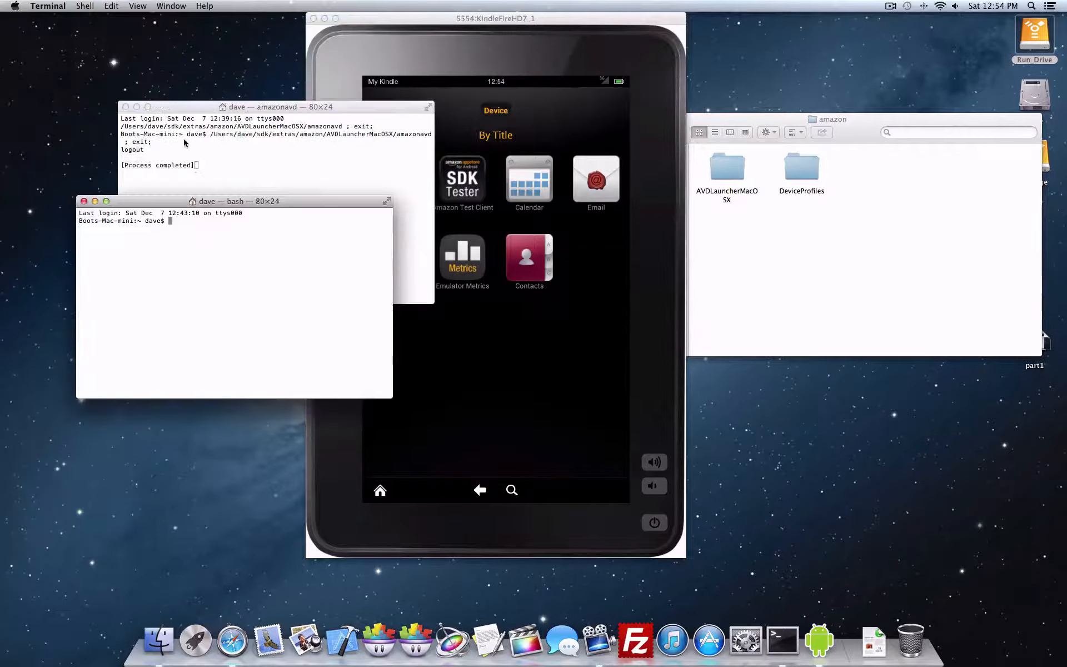
# - Close the finished amazonavd Terminal window and reposition the new bash window slightly
pyautogui.moveTo(164, 109); pyautogui.dragTo(118, 36)
pyautogui.click(79, 33)
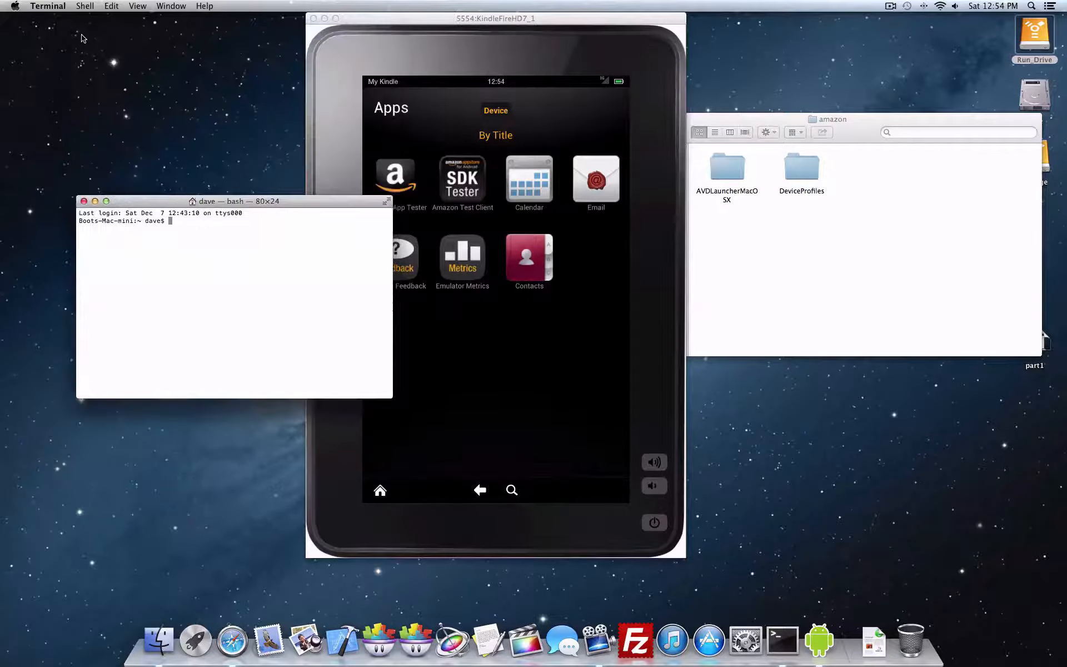
pyautogui.click(314, 202)
pyautogui.moveTo(314, 203); pyautogui.dragTo(306, 192)
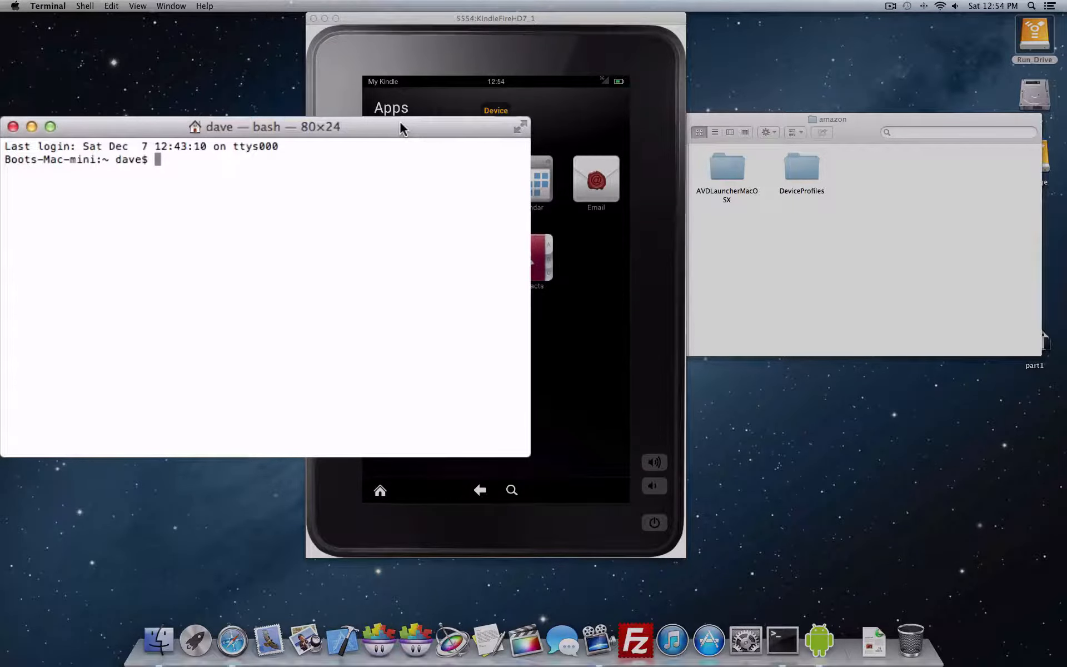
# - In Finder, go back from the amazon folder to sdk, check platform-tools for adb, and return to the sdk folder
pyautogui.click(777, 120)
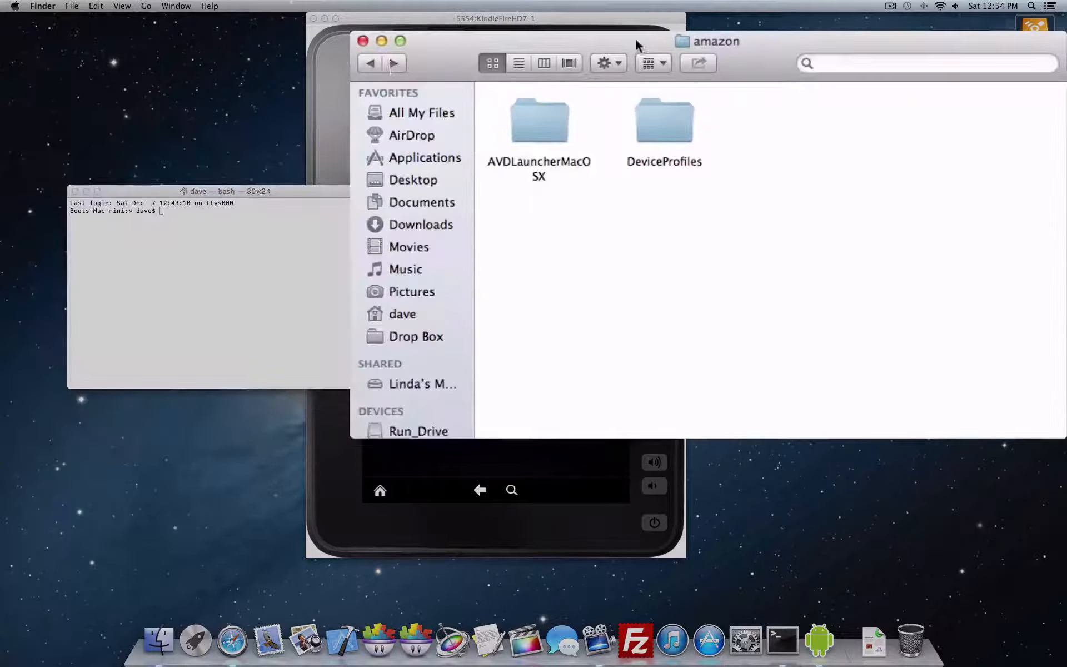
pyautogui.click(370, 64)
pyautogui.click(370, 64)
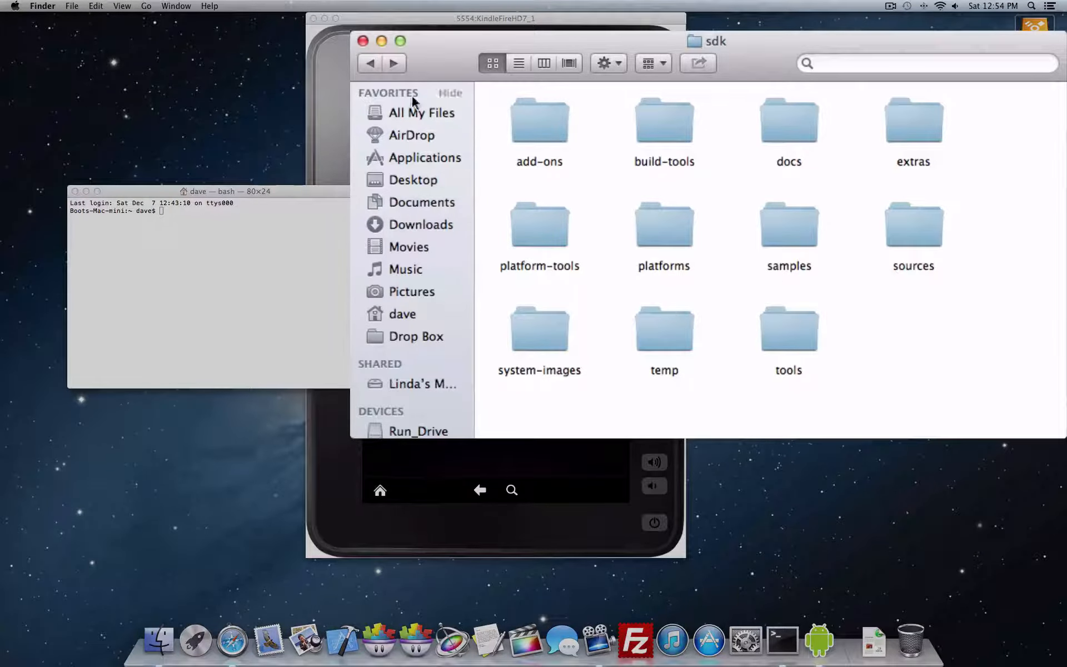
pyautogui.click(371, 64)
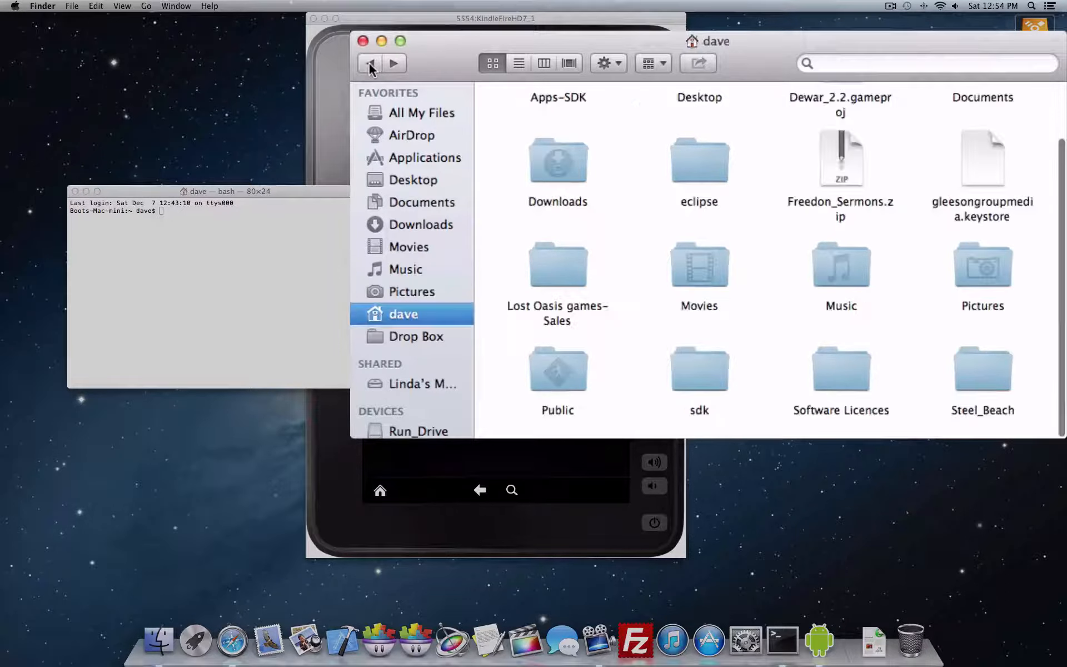
pyautogui.doubleClick(711, 375)
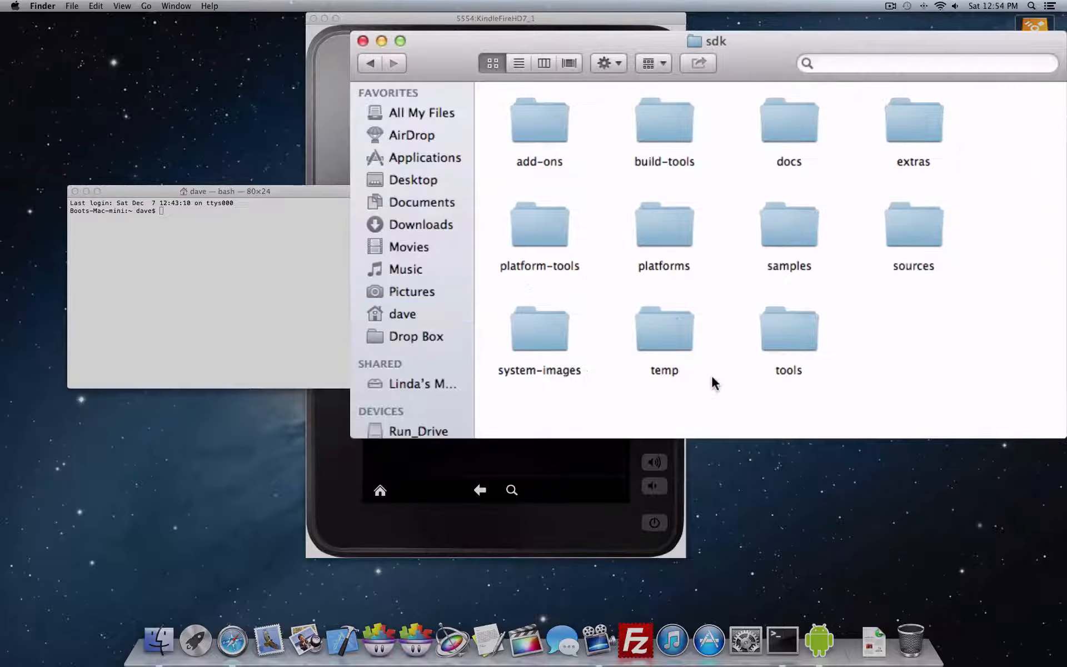
pyautogui.doubleClick(548, 229)
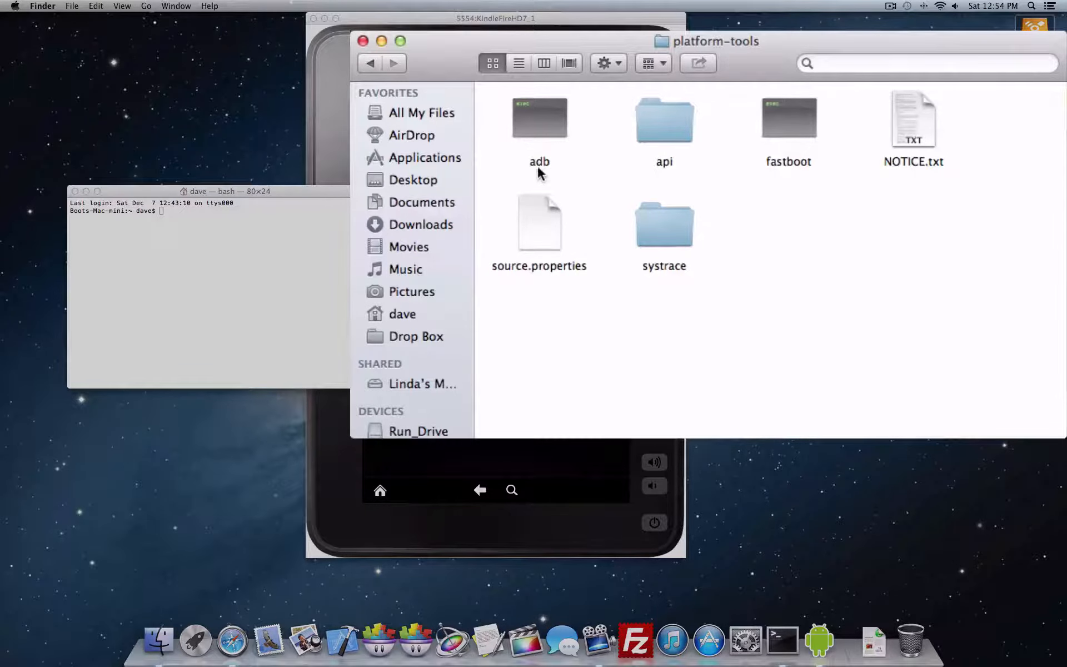
pyautogui.click(371, 65)
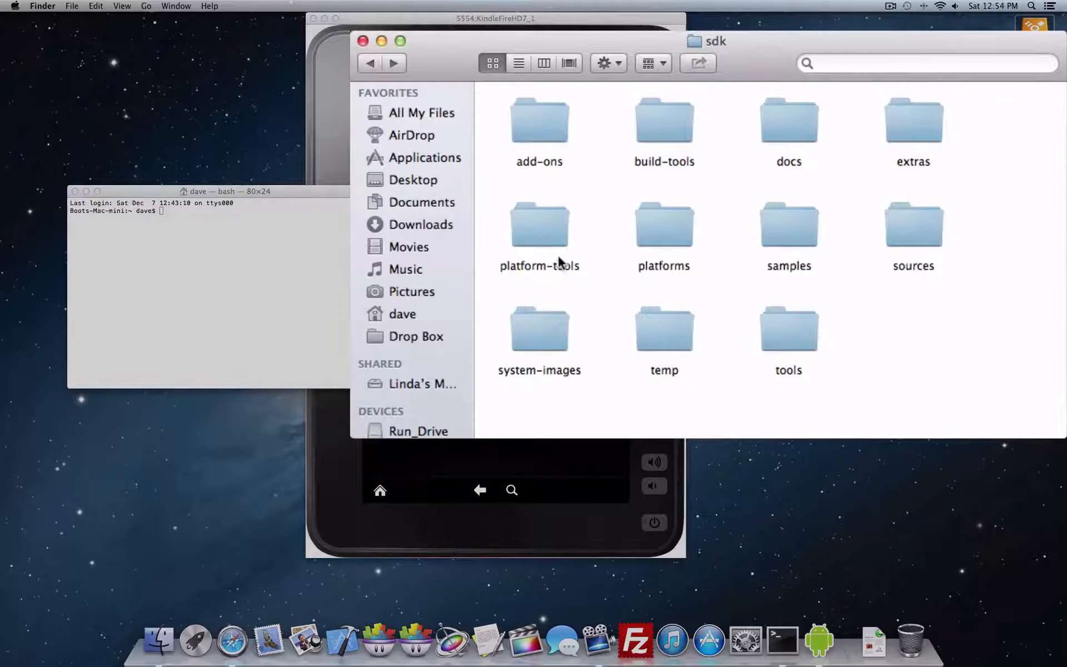
# - In the Terminal bash window, change to the sdk/platform-tools directory using the Finder folder's path, and run ./adb devices
pyautogui.click(149, 202)
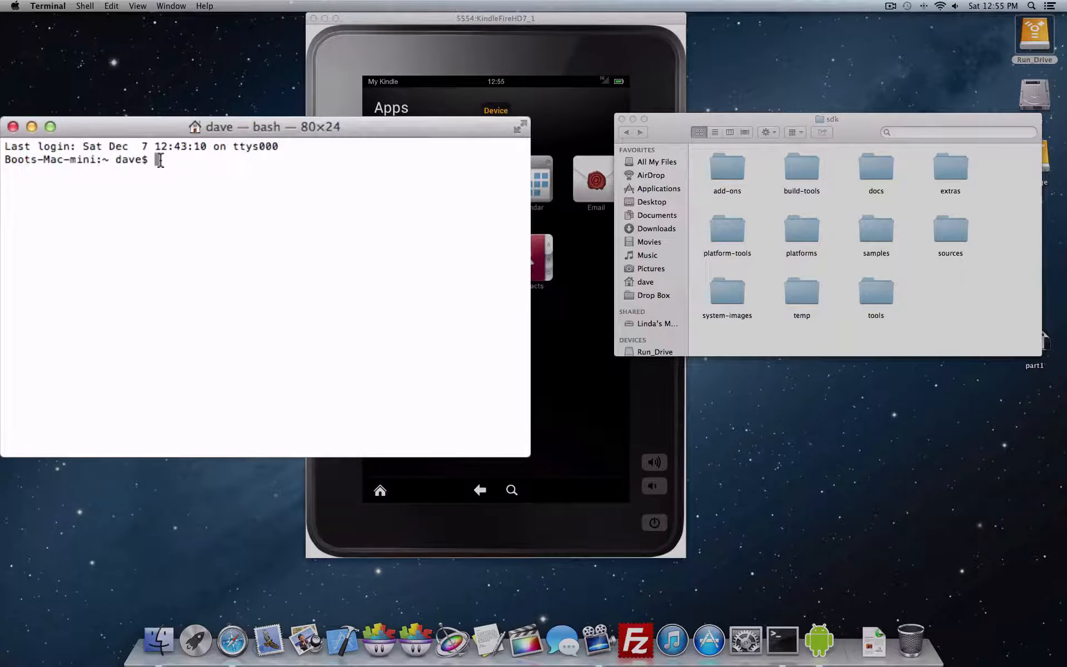
pyautogui.write('cd')
pyautogui.moveTo(732, 235); pyautogui.dragTo(221, 165)
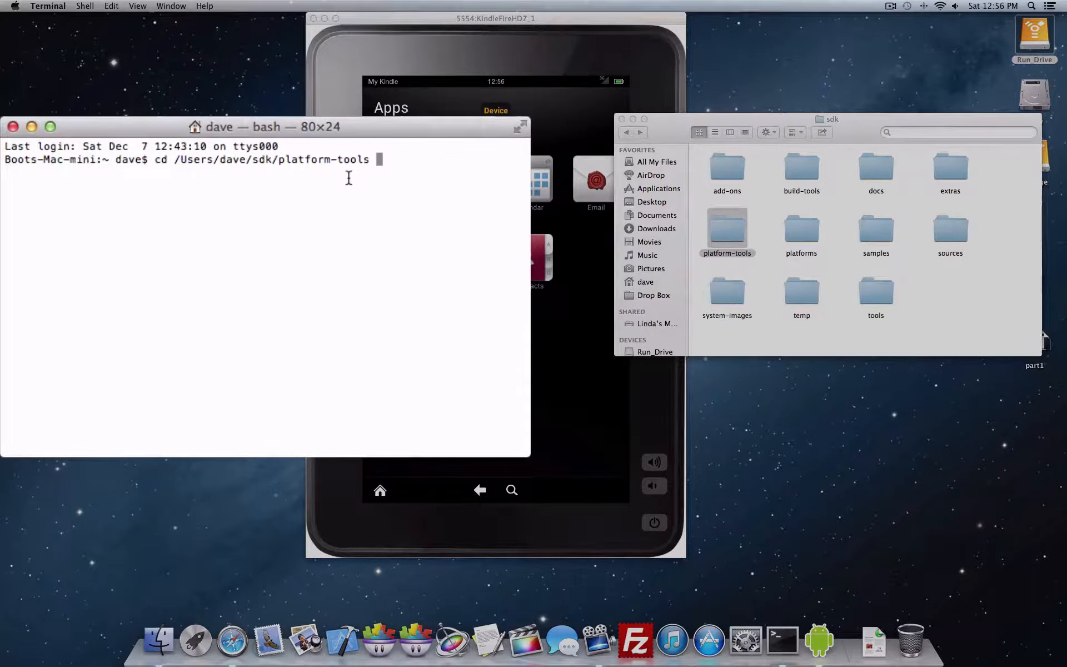
pyautogui.press('Return')
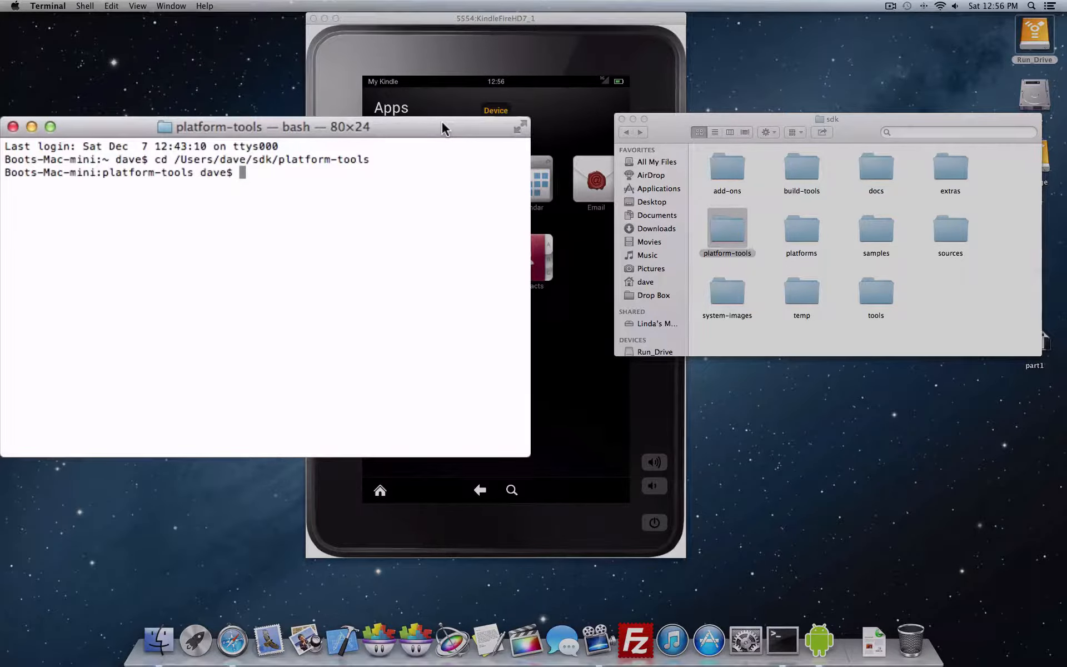
pyautogui.write('./adb devices')
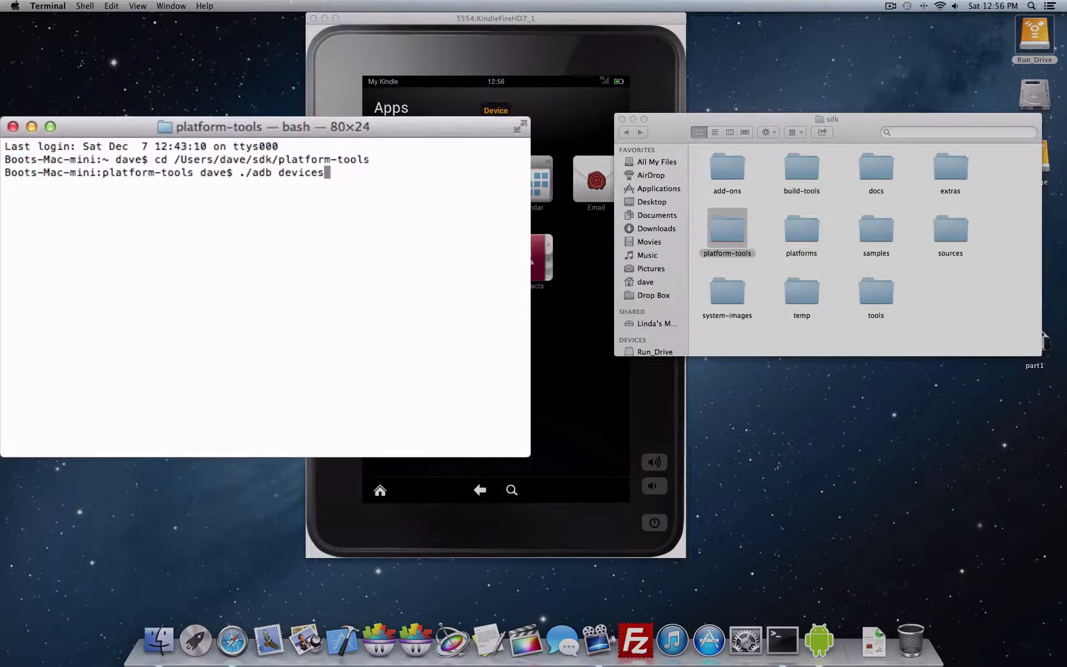
pyautogui.press('Return')
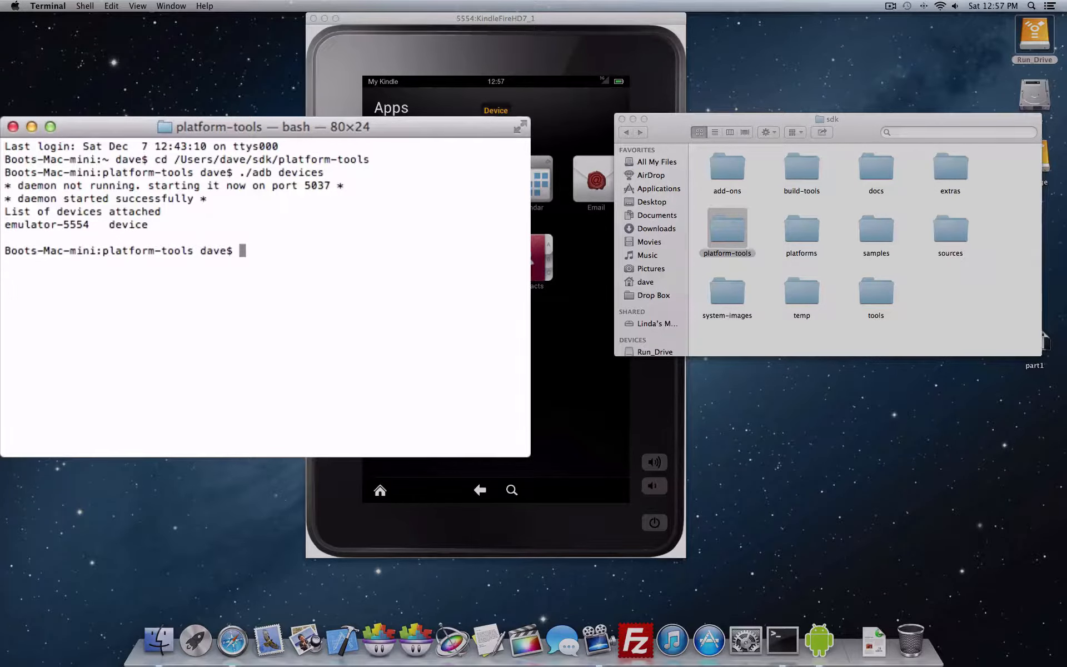
# - Close the Finder sdk window and reposition bestfriends.apk on the desktop, leaving it deselected
pyautogui.click(623, 120)
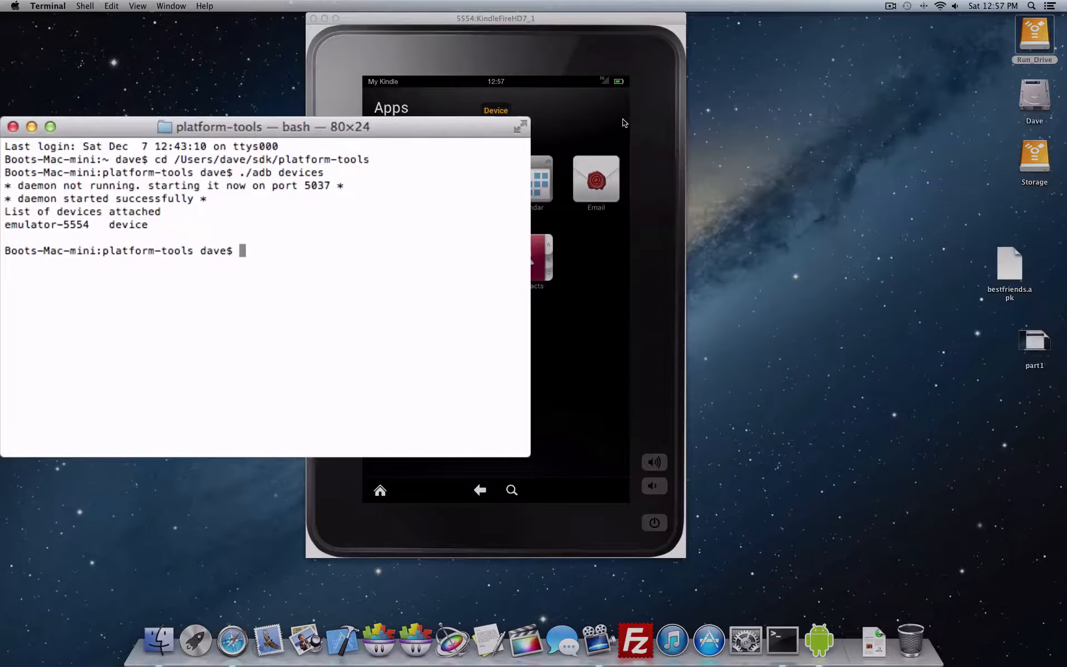
pyautogui.moveTo(1009, 271)
pyautogui.mouseDown()
pyautogui.moveTo(1008, 244)
pyautogui.moveTo(1017, 252)
pyautogui.mouseUp()
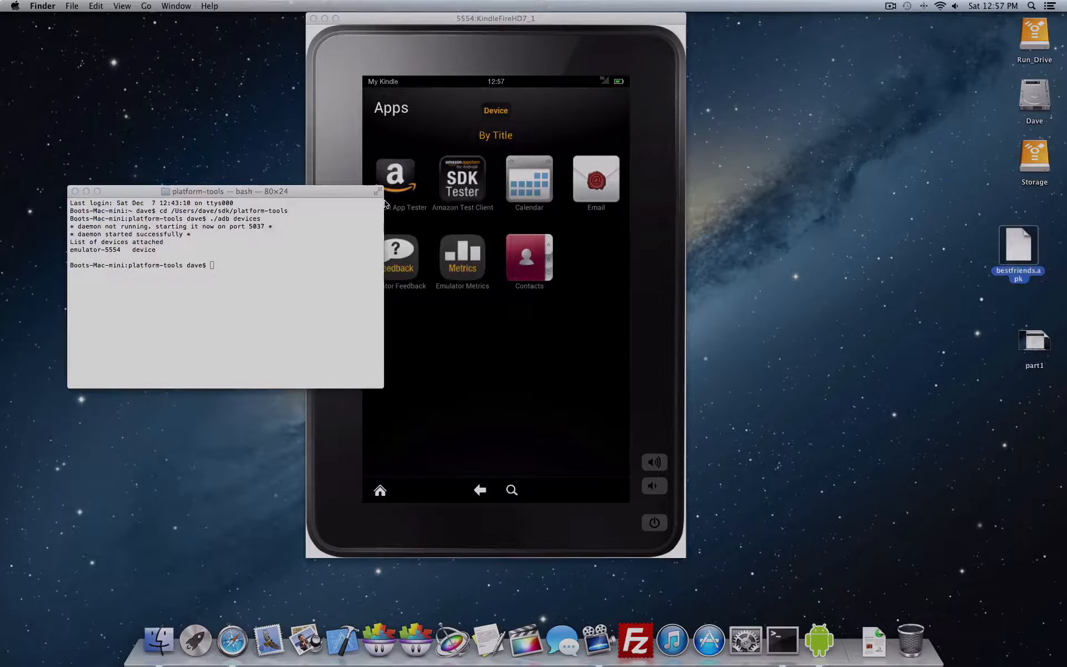
pyautogui.click(338, 192)
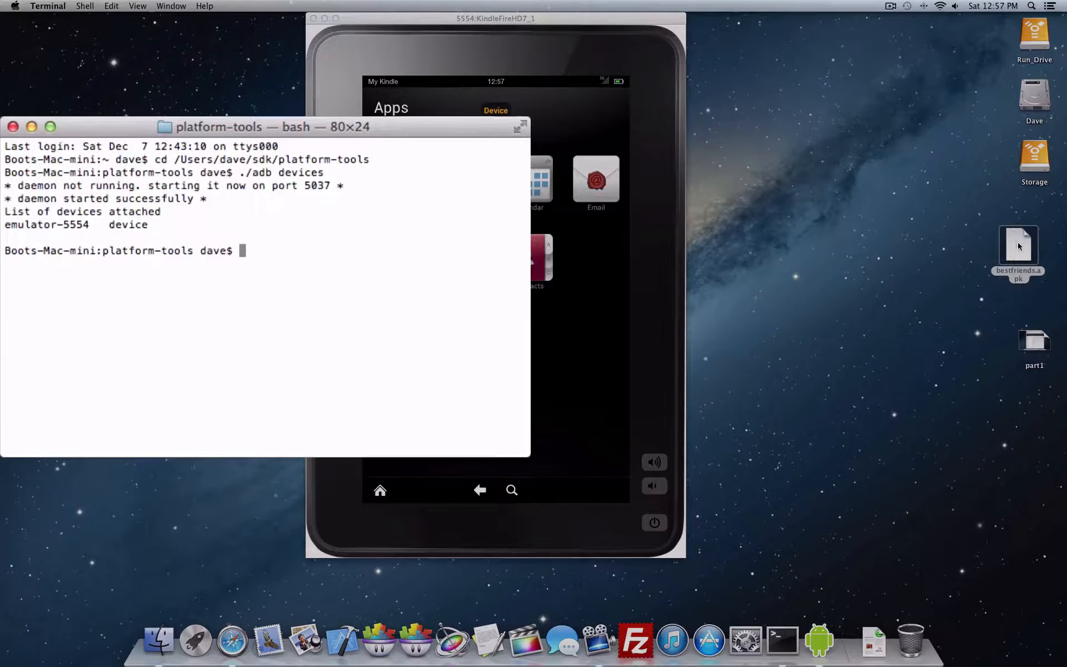
pyautogui.moveTo(1019, 243)
pyautogui.mouseDown()
pyautogui.moveTo(1028, 223)
pyautogui.moveTo(1031, 247)
pyautogui.mouseUp()
pyautogui.click(972, 234)
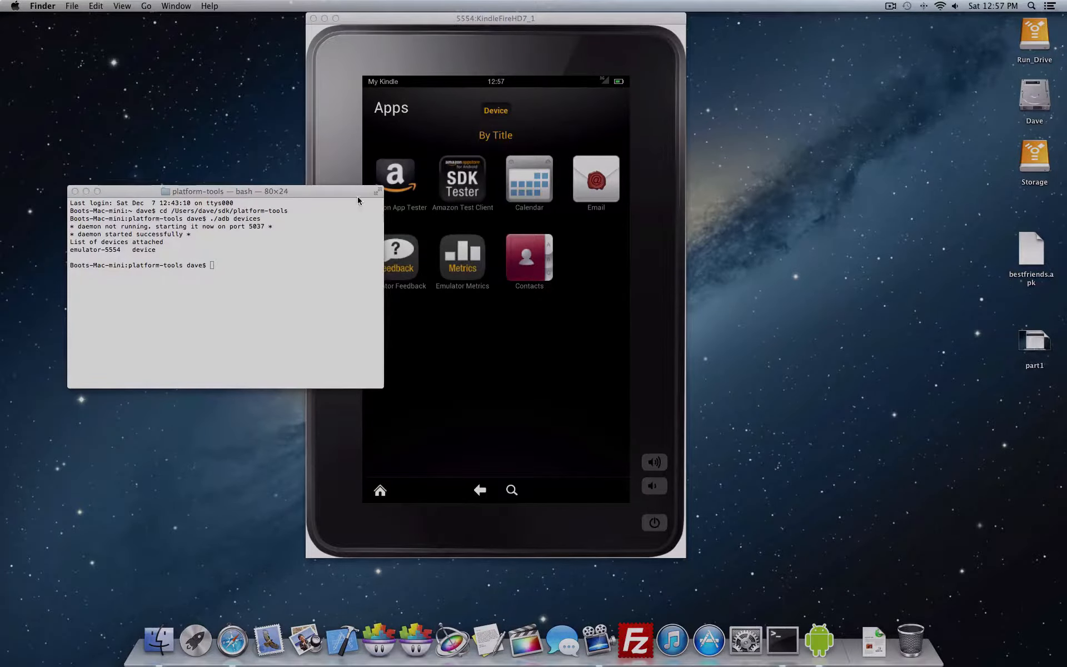
# - In Terminal, install the desktop's bestfriends.apk on the emulator with ./adb install followed by the file's path
pyautogui.click(328, 192)
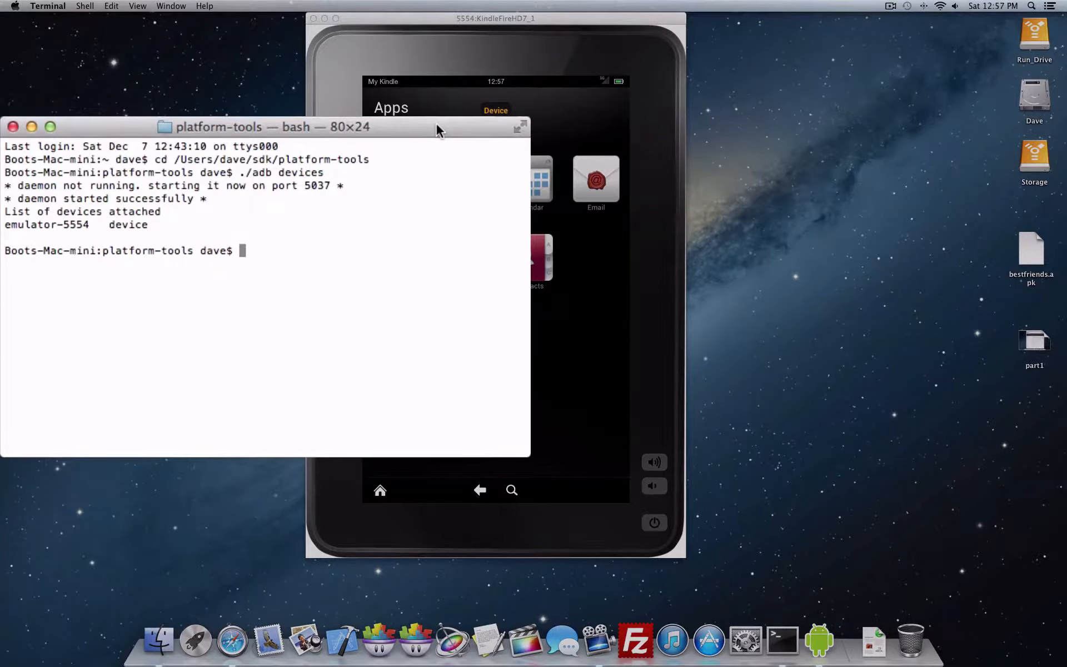
pyautogui.write('./adb install')
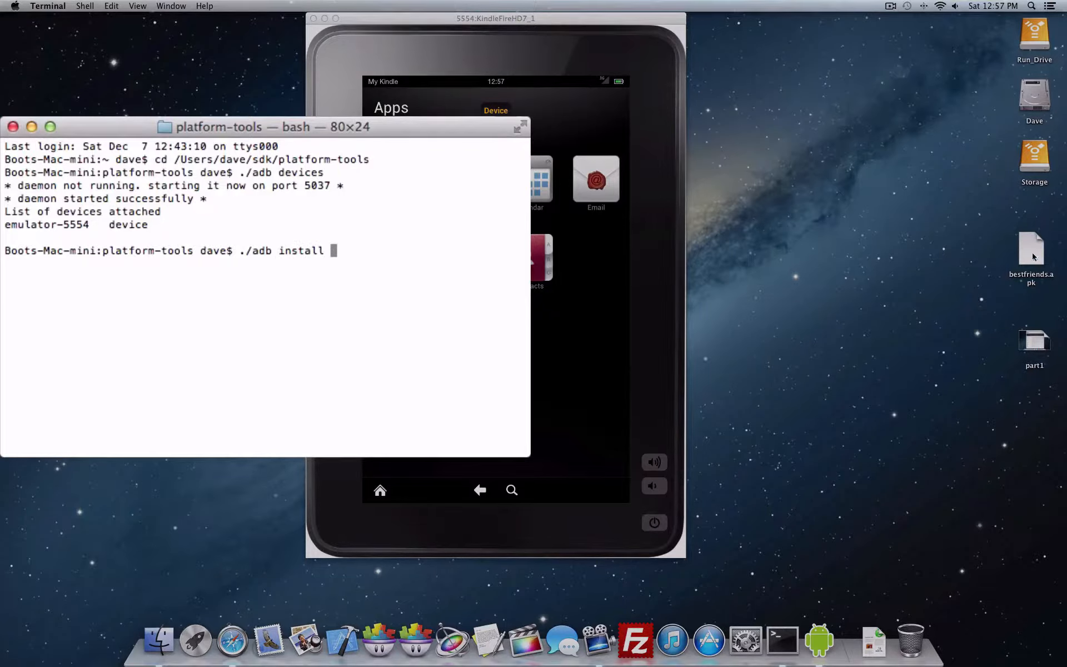
pyautogui.moveTo(1032, 252); pyautogui.dragTo(375, 251)
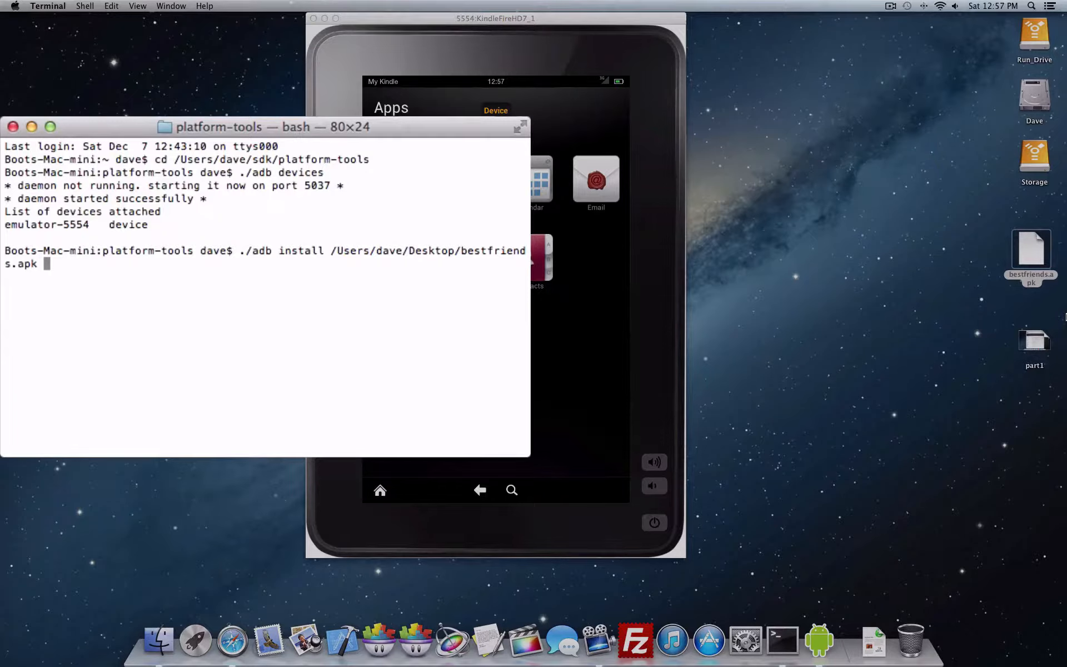
pyautogui.press('Return')
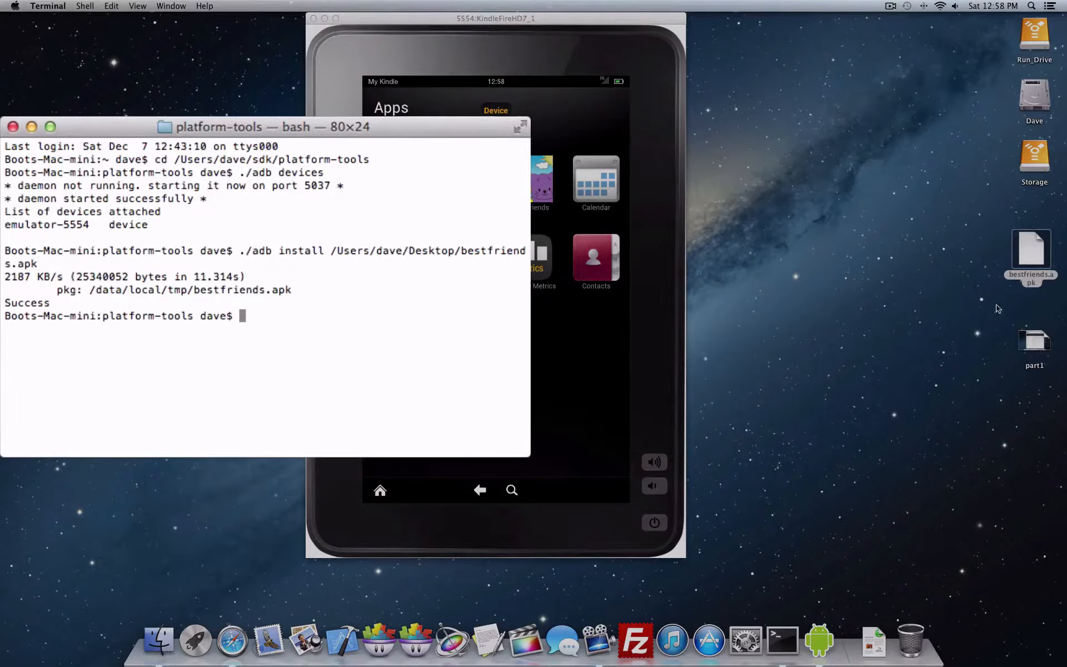
# - Close the Terminal window, bring the Kindle Fire emulator to the front, and shift it slightly along the desktop
pyautogui.click(13, 127)
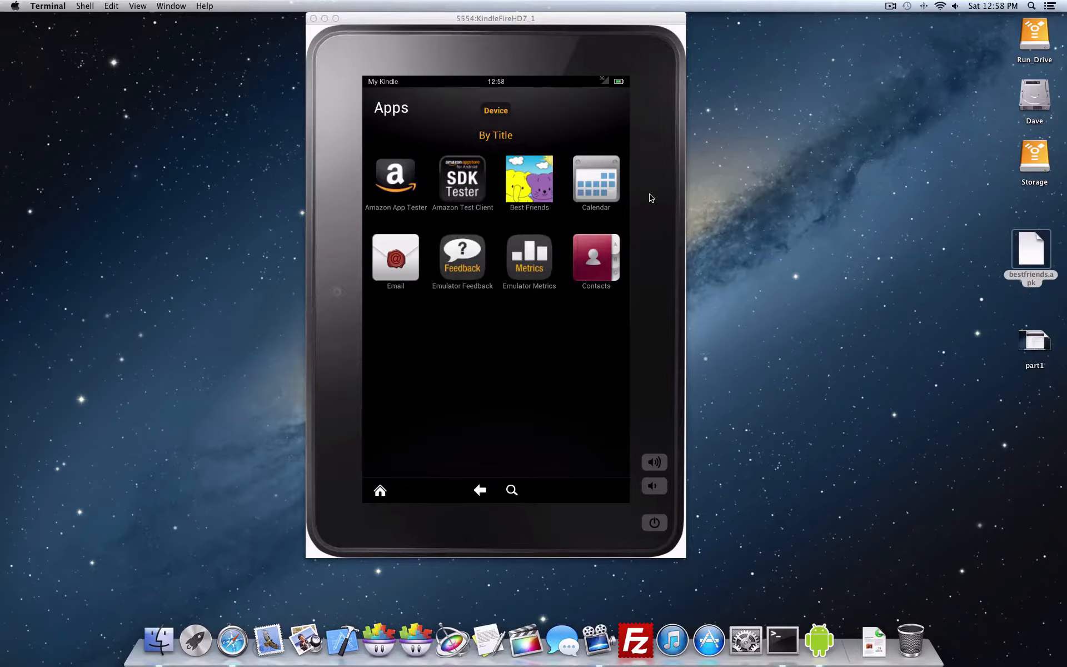
pyautogui.click(575, 22)
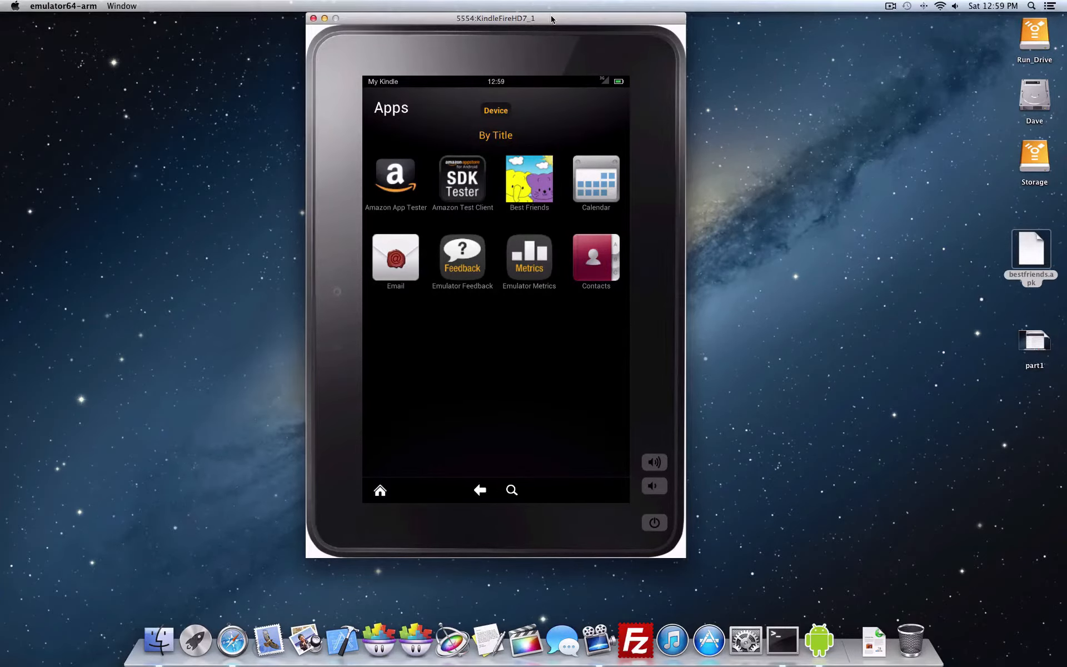
pyautogui.moveTo(553, 18); pyautogui.dragTo(519, 12)
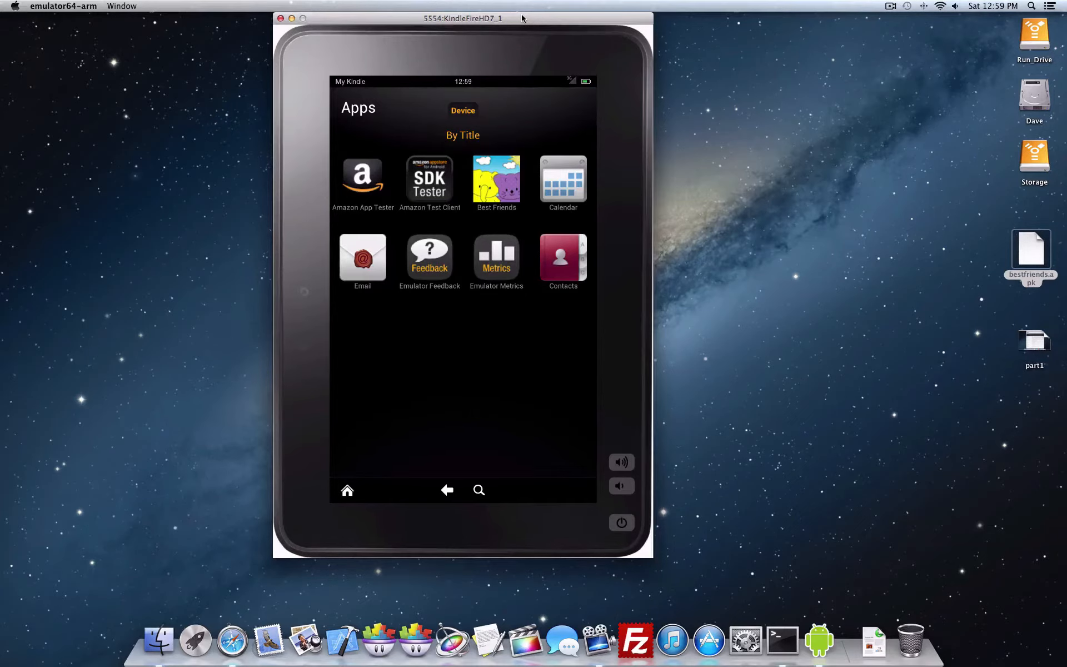
pyautogui.moveTo(521, 19); pyautogui.dragTo(543, 18)
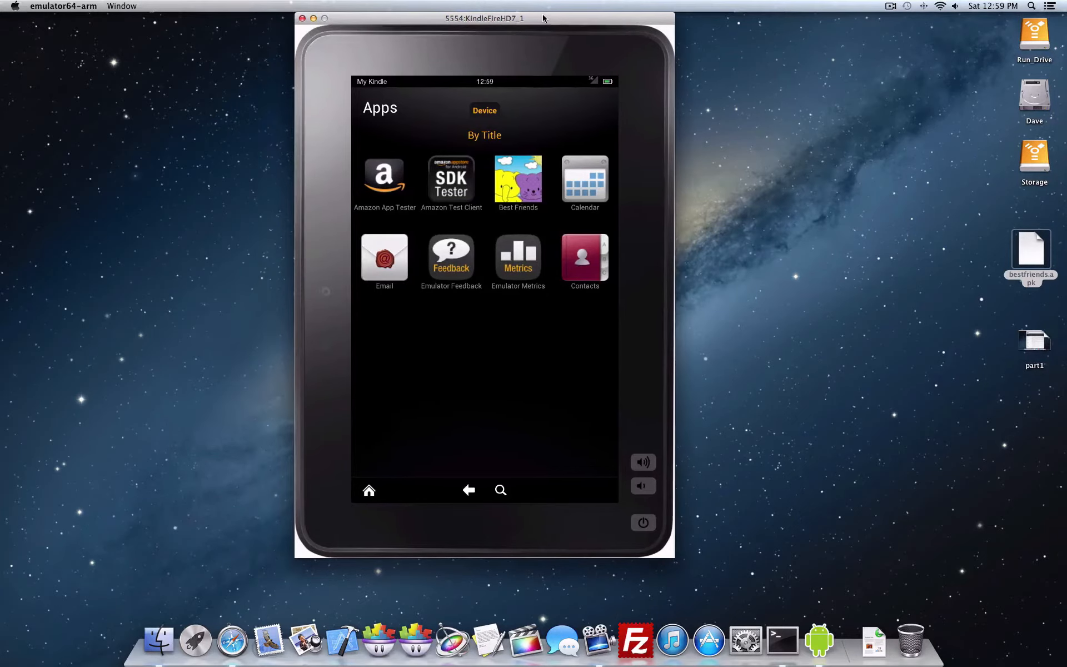